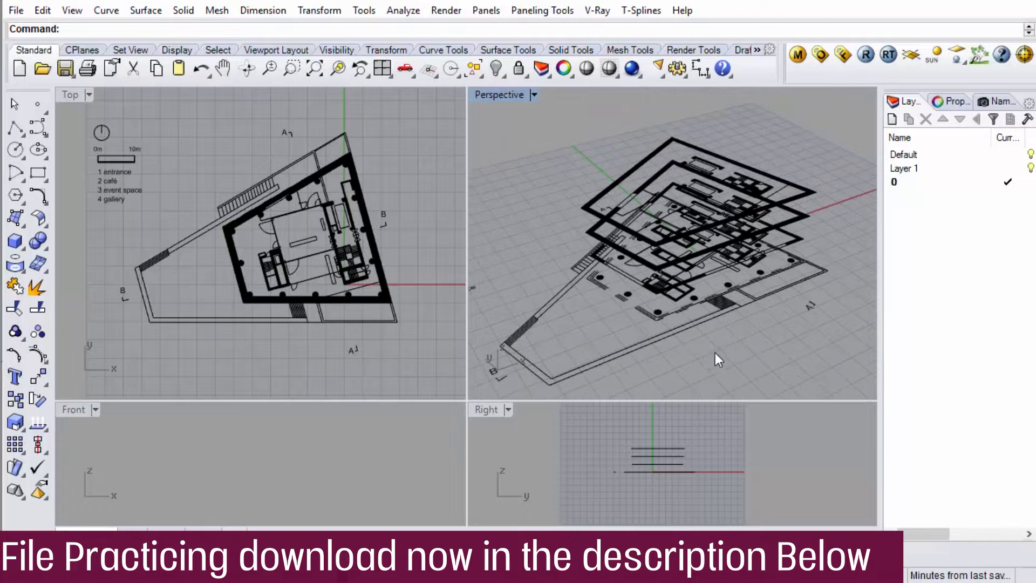
Step: Create a new top-level layer named GF
scroll(682, 336, up, 2)
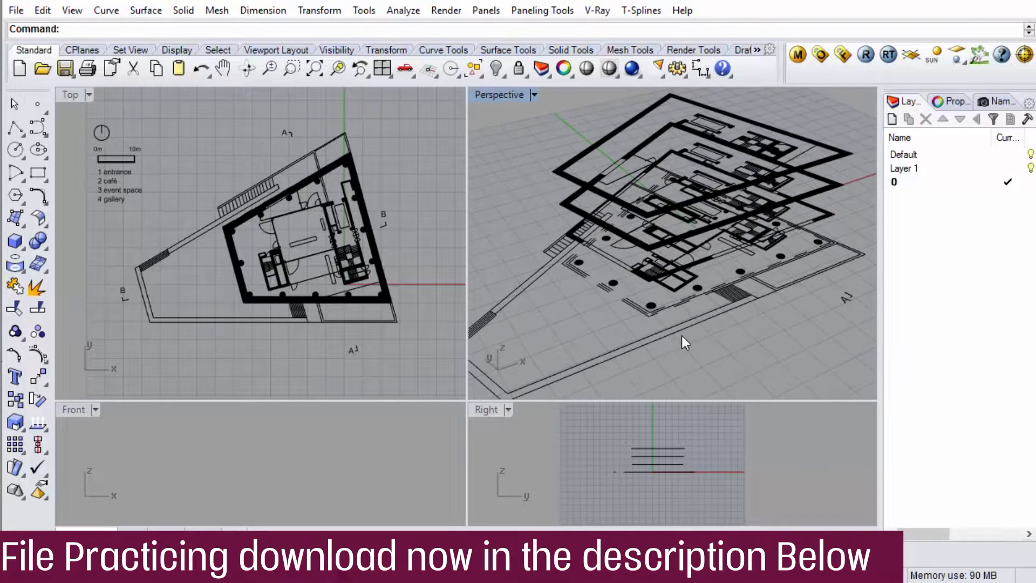
mouse_move(697, 332)
right_down()
mouse_move(736, 326)
mouse_move(680, 334)
right_up()
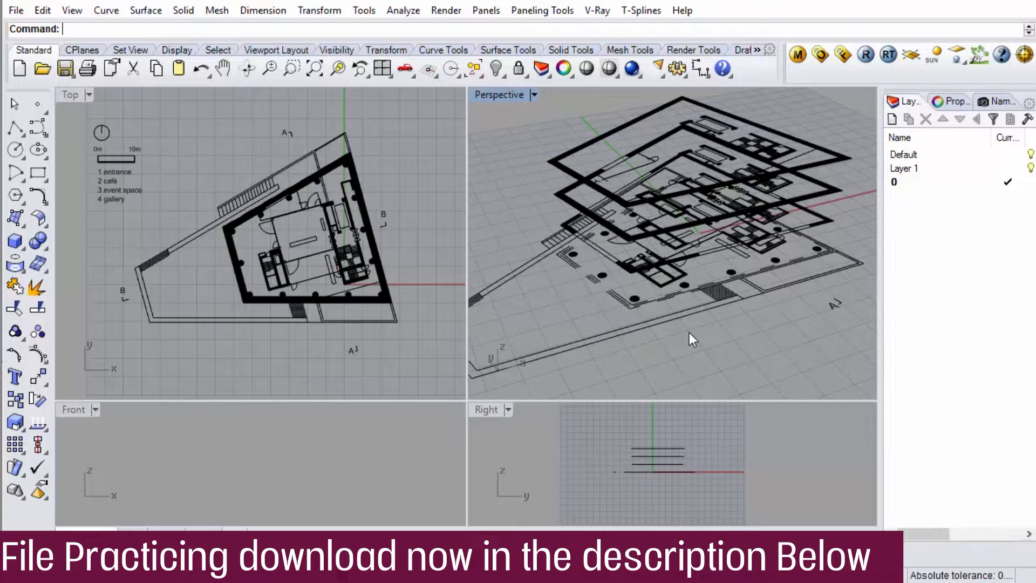
right_click(916, 224)
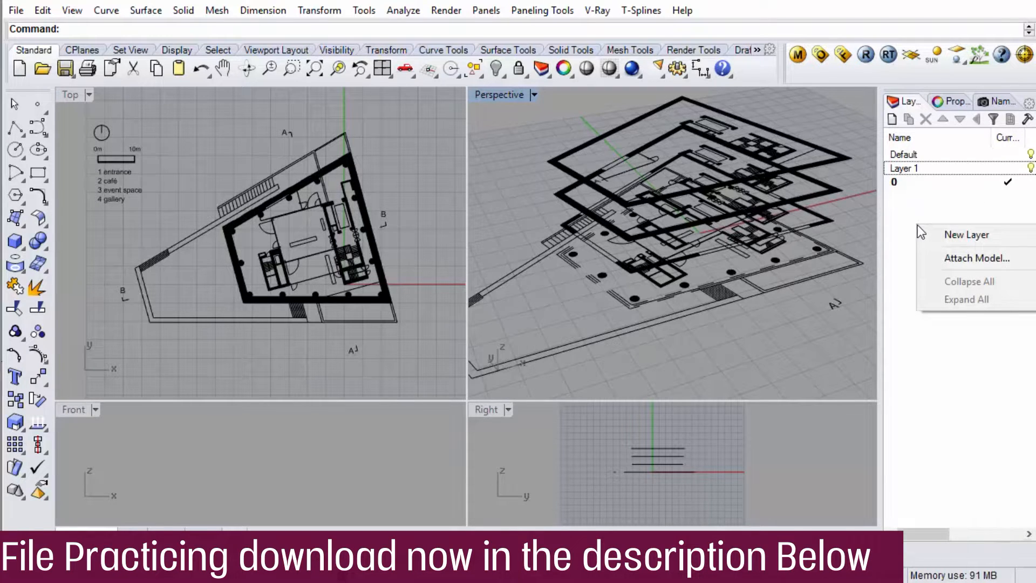
click(939, 238)
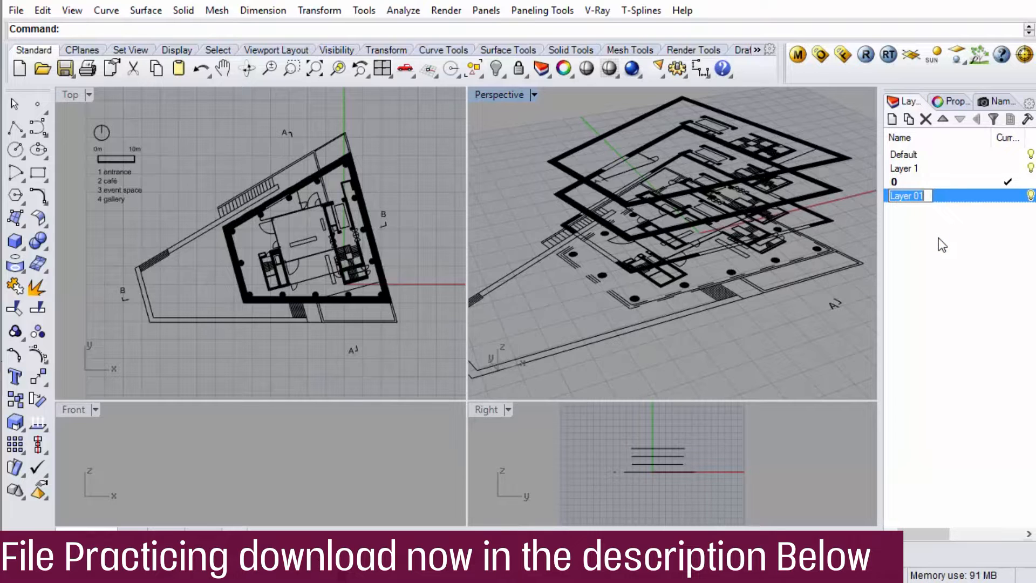
text(GF)
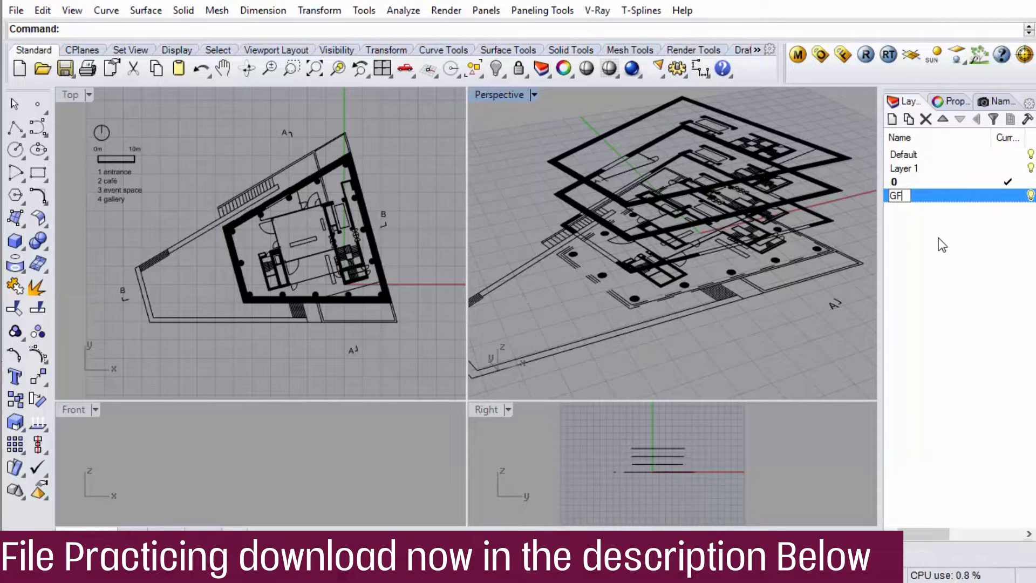
key(Return)
Step: Add a sublayer under the GF layer, keeping its default name
right_click(919, 198)
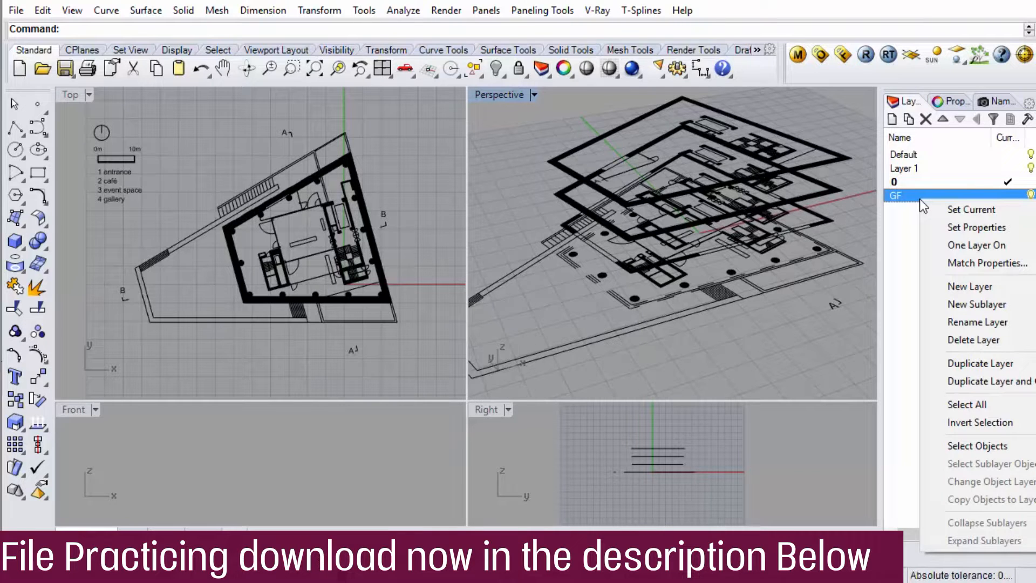
click(1022, 308)
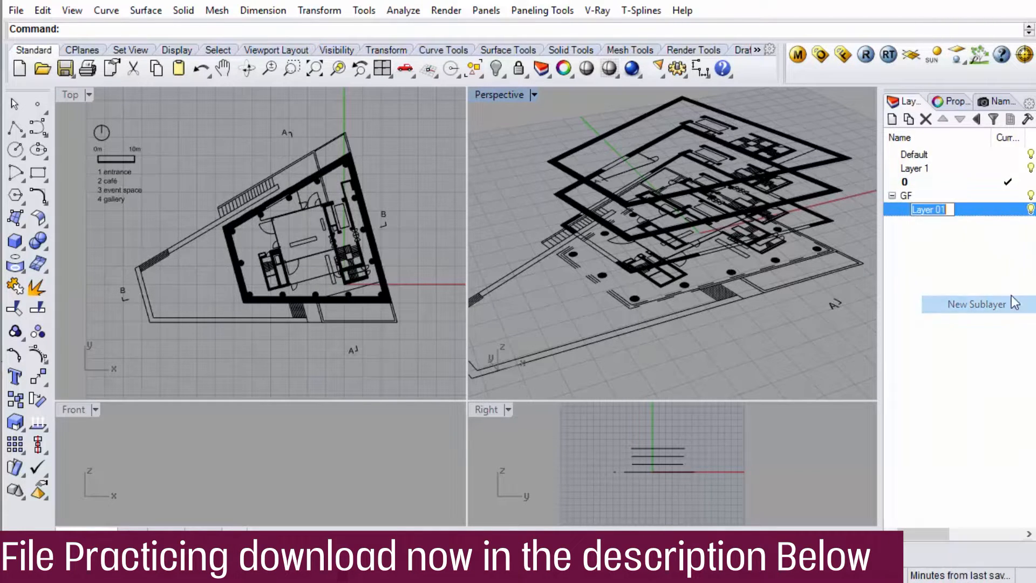
key(Return)
click(966, 214)
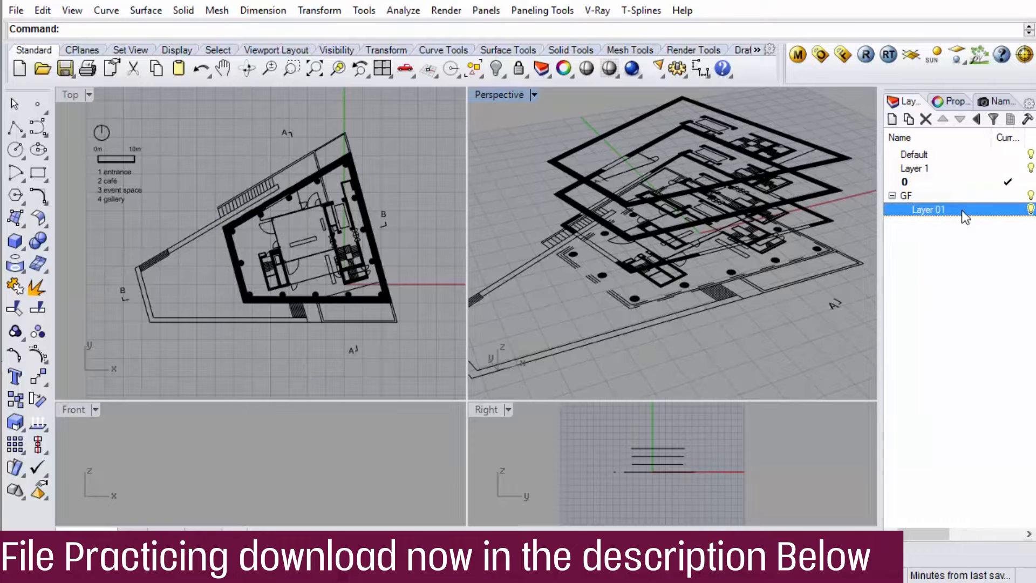
Step: Duplicate the GF sublayer repeatedly until four copies sit below the original
right_click(964, 212)
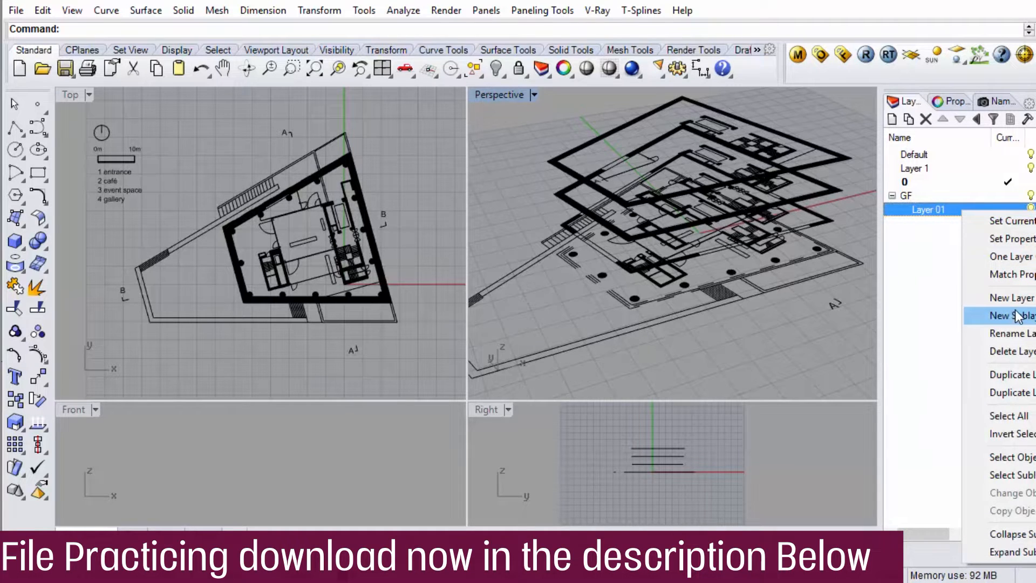
click(1008, 374)
click(992, 238)
right_click(989, 222)
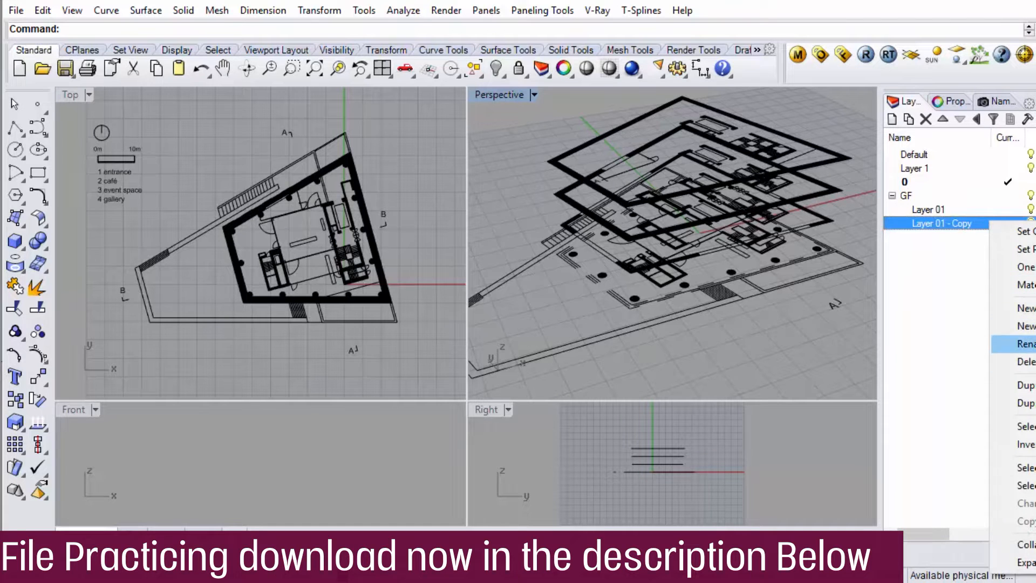
click(1025, 385)
right_click(965, 239)
click(976, 270)
right_click(977, 240)
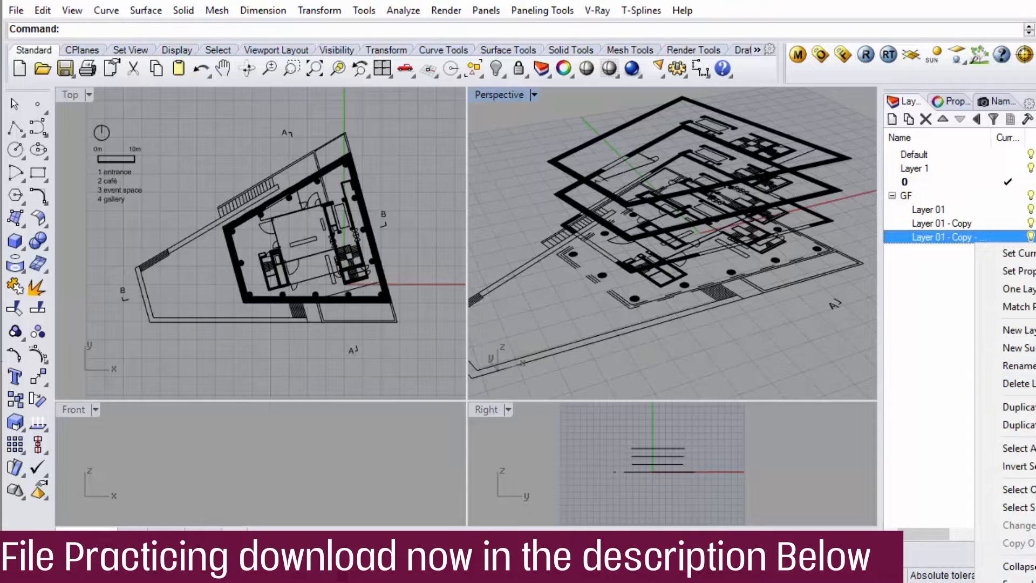
click(1009, 407)
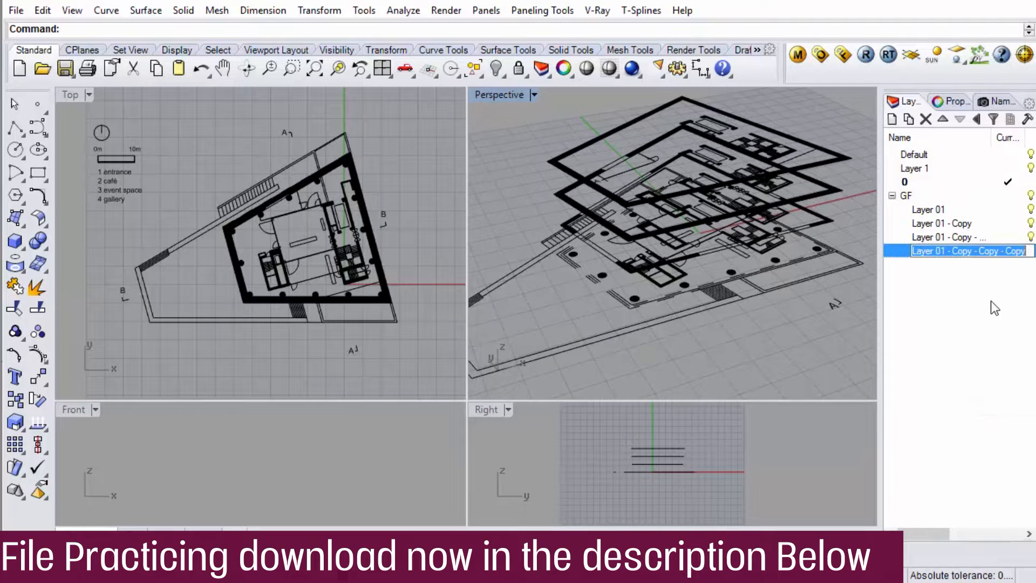
right_click(973, 251)
click(1014, 415)
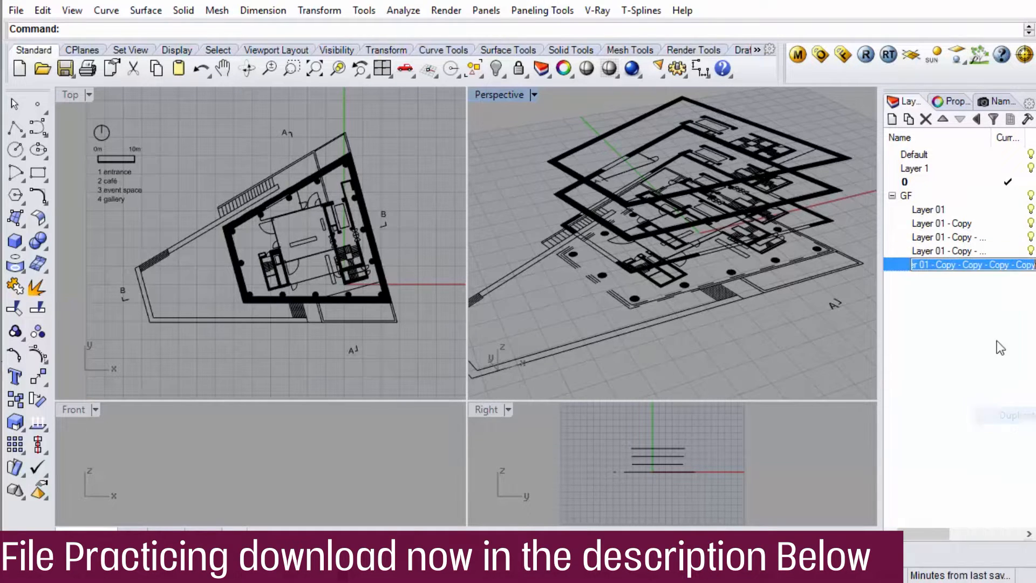
Step: Make the first GF sublayer current and rename it Sketch
click(929, 210)
click(930, 210)
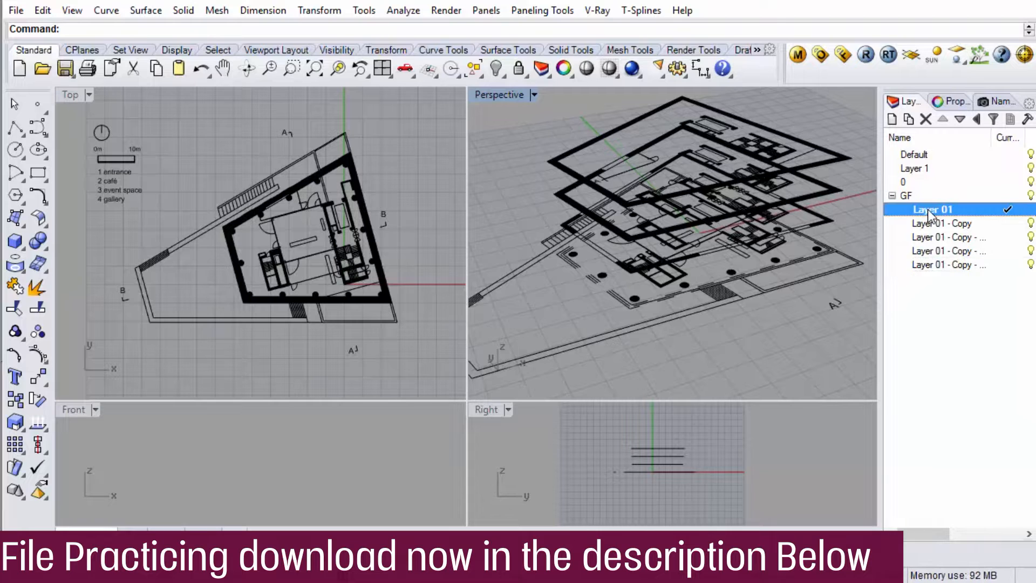
text(Sketch)
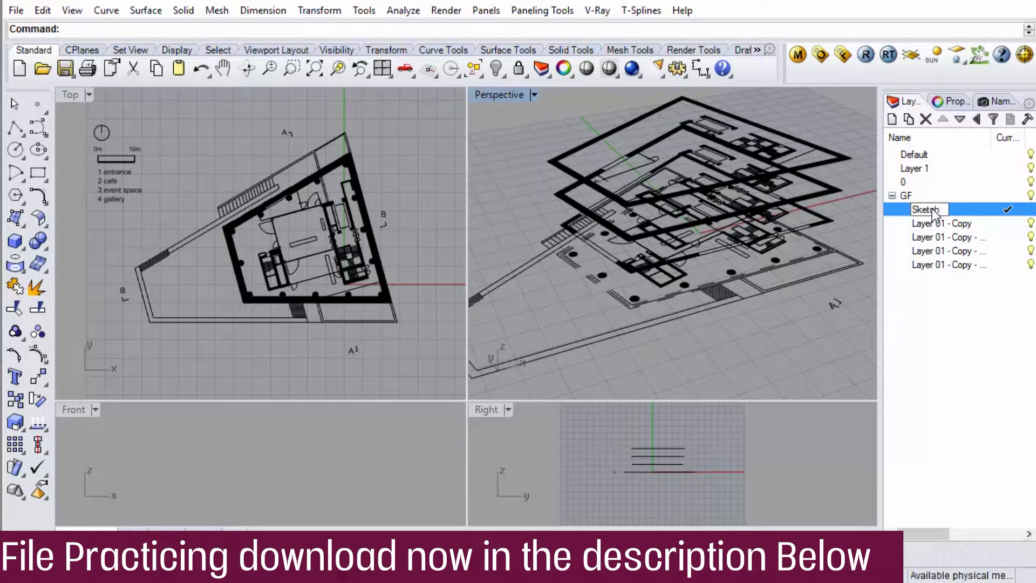
Step: Rename the first duplicated sublayer, directly below Sketch, as Wall Lines
click(956, 222)
click(957, 223)
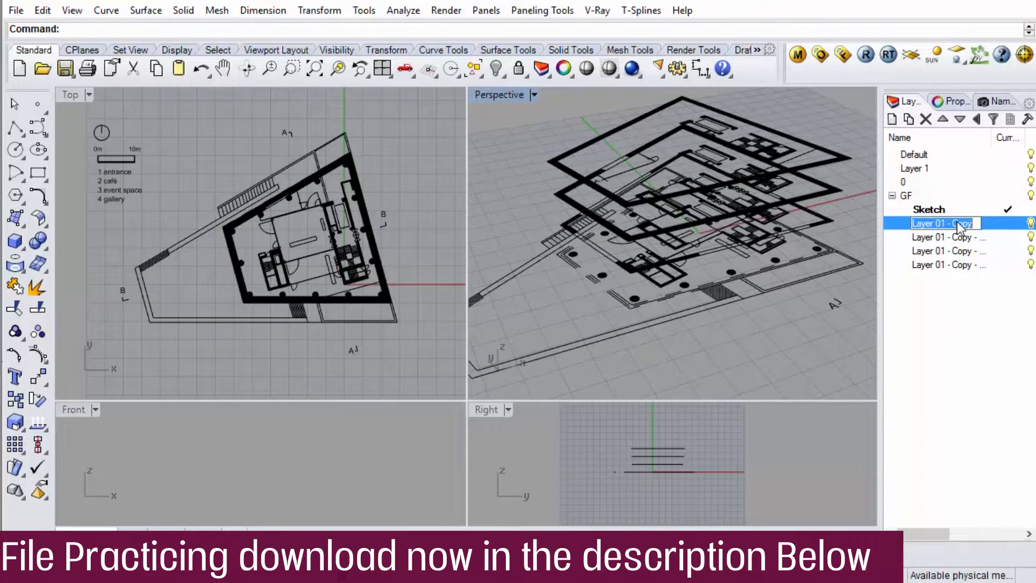
text(Wall)
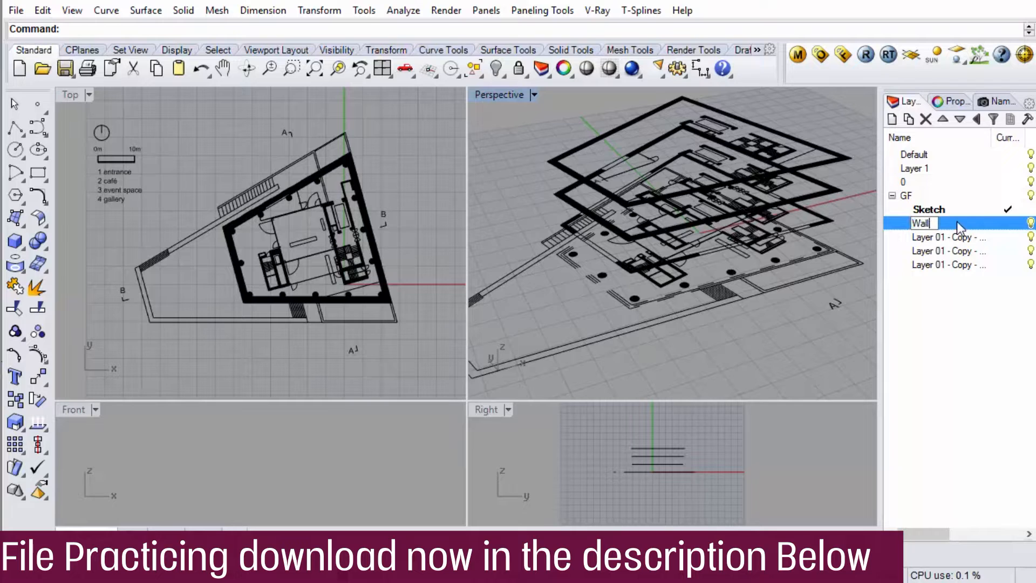
text( Lines)
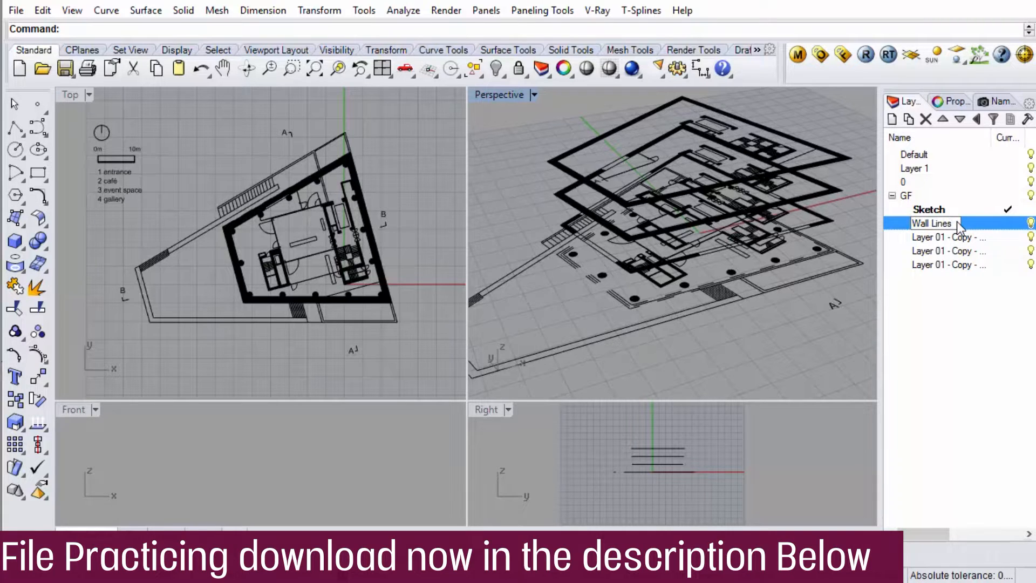
click(954, 238)
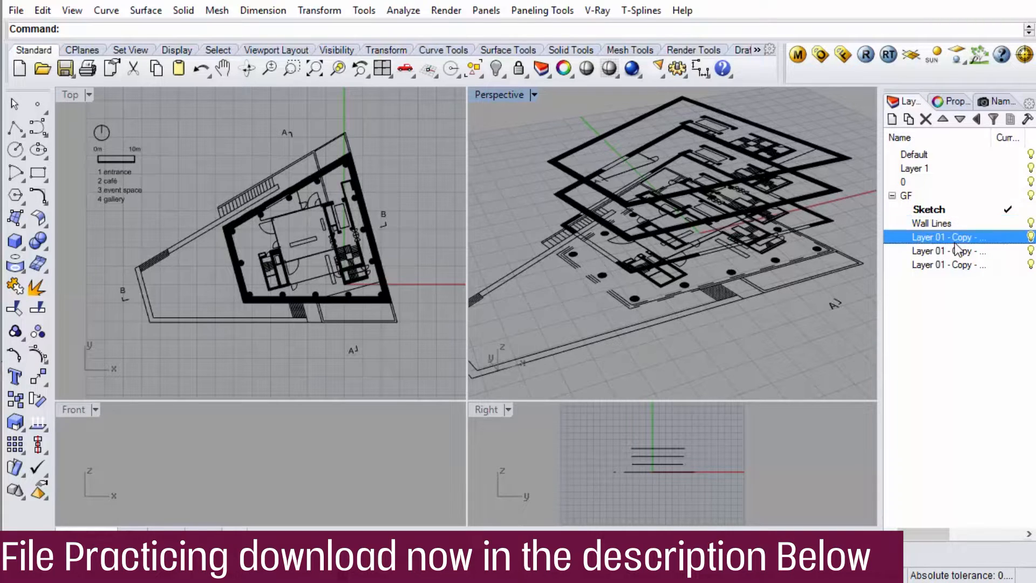
Step: Rename the sublayer copy directly below Wall Lines as Division Lines
click(952, 223)
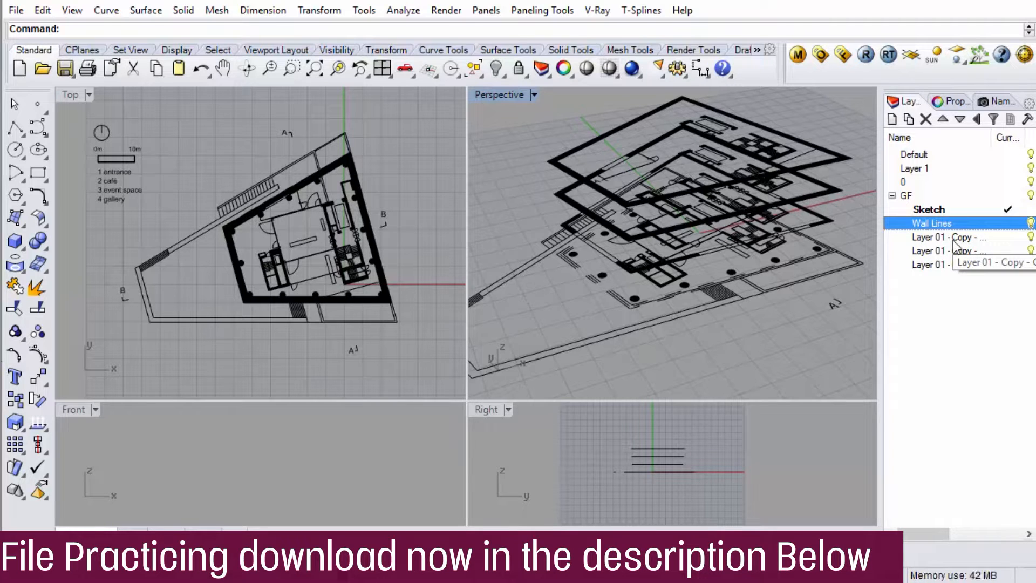
click(953, 240)
click(954, 240)
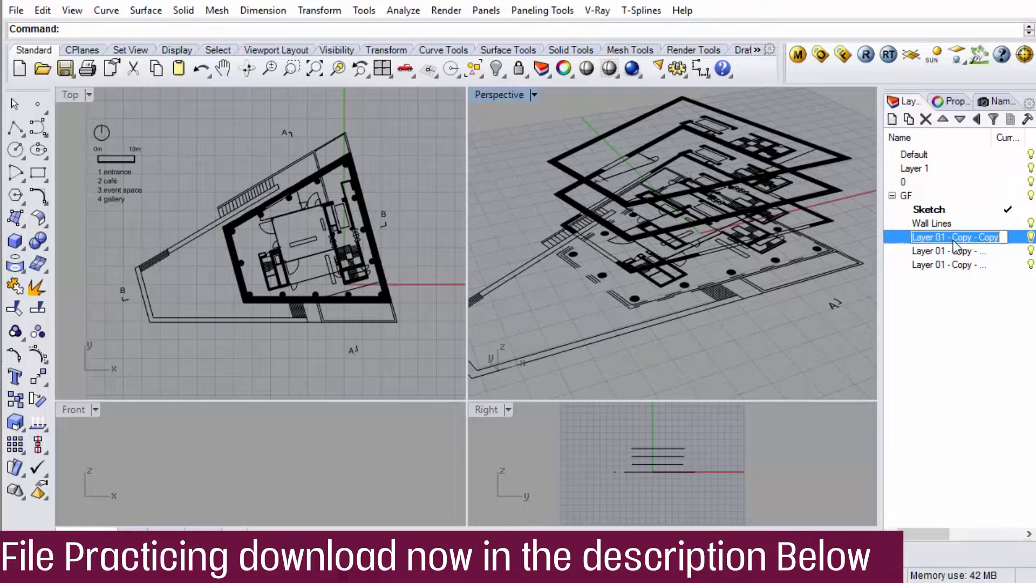
text(Divi)
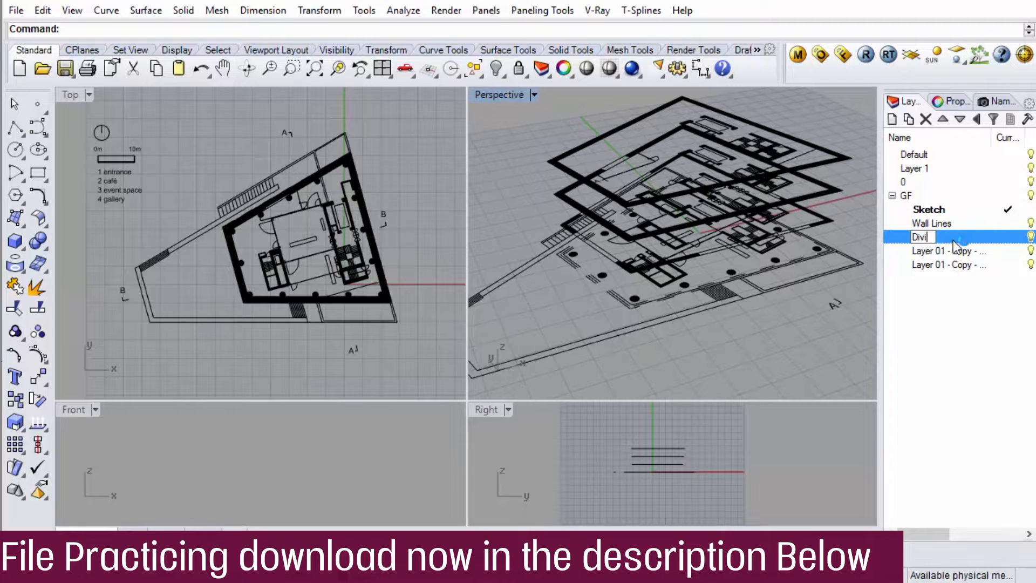
text(sion Lines)
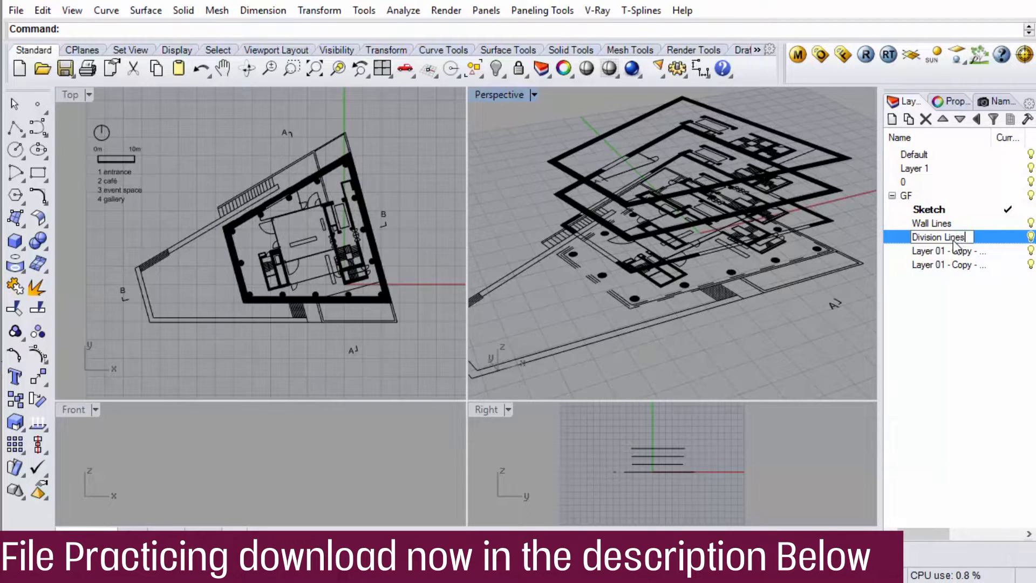
click(955, 252)
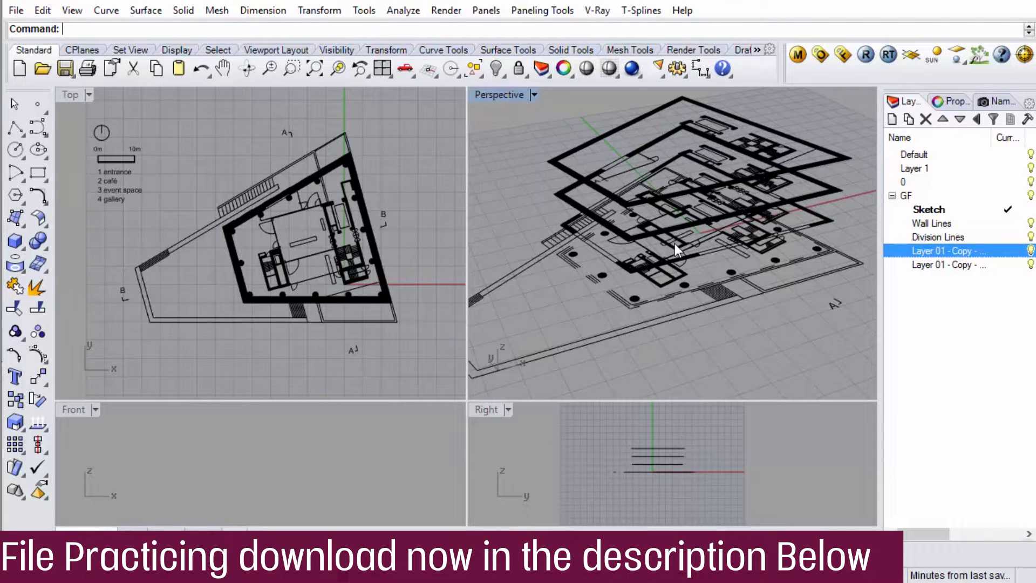
click(963, 239)
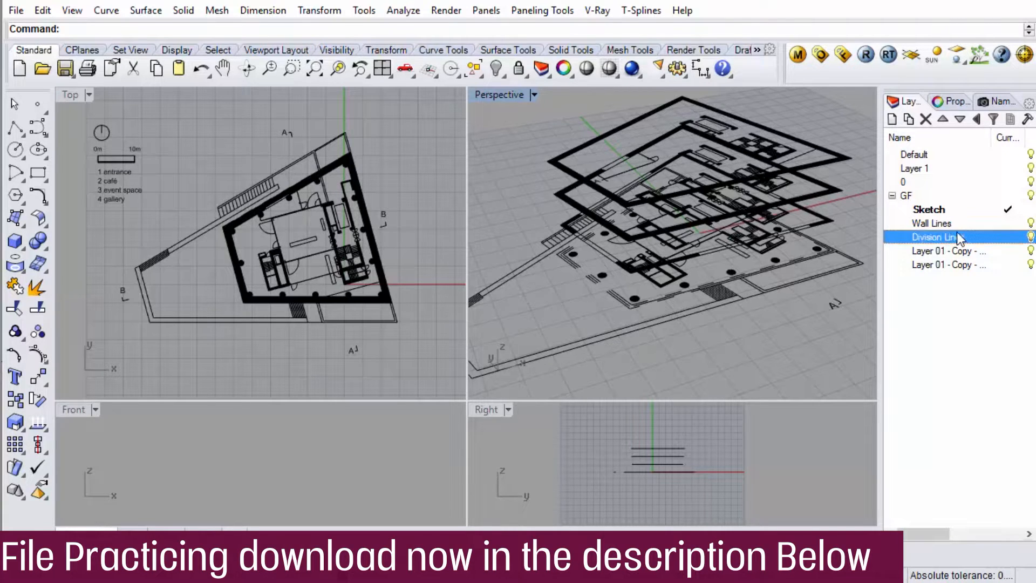
click(953, 223)
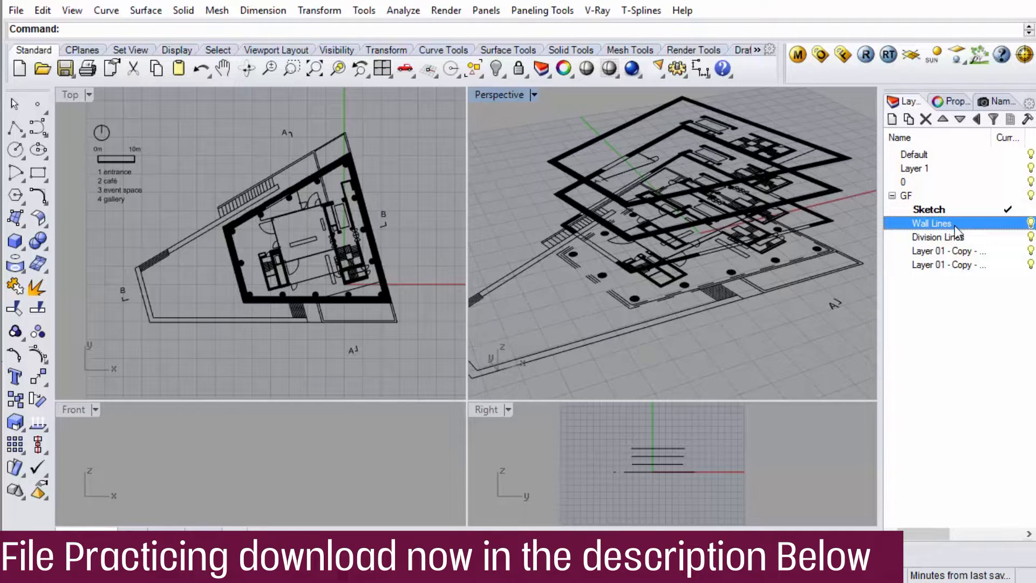
click(956, 239)
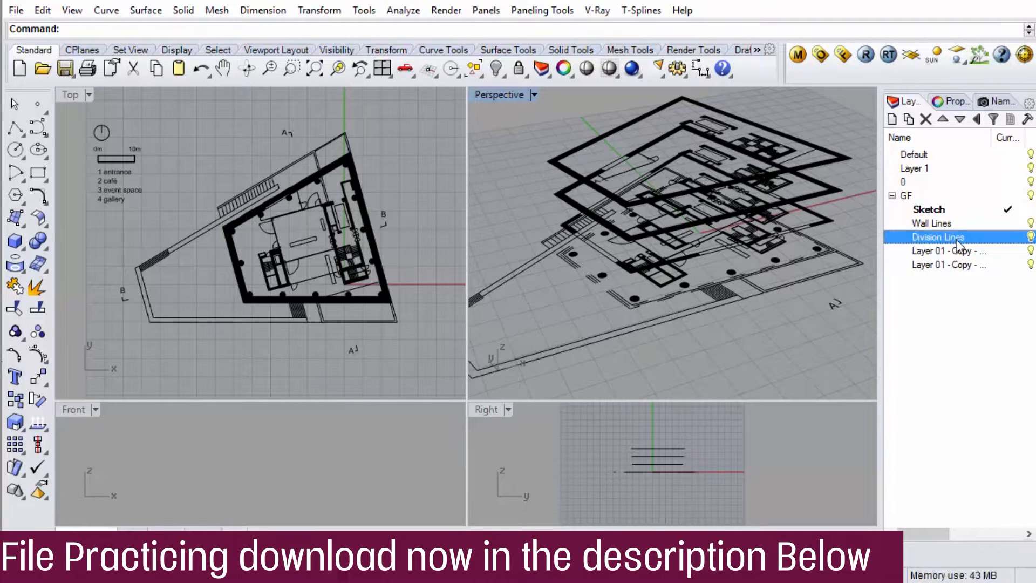
Step: Rename the sublayer copy directly below Division Lines as Void
click(951, 252)
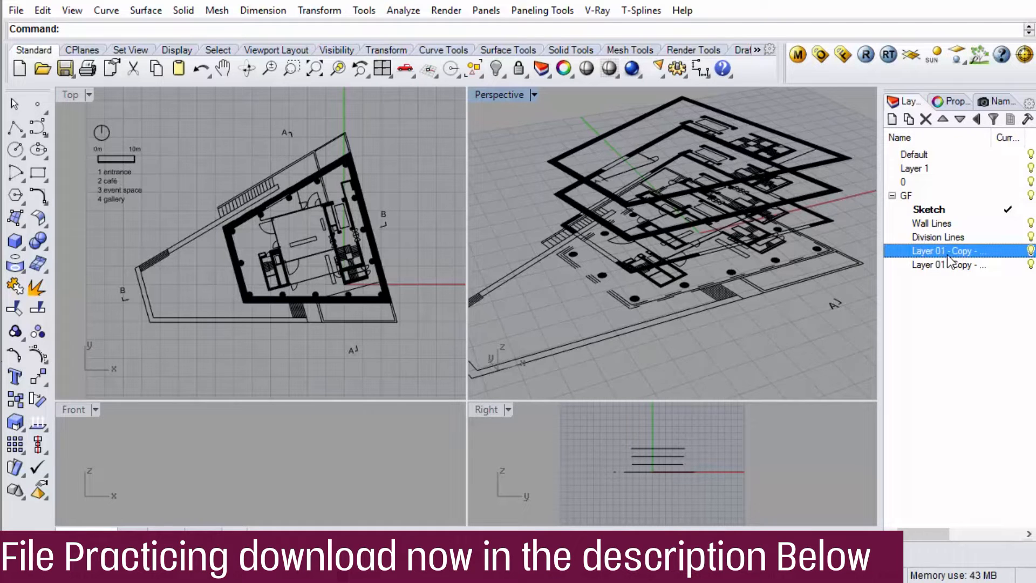
click(948, 254)
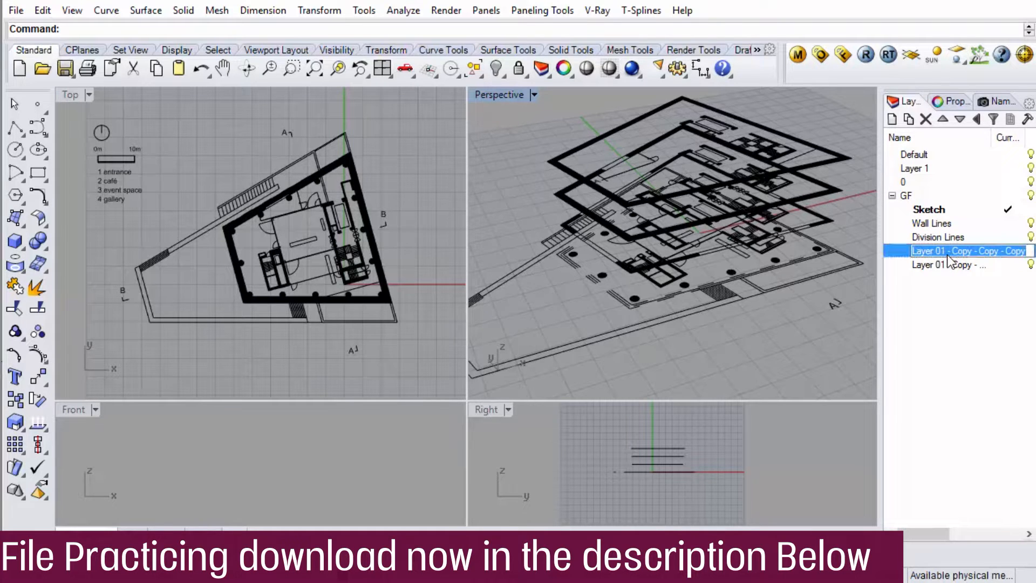
text(Void)
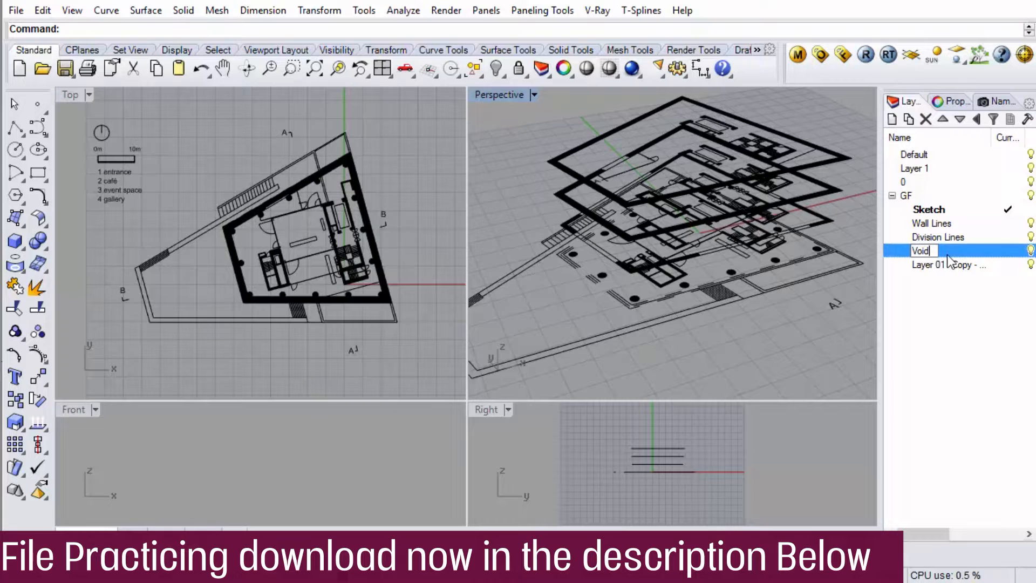
click(944, 284)
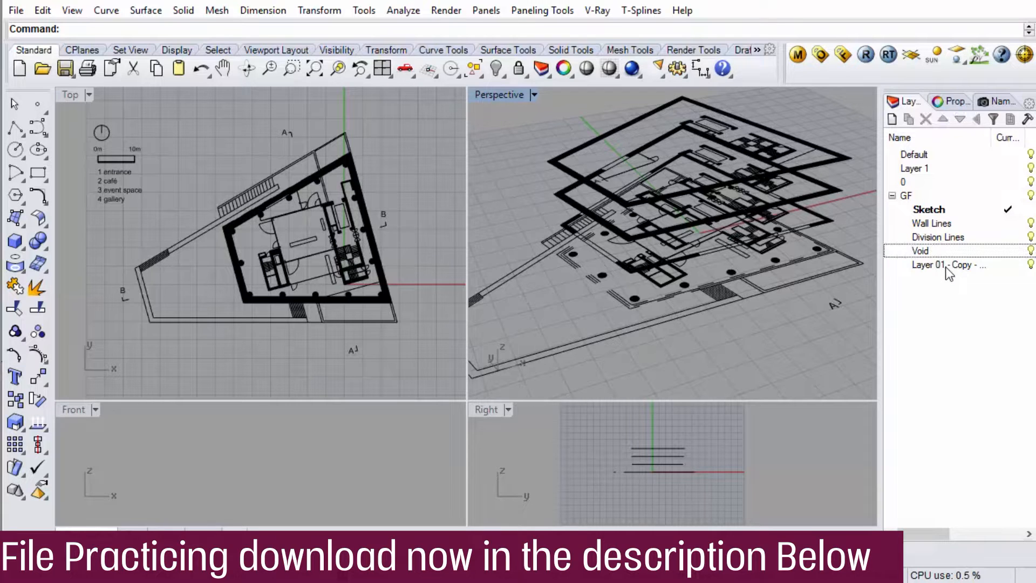
Step: Rename the last GF sublayer copy as Text and widen the layer list to show its visibility, lock and colour columns
click(945, 266)
click(946, 266)
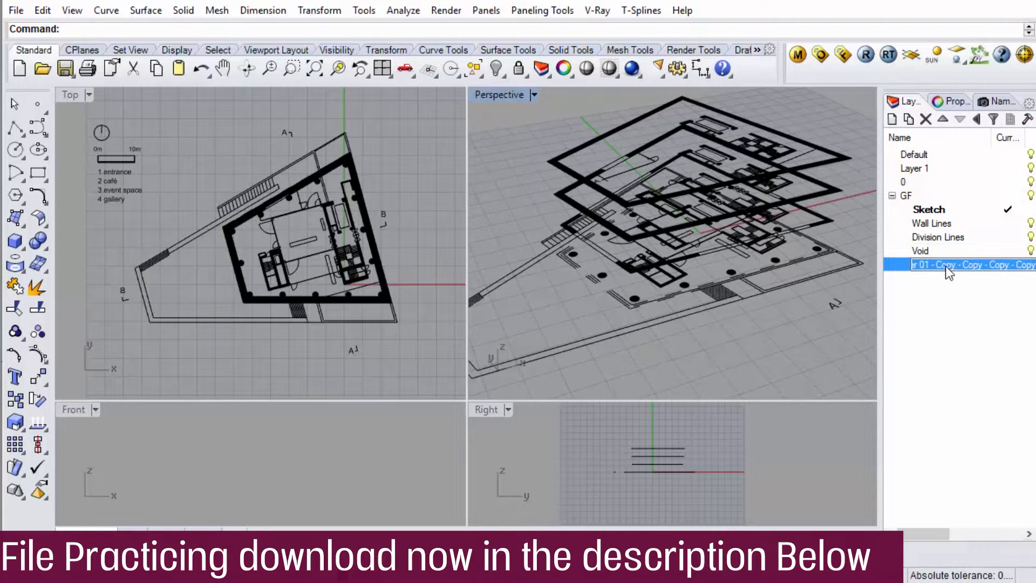
text(Text)
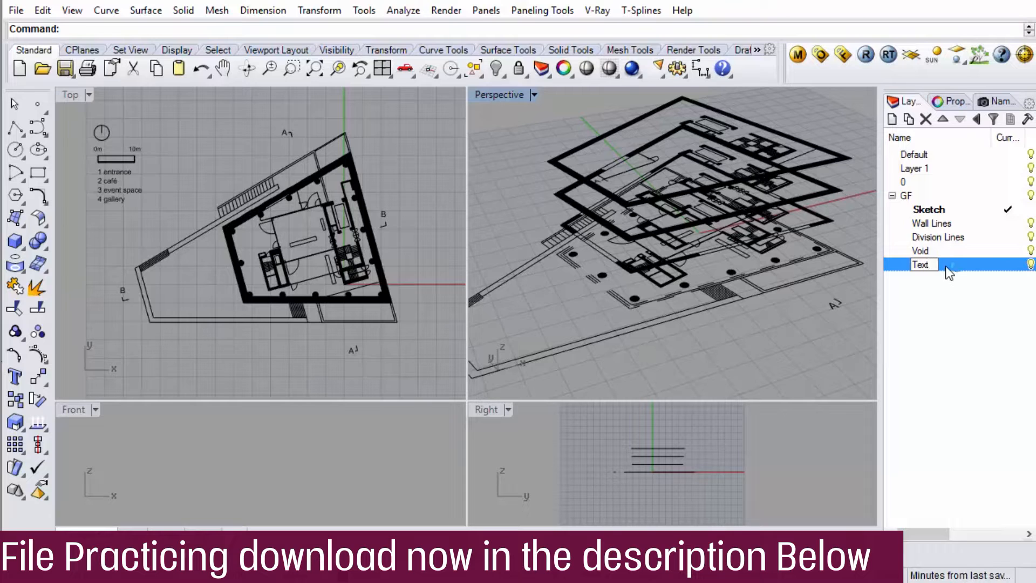
click(946, 308)
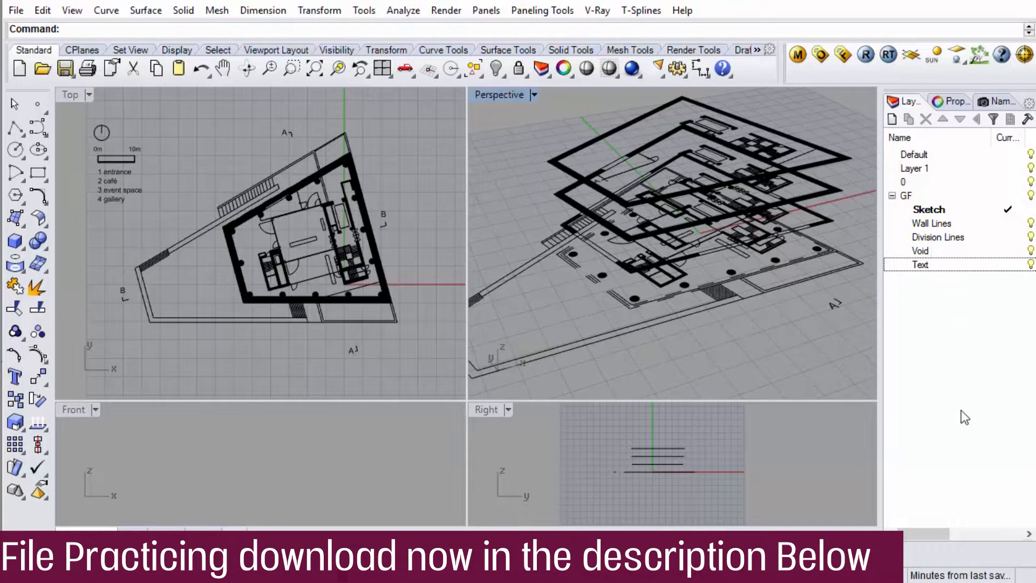
drag(881, 437, 809, 445)
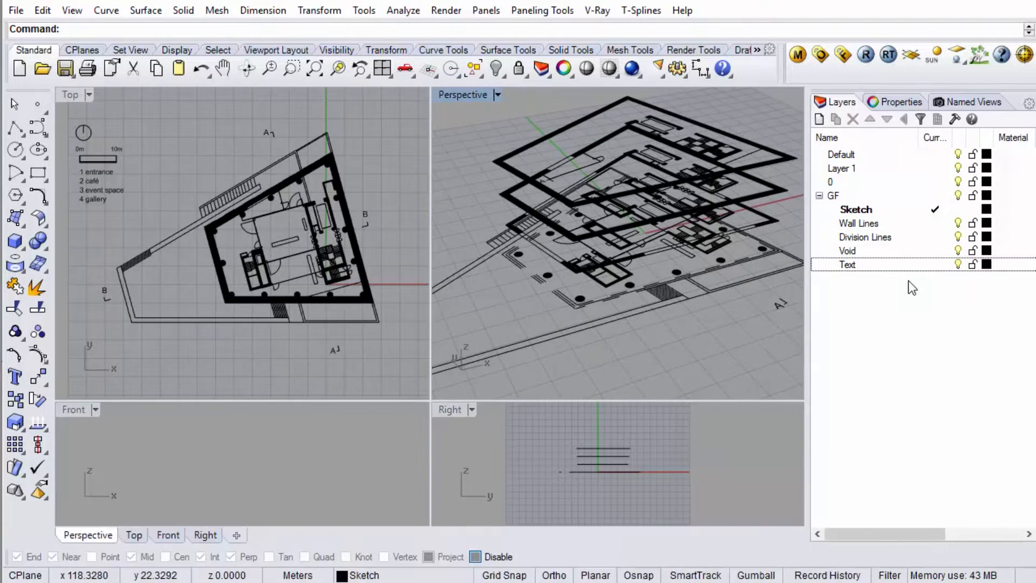
Step: Set the GF Sketch sublayer's colour to a mid grey with RGB 113, 113, 113
click(992, 210)
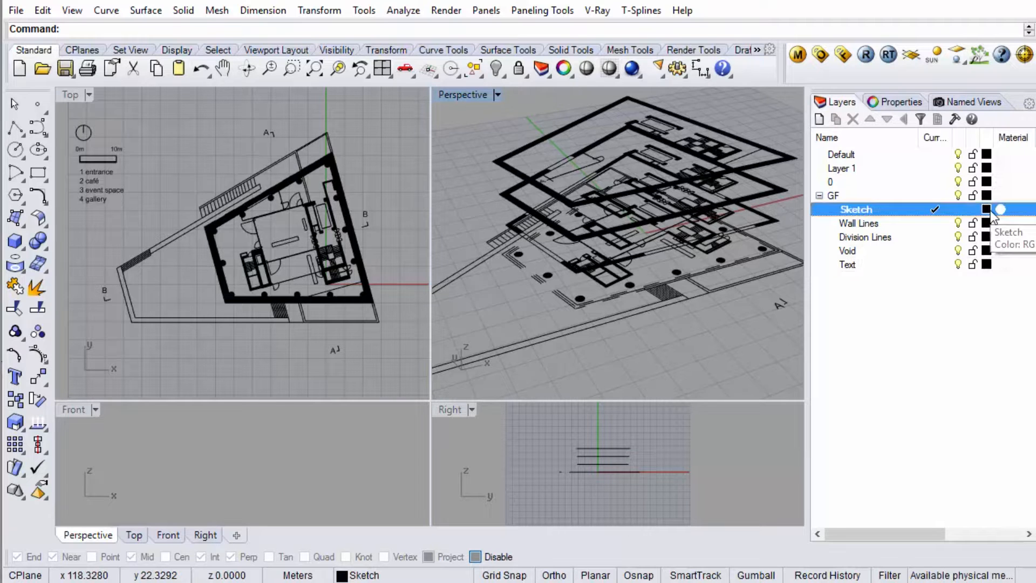
click(986, 209)
drag(889, 353, 887, 367)
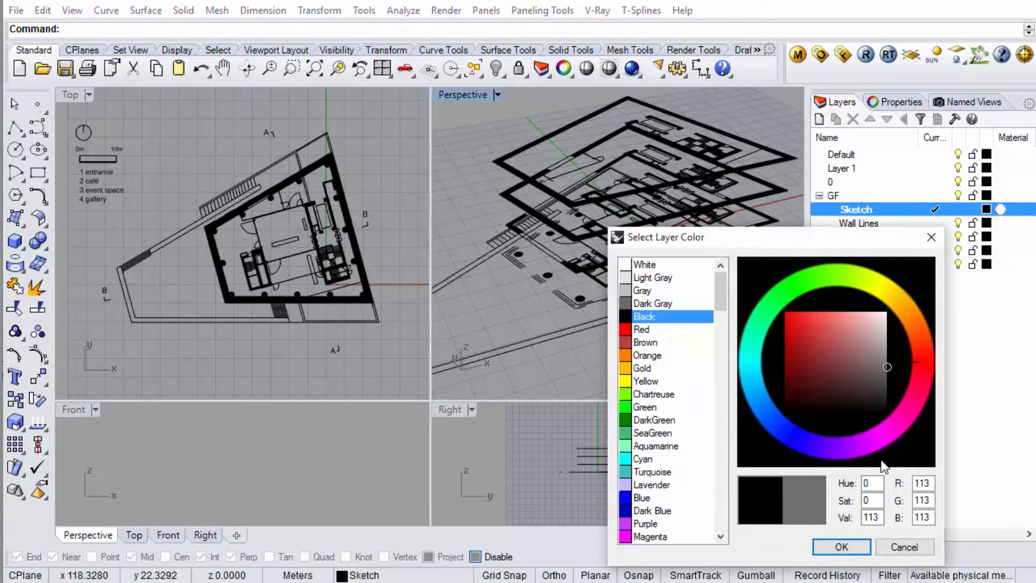
click(852, 547)
Step: Set the GF Wall Lines sublayer's colour to Blue
click(987, 229)
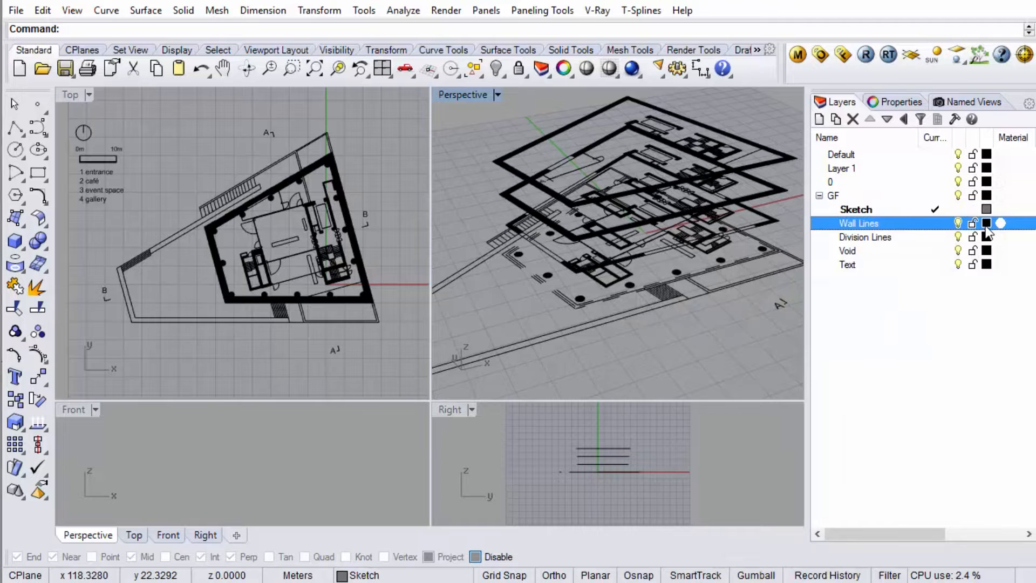
click(987, 224)
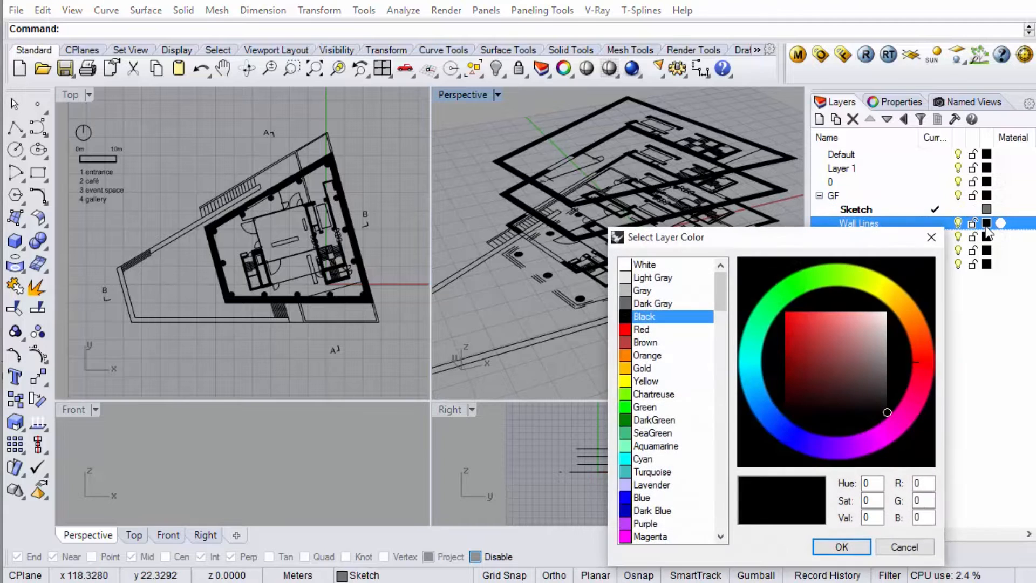
click(630, 499)
click(821, 545)
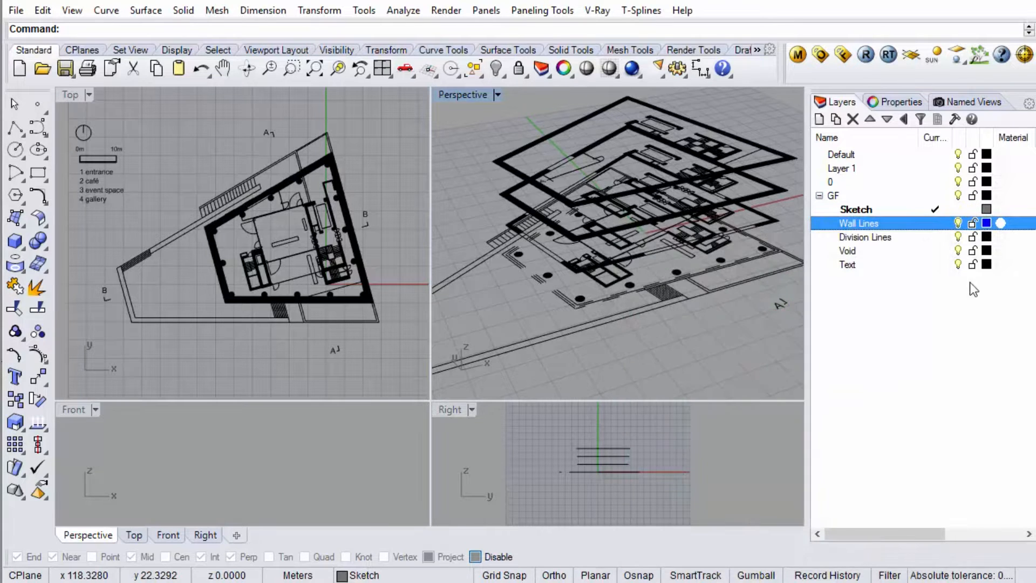
Step: Set the GF Division Lines sublayer's colour to DarkGreen
click(987, 237)
click(987, 238)
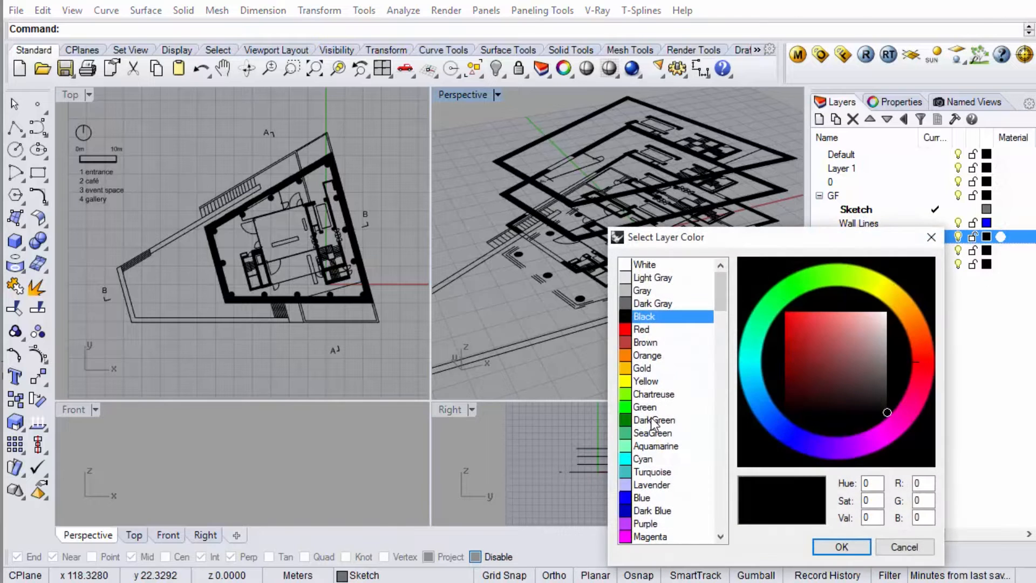
click(654, 421)
click(829, 547)
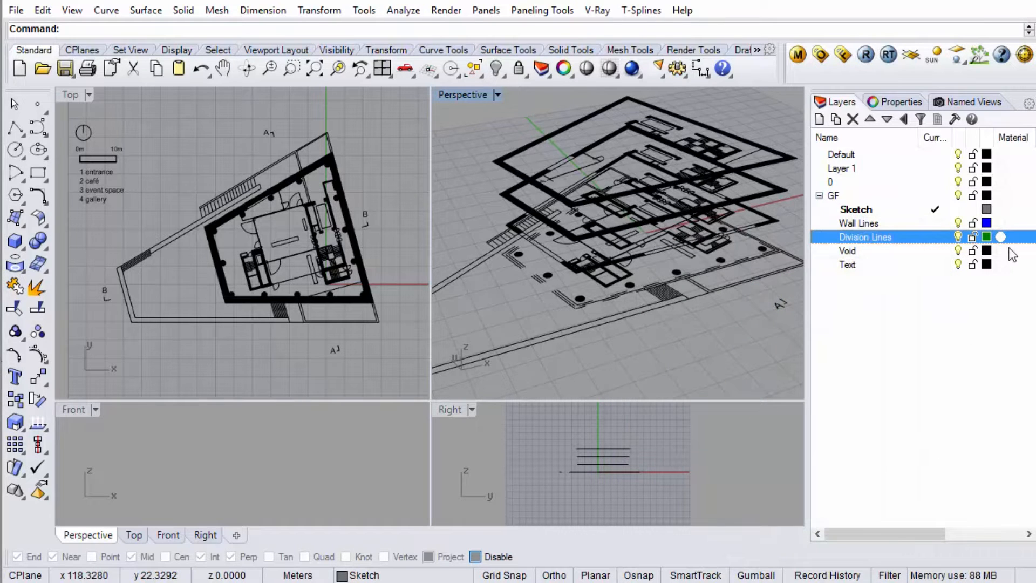
Step: Set the GF Void sublayer's colour to Brown
click(987, 250)
click(987, 250)
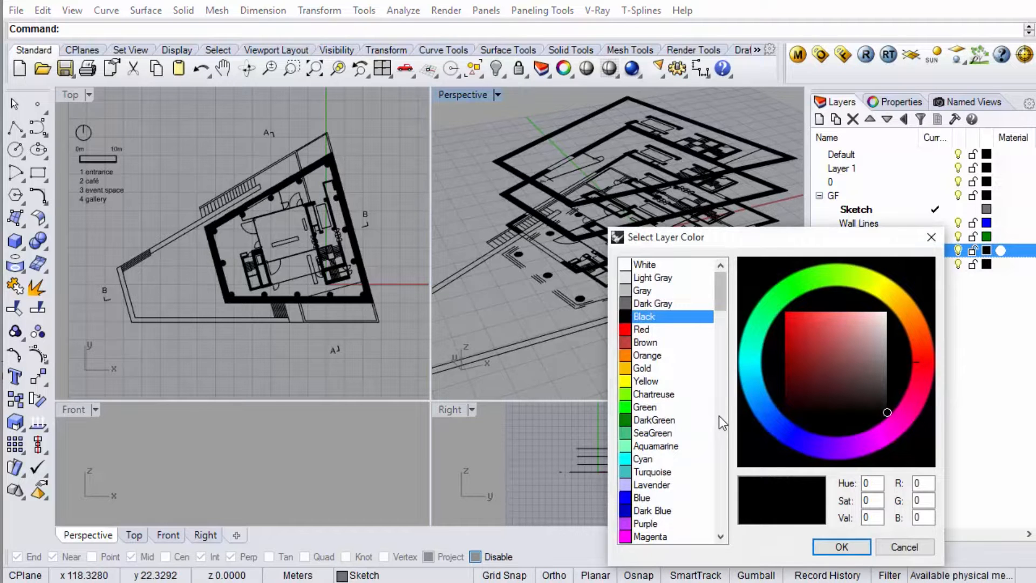
click(645, 342)
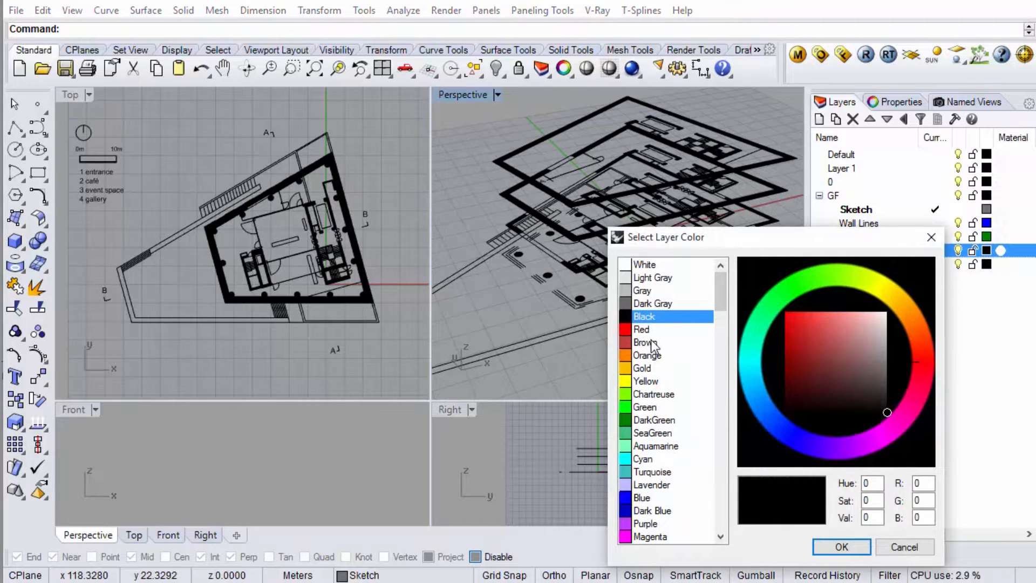
click(845, 545)
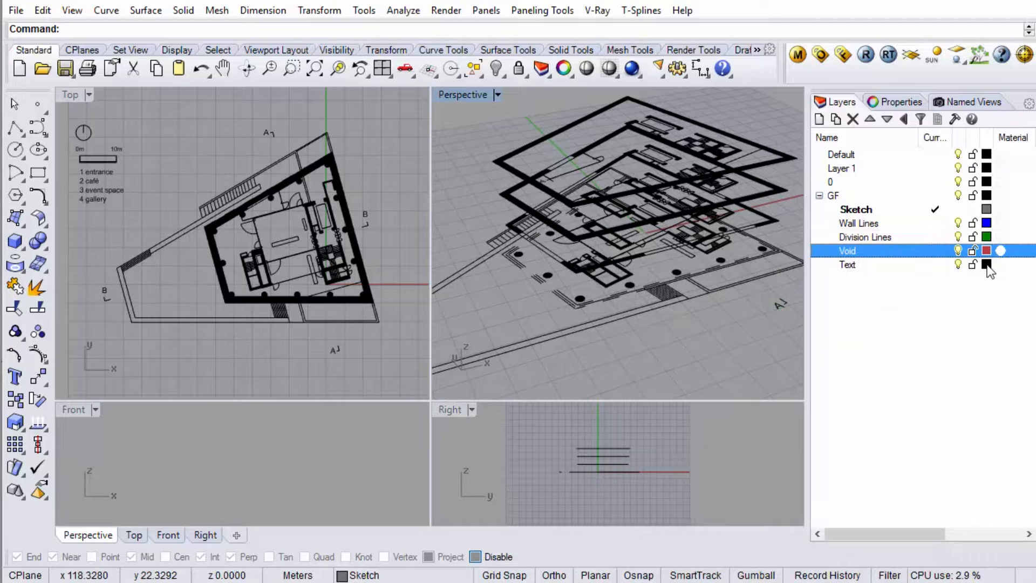
Step: Set the GF Text sublayer's colour to Red and narrow the layer list to give the viewports more room
click(987, 264)
click(659, 328)
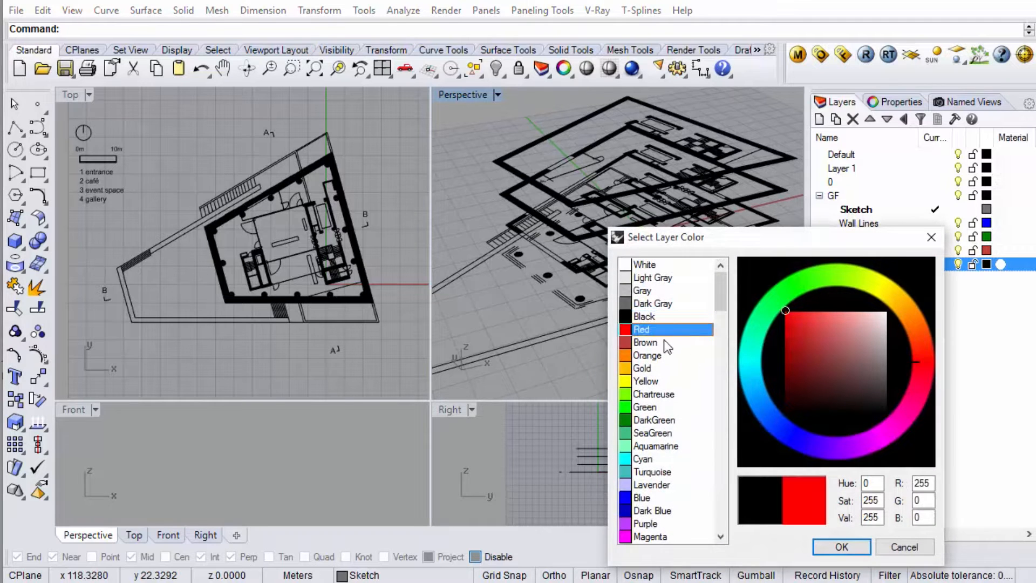
click(843, 546)
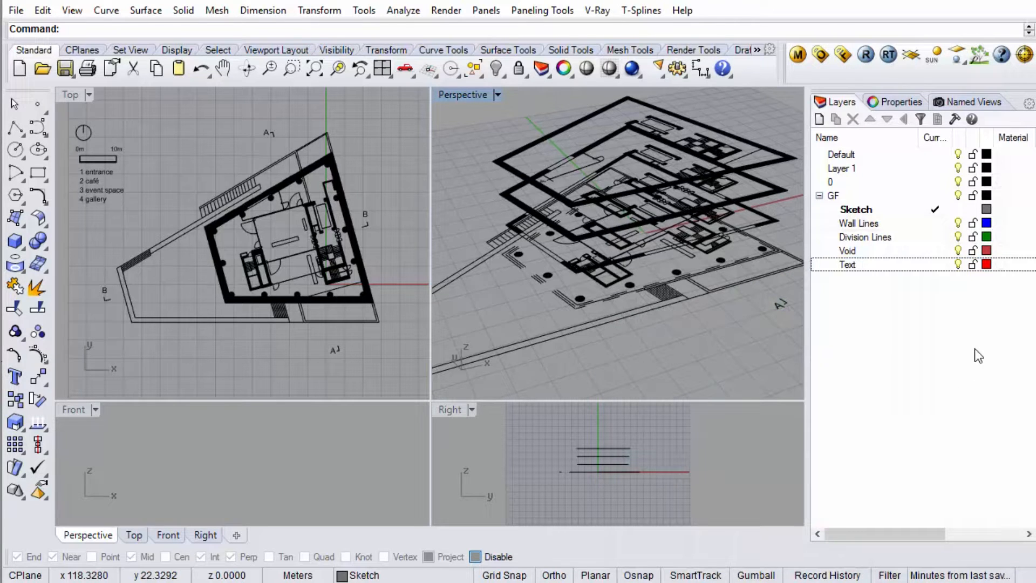
drag(808, 319, 846, 321)
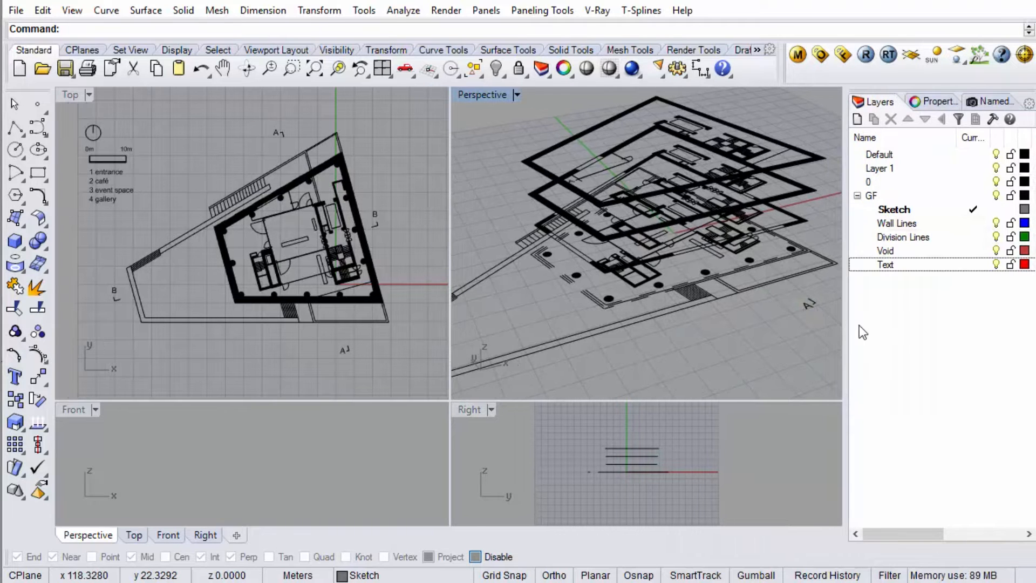
Step: Duplicate the GF layer together with all its sublayers and name the copy 1F
click(907, 200)
right_drag(720, 295, 732, 237)
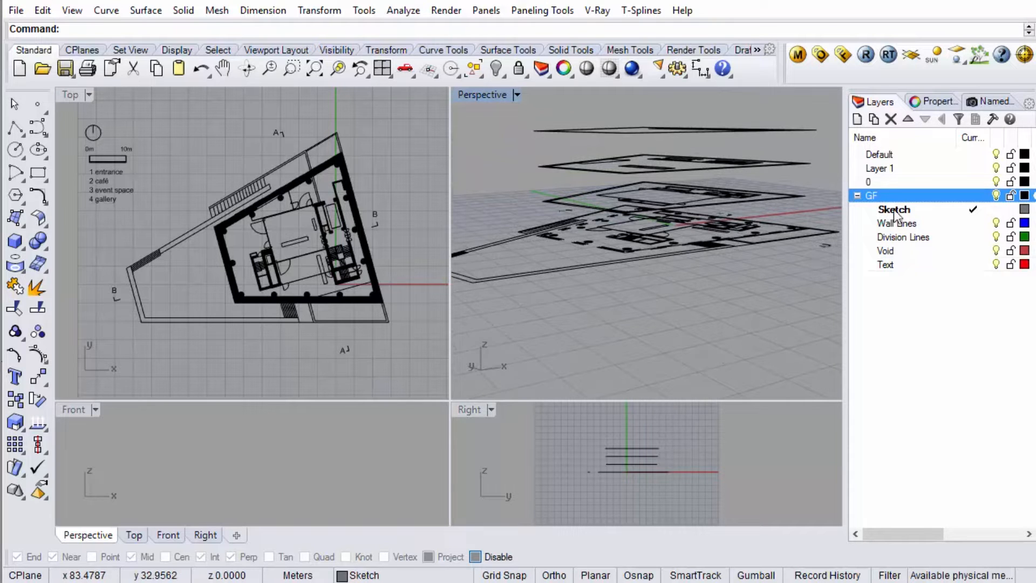
right_click(902, 193)
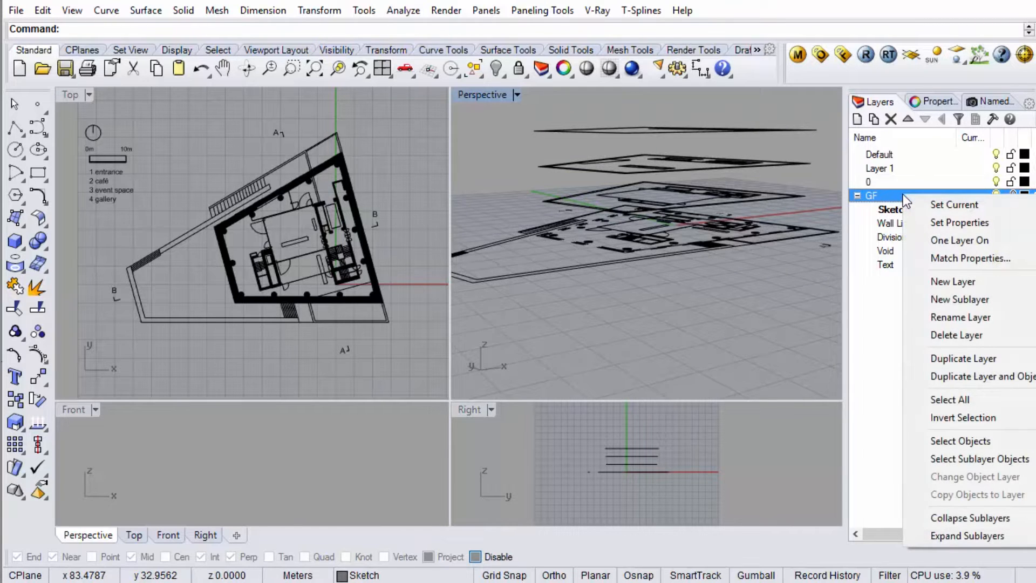
click(983, 356)
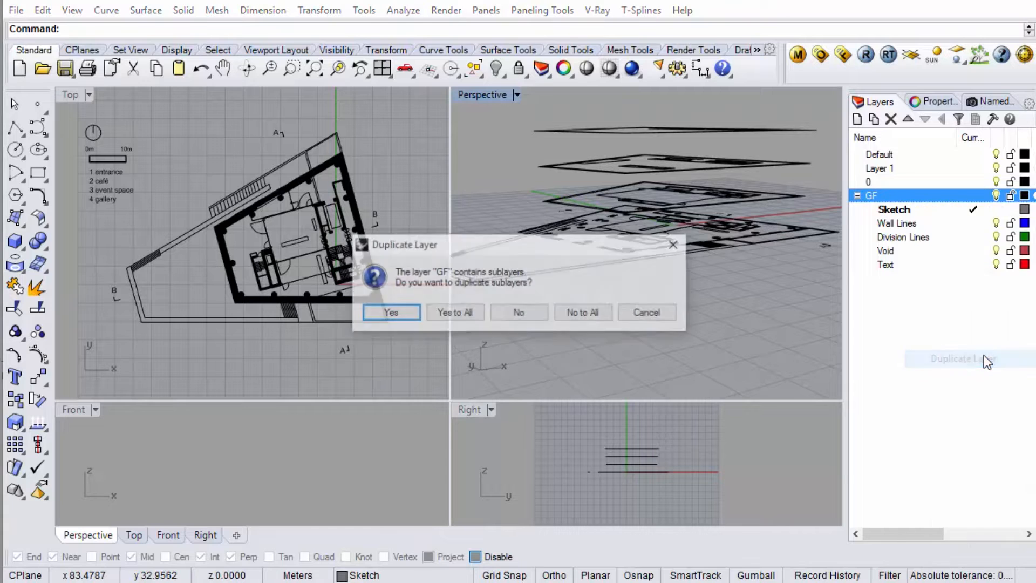
click(460, 314)
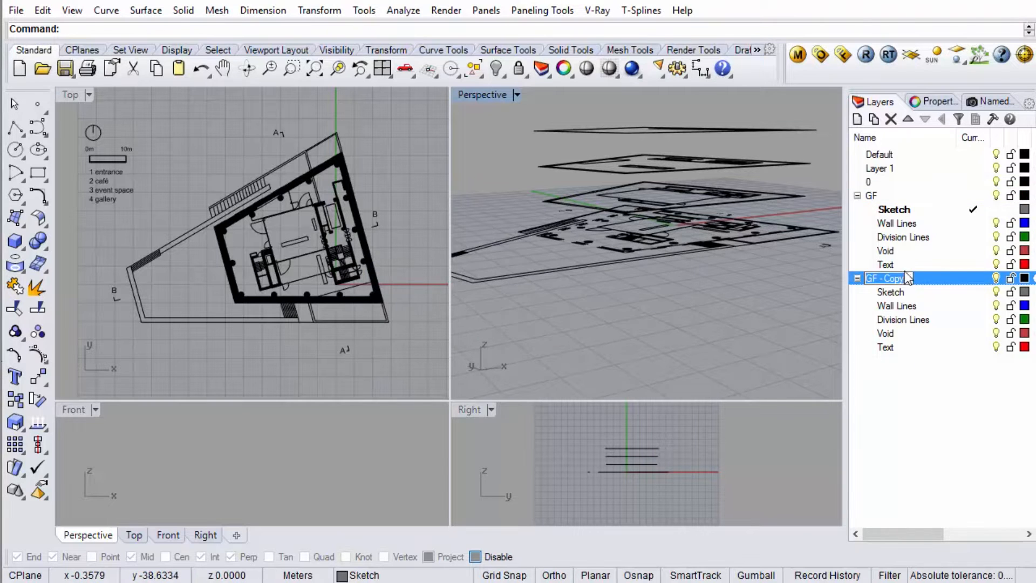
text(1F)
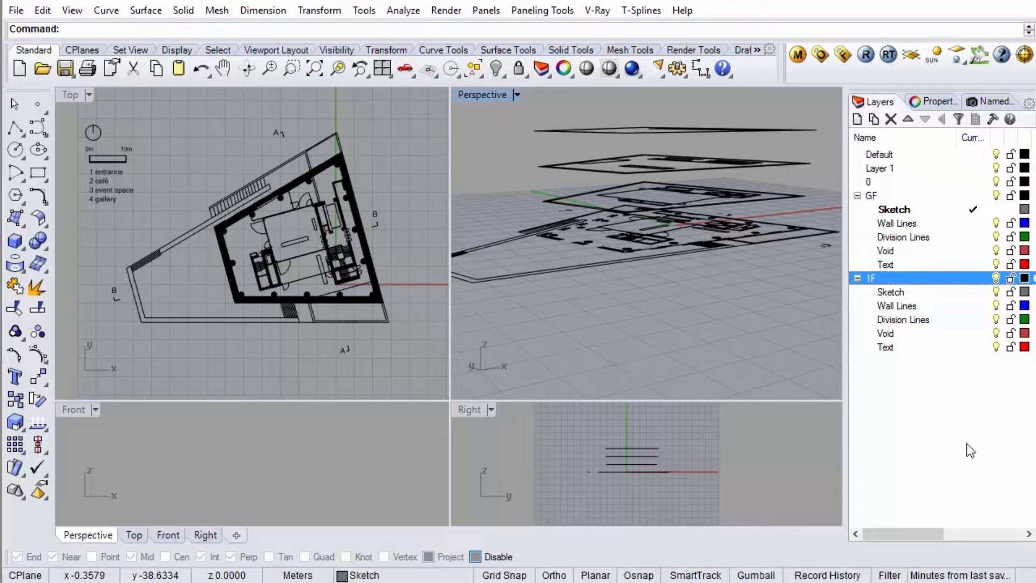
key(Return)
Step: Duplicate the 1F layer together with all its sublayers and name the copy 2F
click(914, 279)
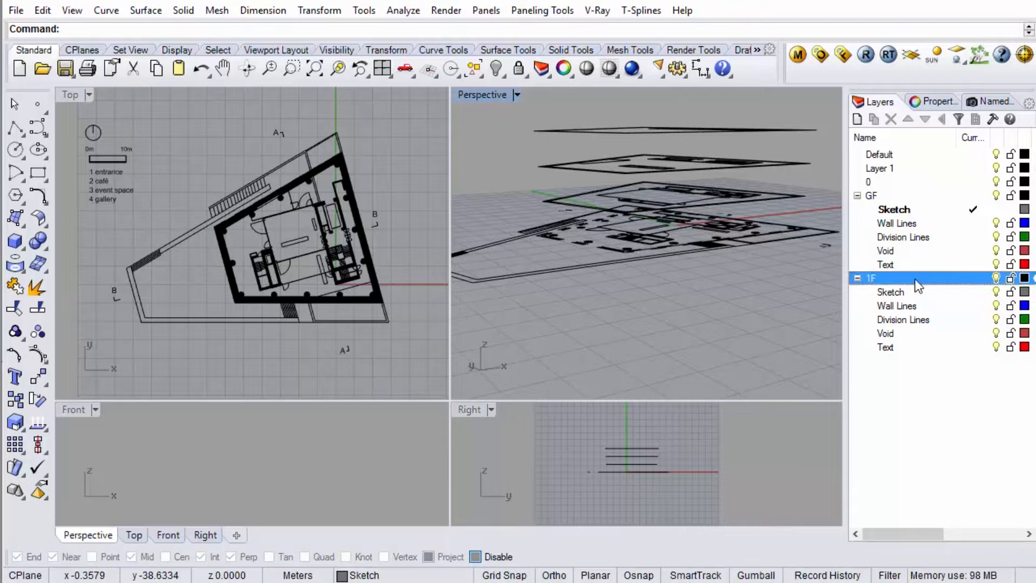
right_click(914, 278)
click(1018, 448)
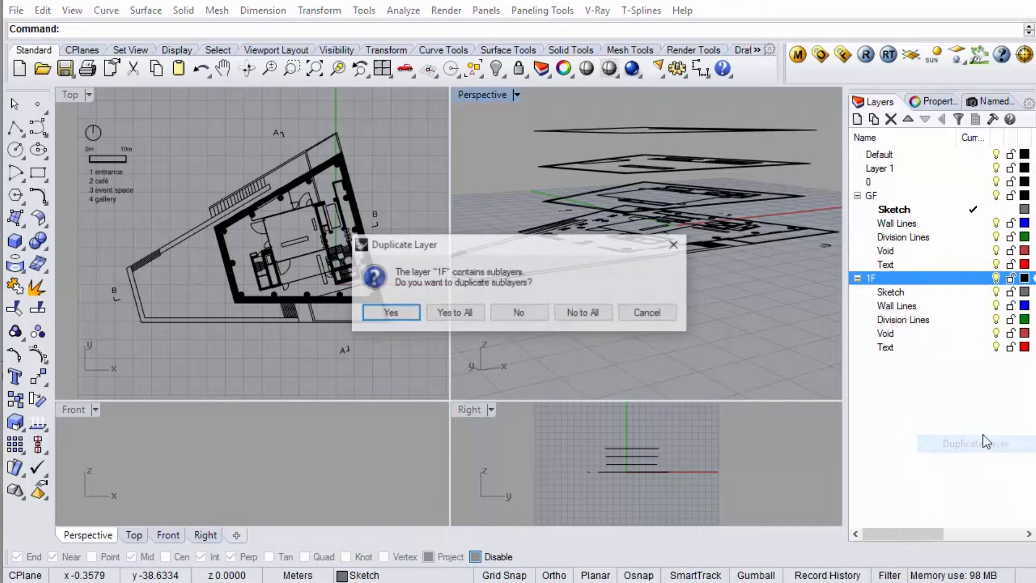
click(470, 313)
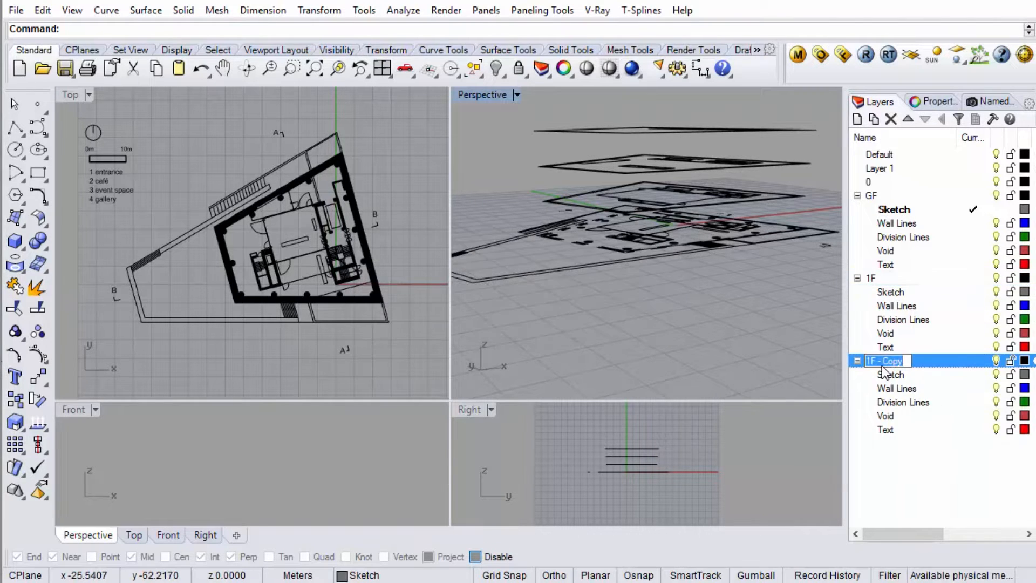
text(2F)
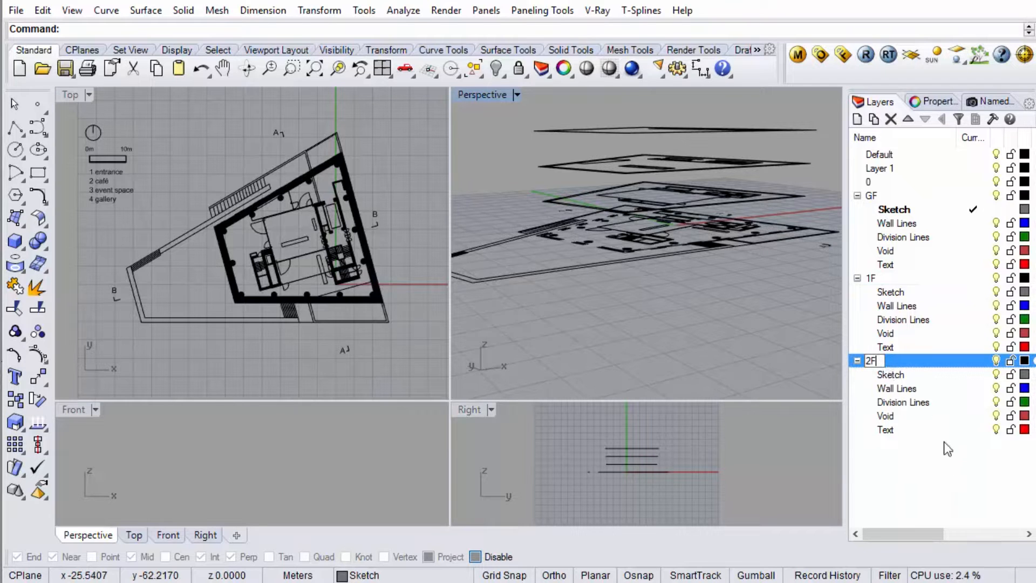
click(947, 479)
Step: Duplicate the 2F layer together with all its sublayers and name the copy 3F
click(890, 358)
right_click(890, 359)
click(989, 526)
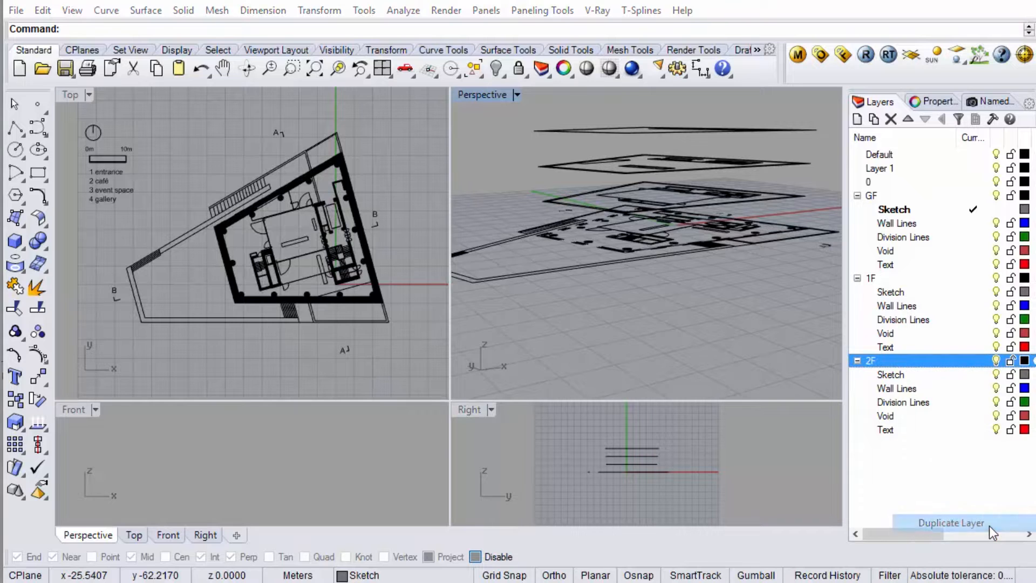
click(455, 313)
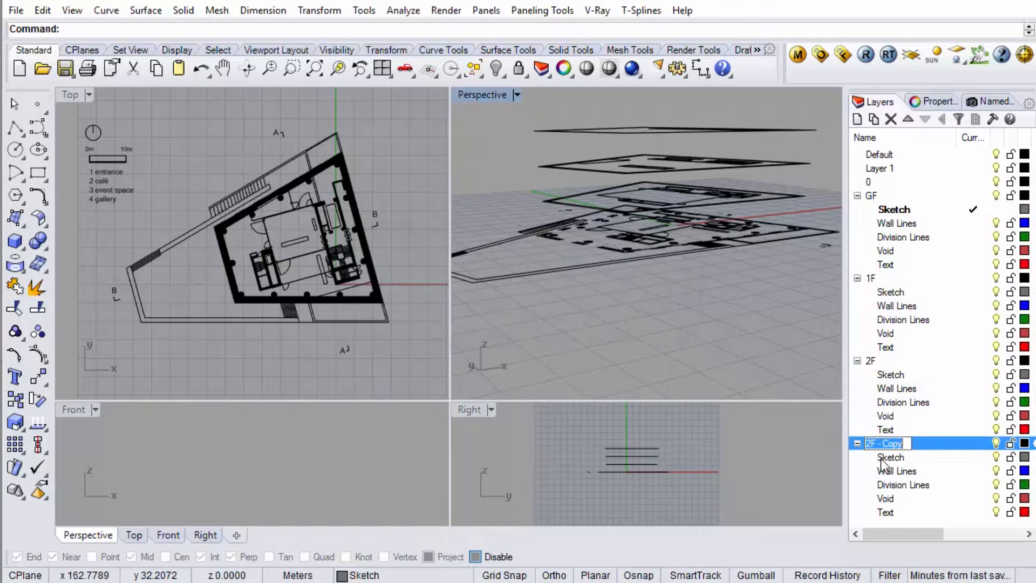
text(3F)
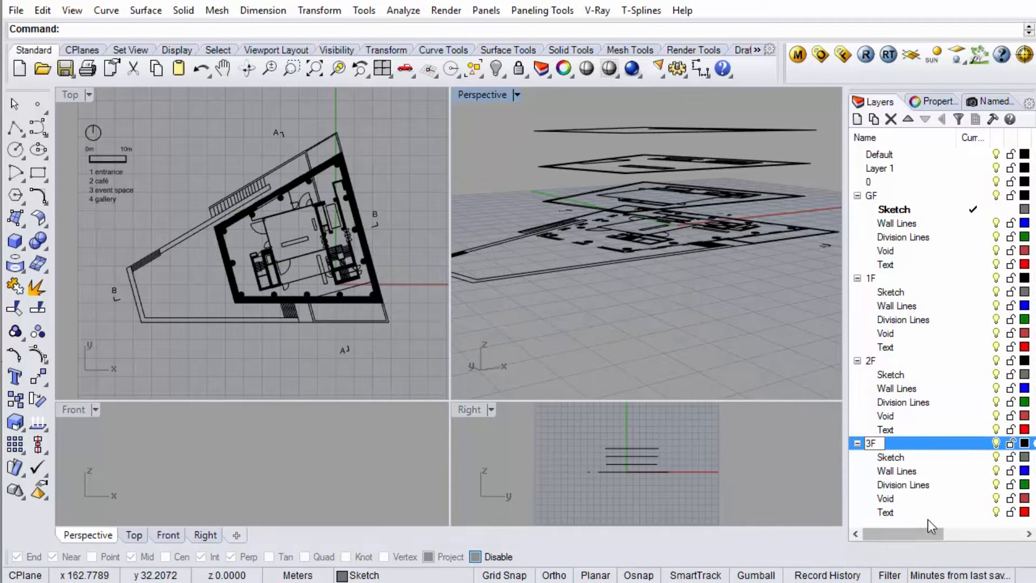
click(907, 459)
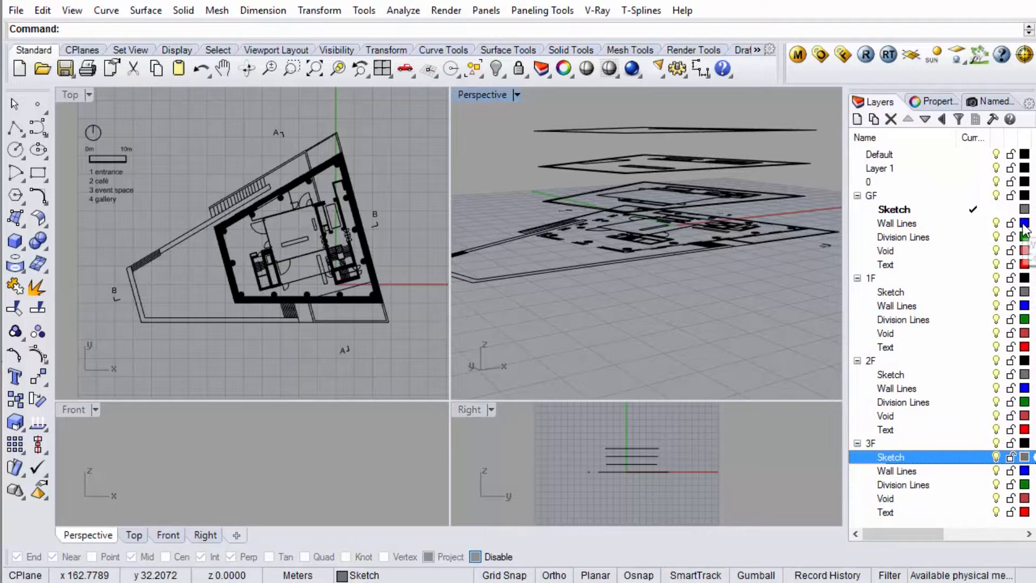
Step: Collapse the sublayers of 3F, 2F, 1F and GF so only the parent layers are listed
click(857, 443)
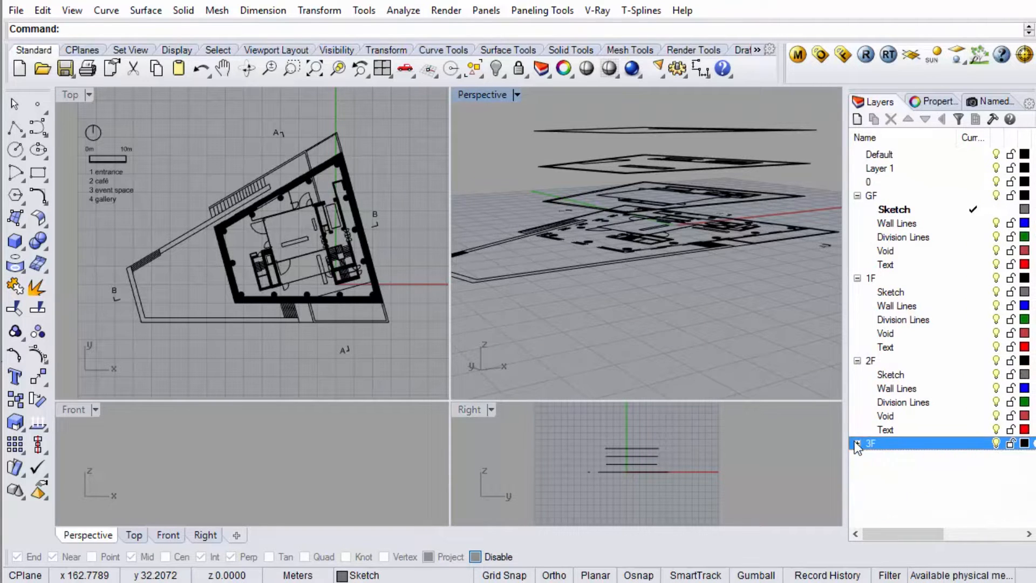
click(857, 361)
click(856, 278)
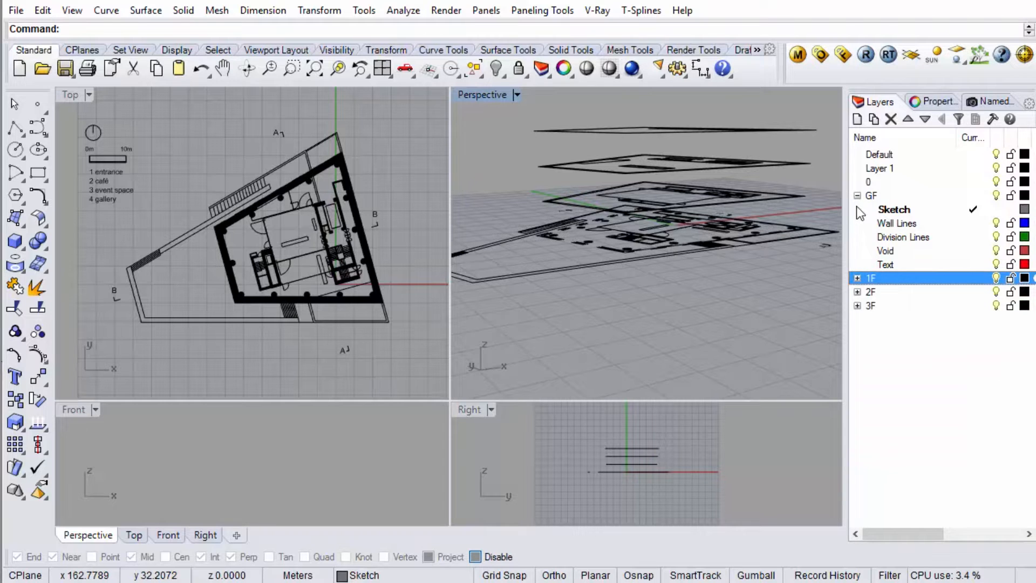
click(857, 208)
click(857, 195)
click(890, 311)
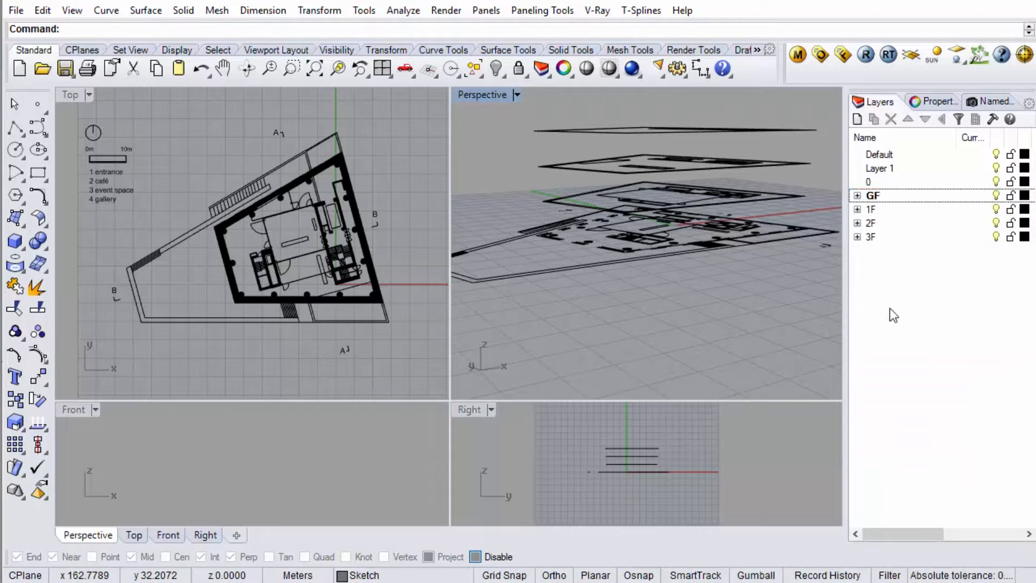
Step: Move the ground-floor linework, the lowest plan in the stack, onto the Sketch sublayer of GF
right_drag(616, 161, 632, 207)
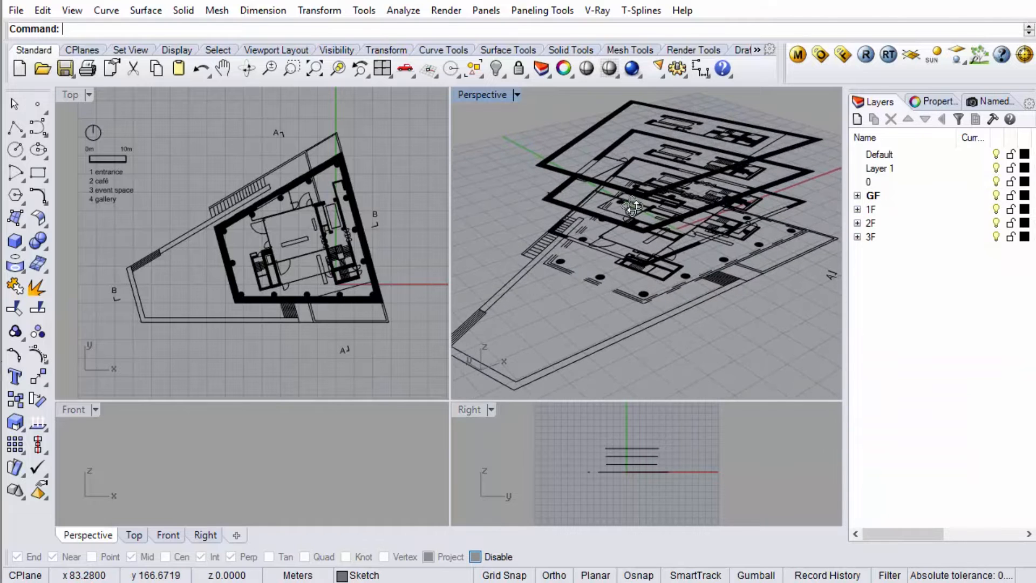
right_drag(758, 179, 729, 197)
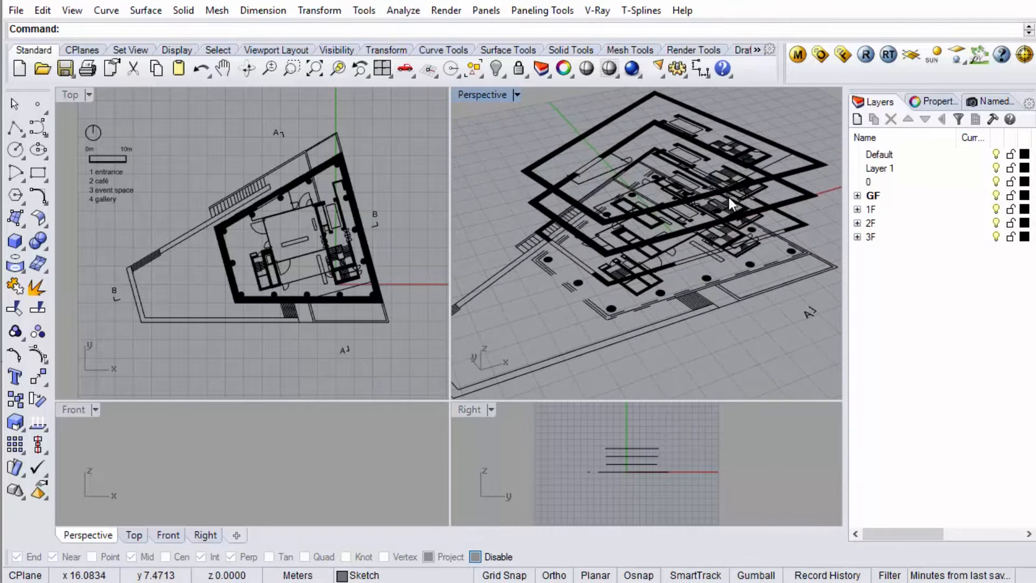
scroll(724, 244, down, 5)
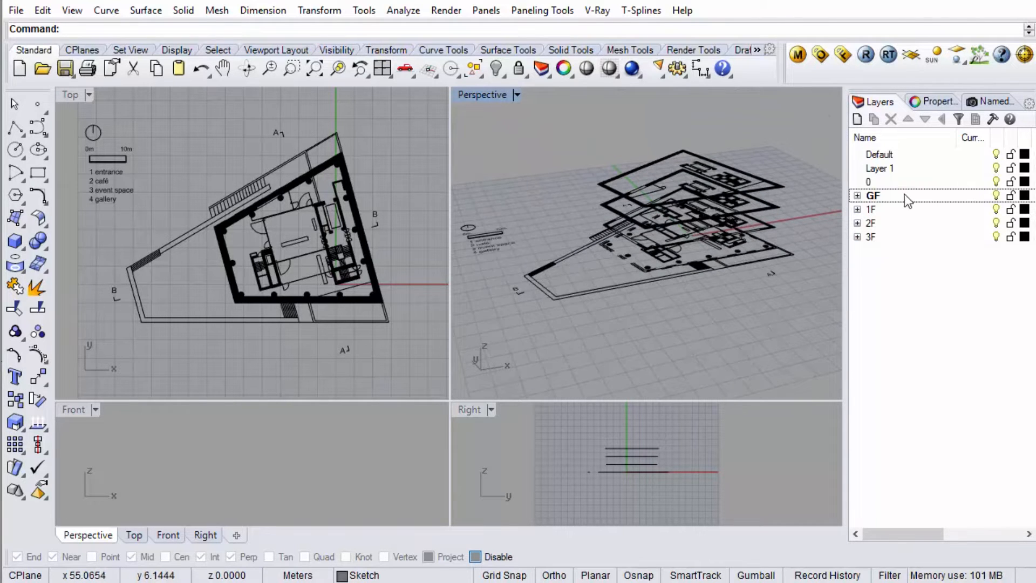
click(857, 195)
right_drag(734, 251, 736, 178)
click(694, 499)
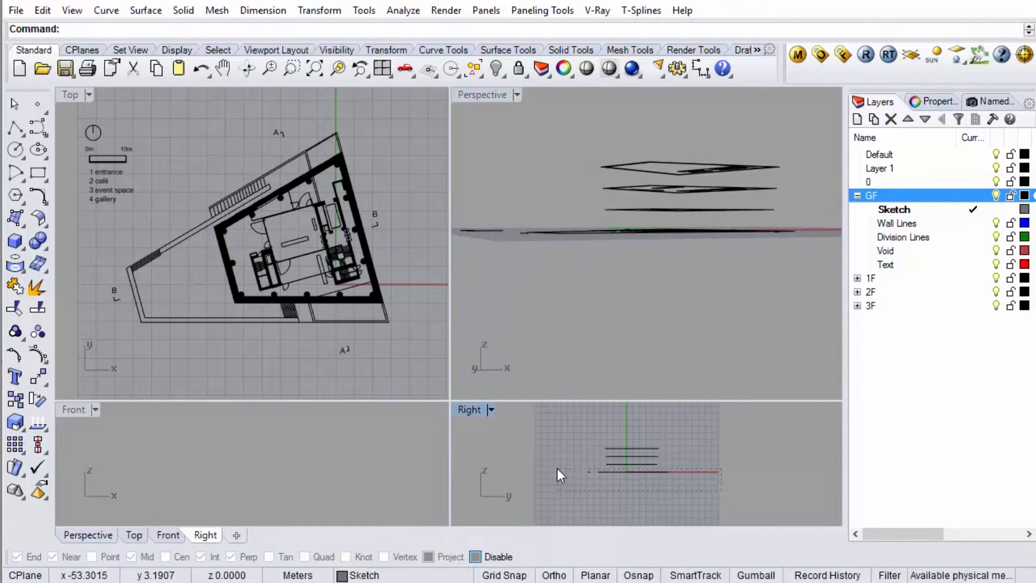
drag(557, 468, 558, 469)
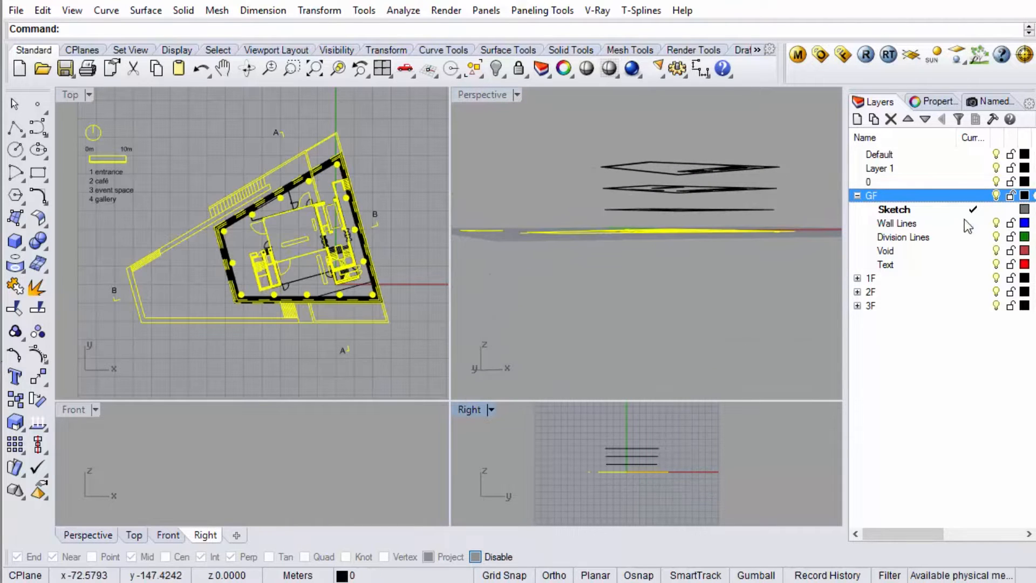
right_click(917, 211)
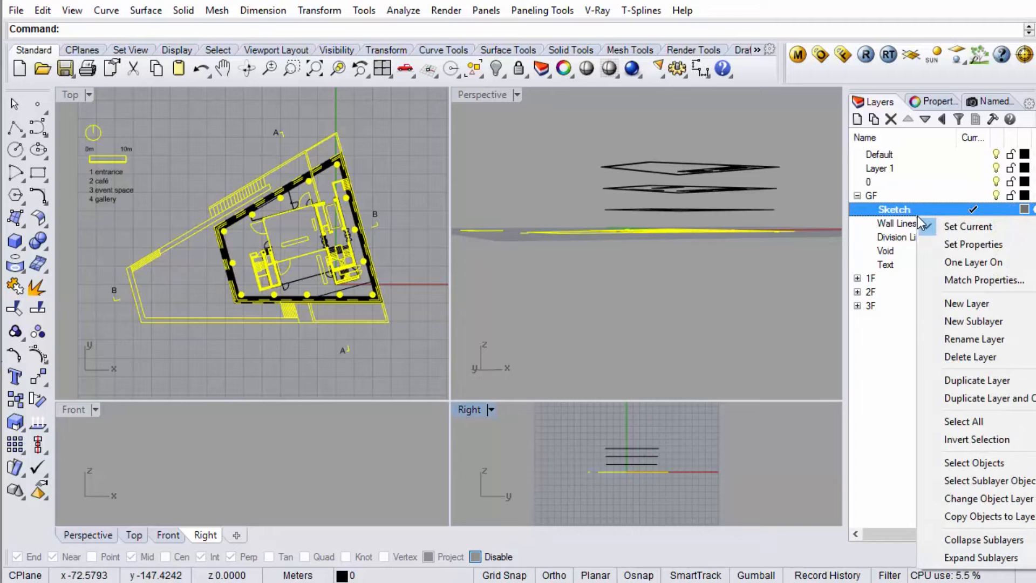
click(1010, 500)
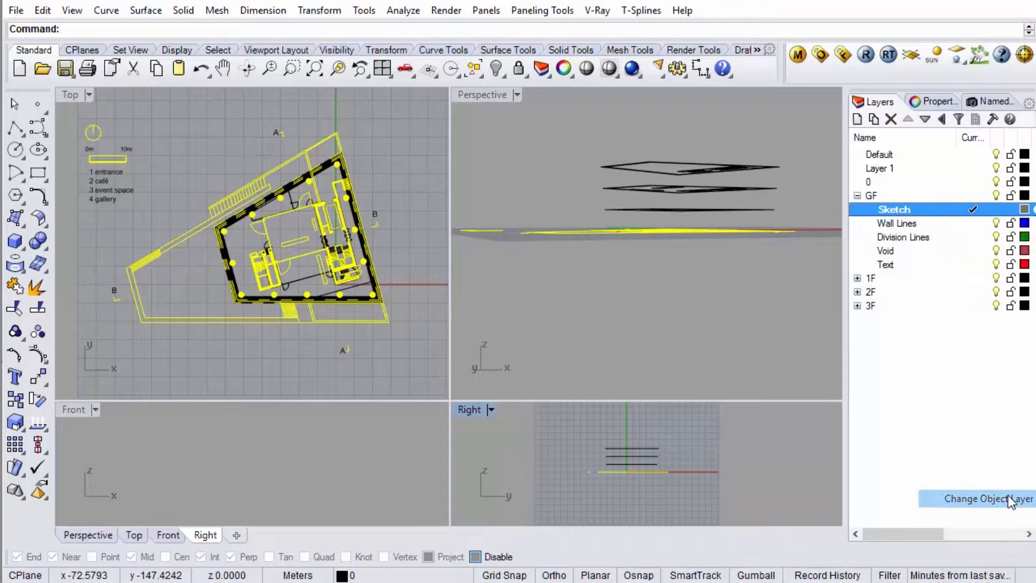
click(808, 306)
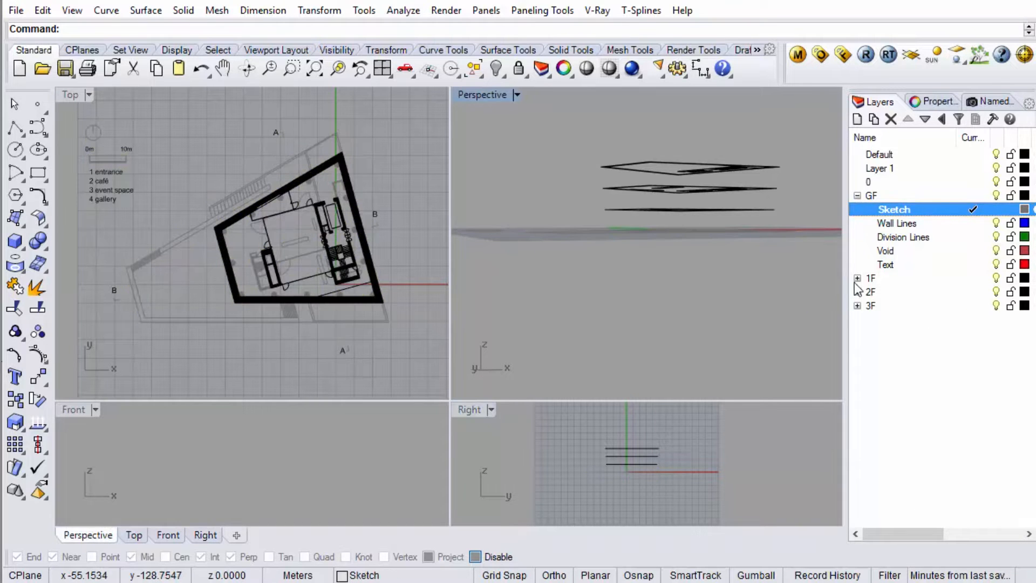
Step: Select only the first-floor plan, directly above the ground floor, and assign it to the Sketch sublayer of 1F
click(858, 278)
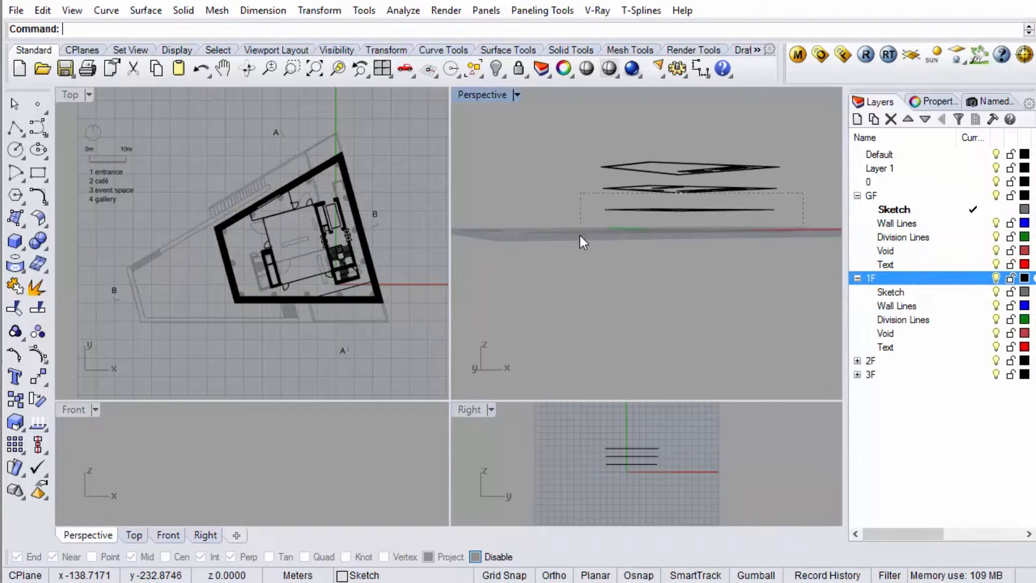
drag(580, 221, 580, 219)
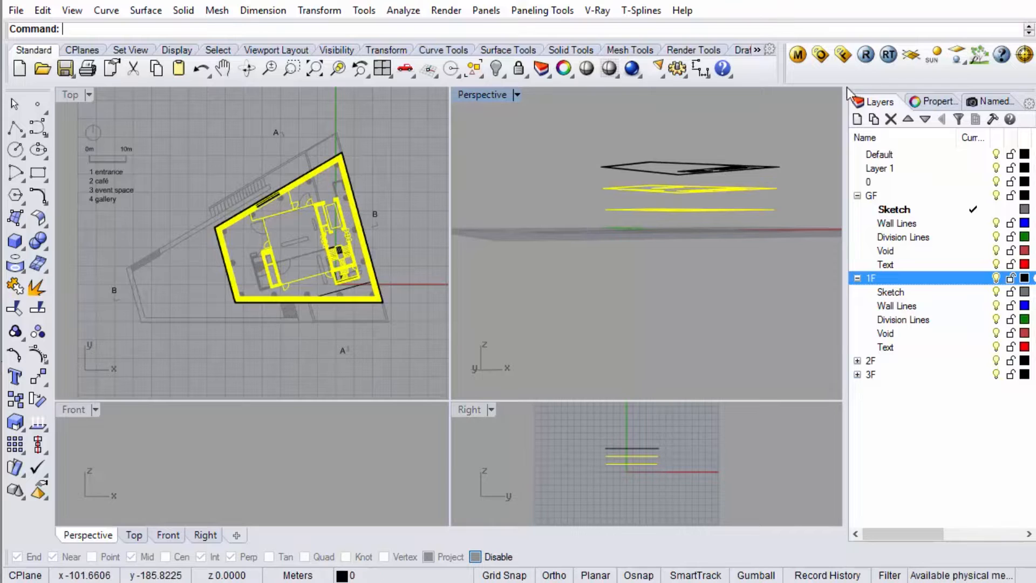
click(798, 197)
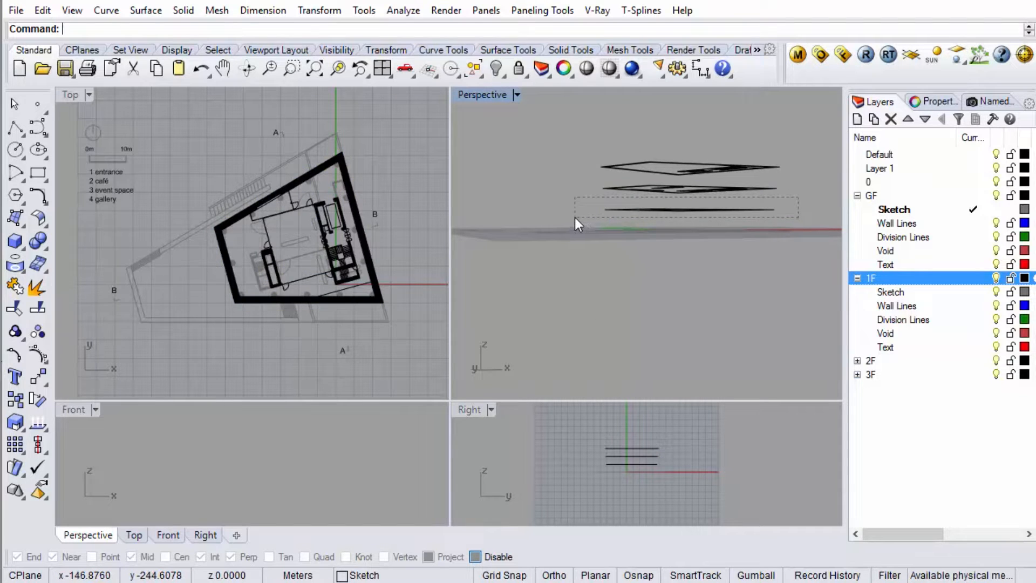
drag(575, 218, 805, 193)
click(907, 293)
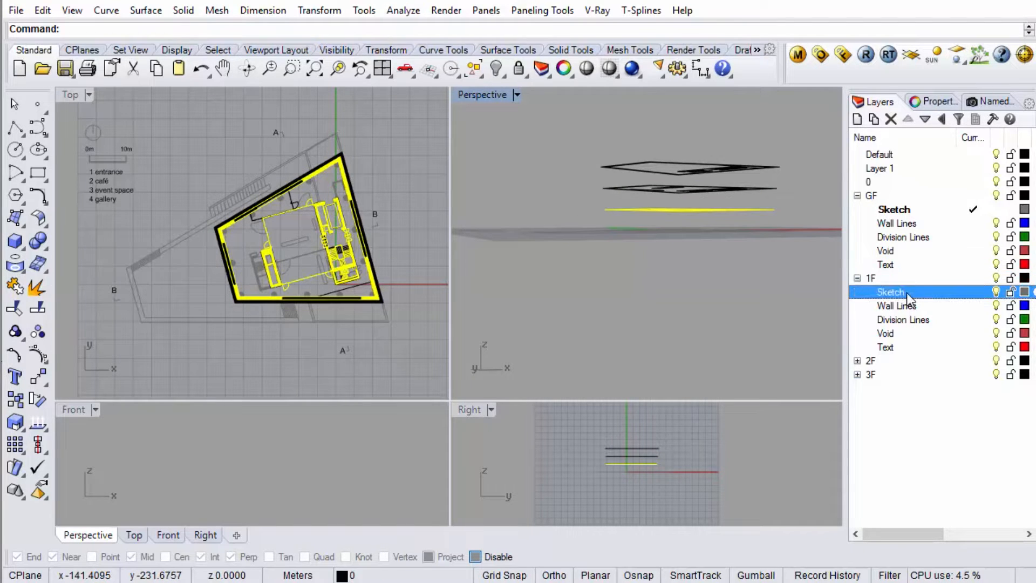
right_click(907, 292)
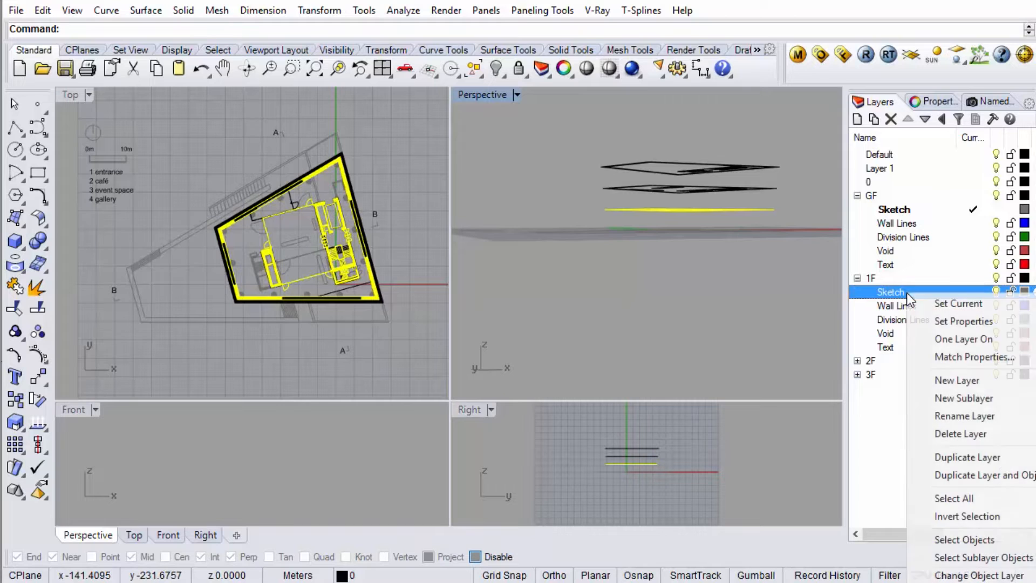
click(979, 575)
Step: Select the second-floor plan linework and change its layer to the Sketch sublayer of 2F
drag(796, 184, 715, 192)
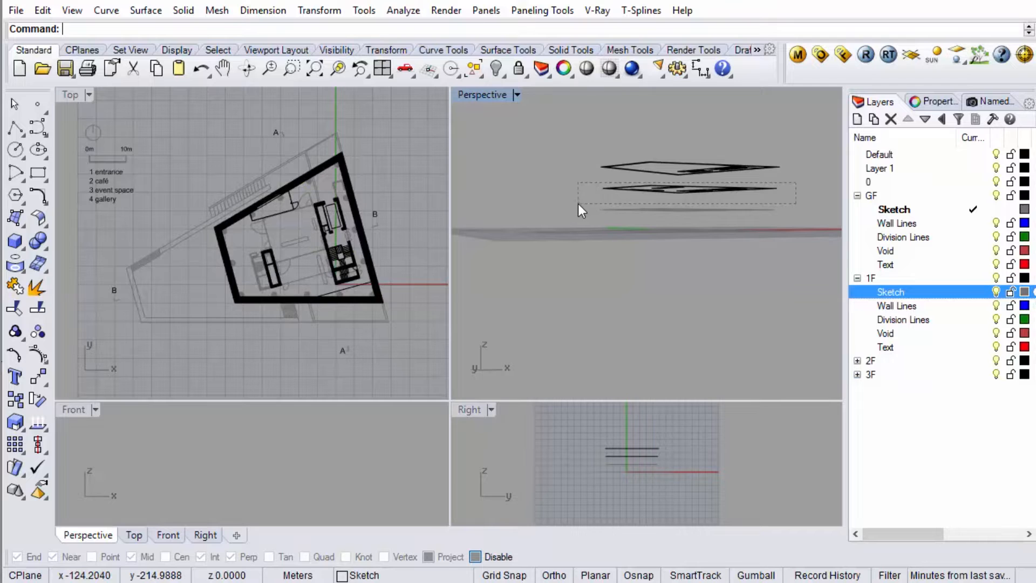
drag(578, 203, 578, 203)
click(857, 361)
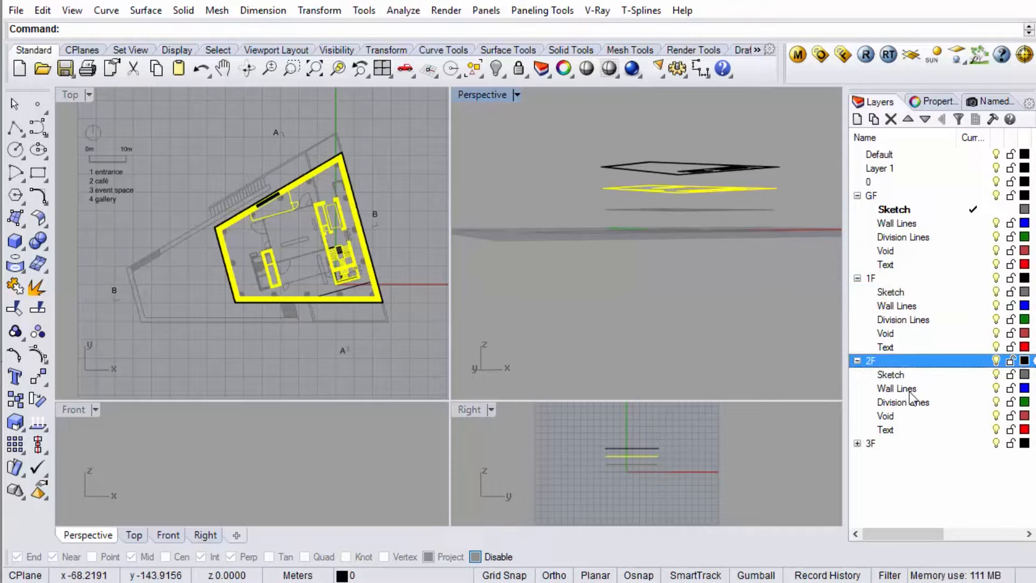
click(914, 374)
right_click(916, 376)
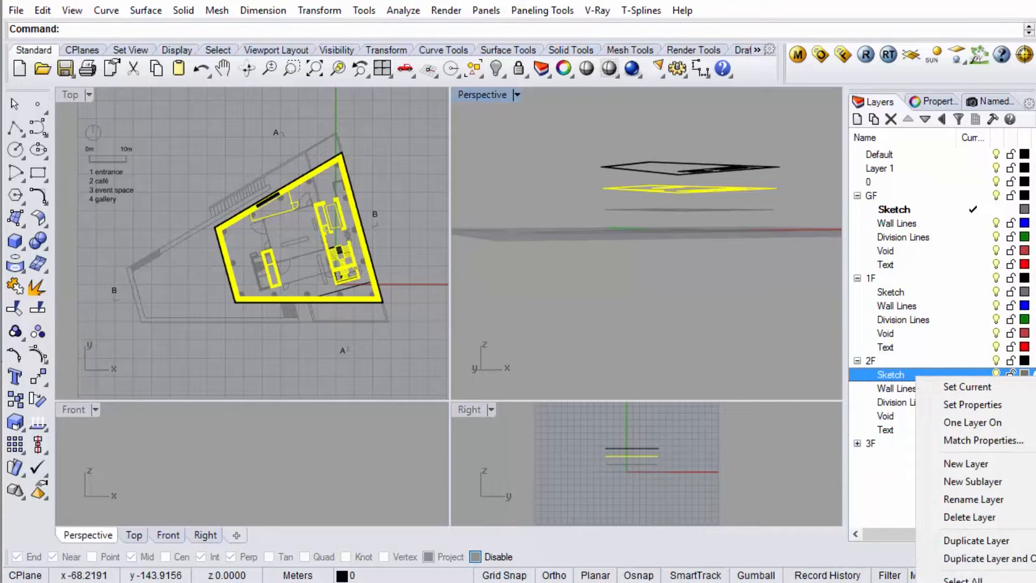
click(977, 581)
Step: Assign the topmost floor plan's linework to the Sketch sublayer of 3F
click(788, 136)
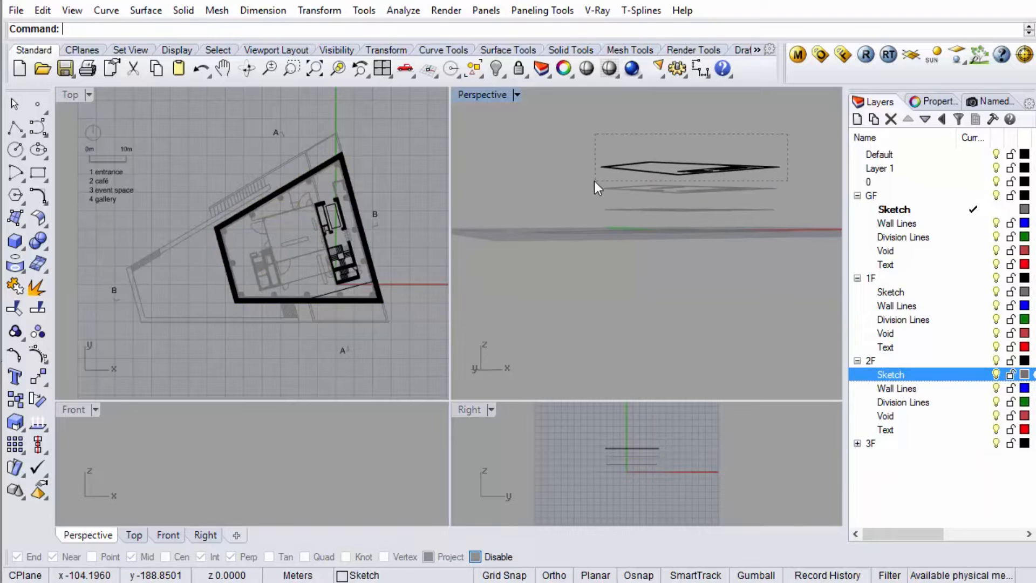
drag(587, 174, 580, 183)
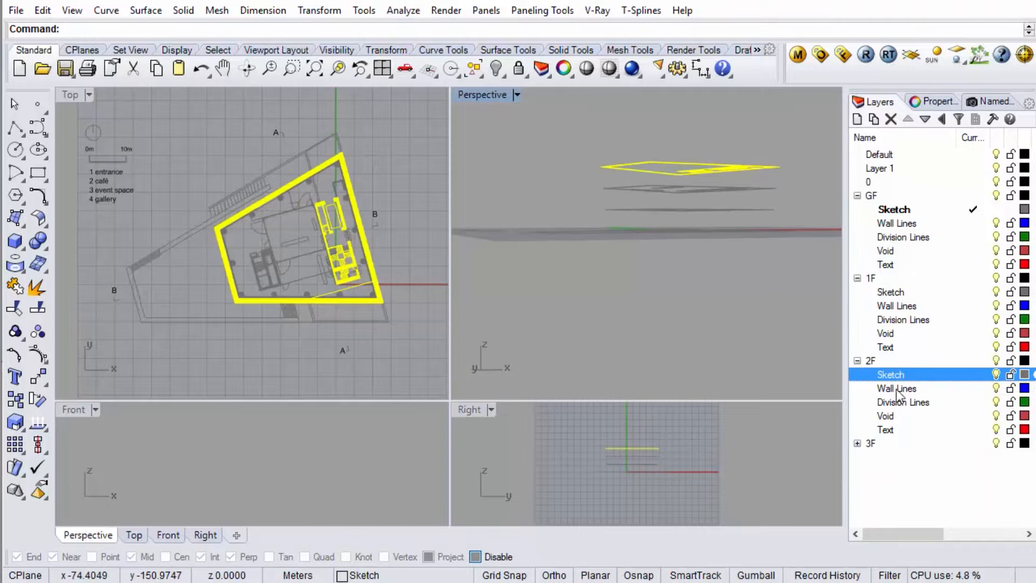
click(857, 443)
click(900, 458)
right_click(900, 458)
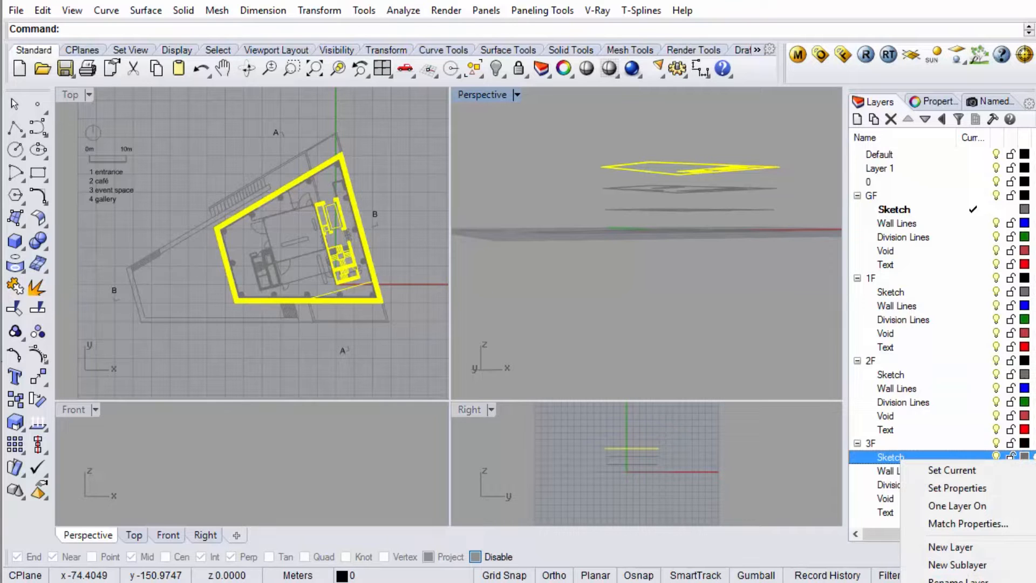
click(971, 581)
click(757, 197)
right_drag(753, 169, 726, 234)
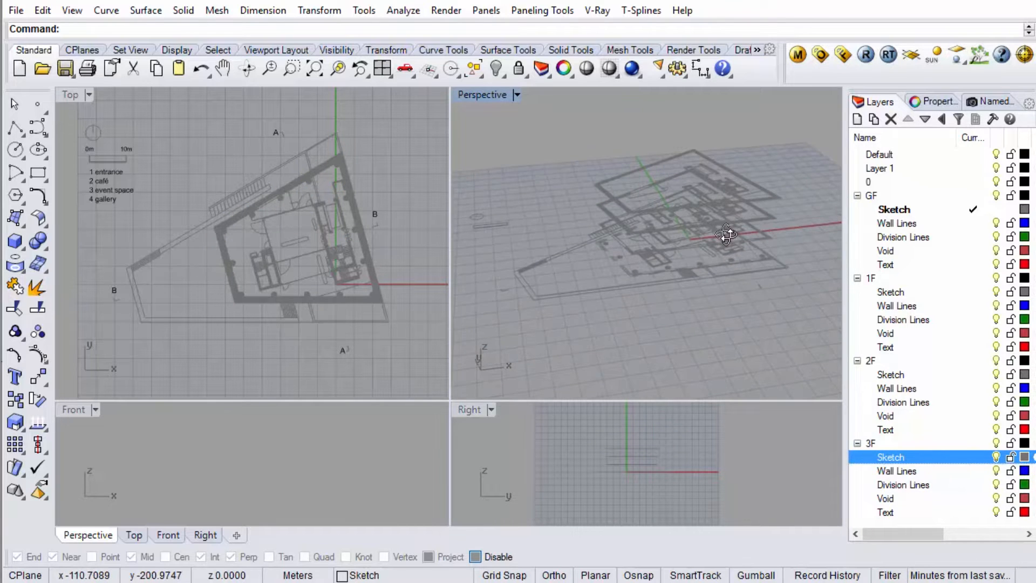
Step: Collapse and turn off the 3F, 2F and 1F layers so only the ground floor stays displayed
click(857, 443)
click(877, 443)
click(996, 443)
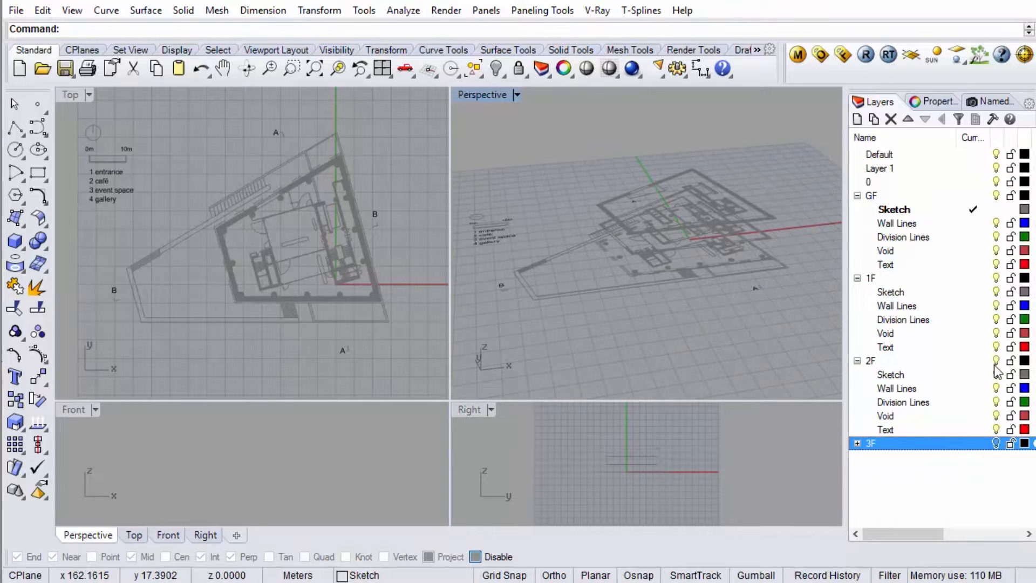
click(857, 361)
click(871, 360)
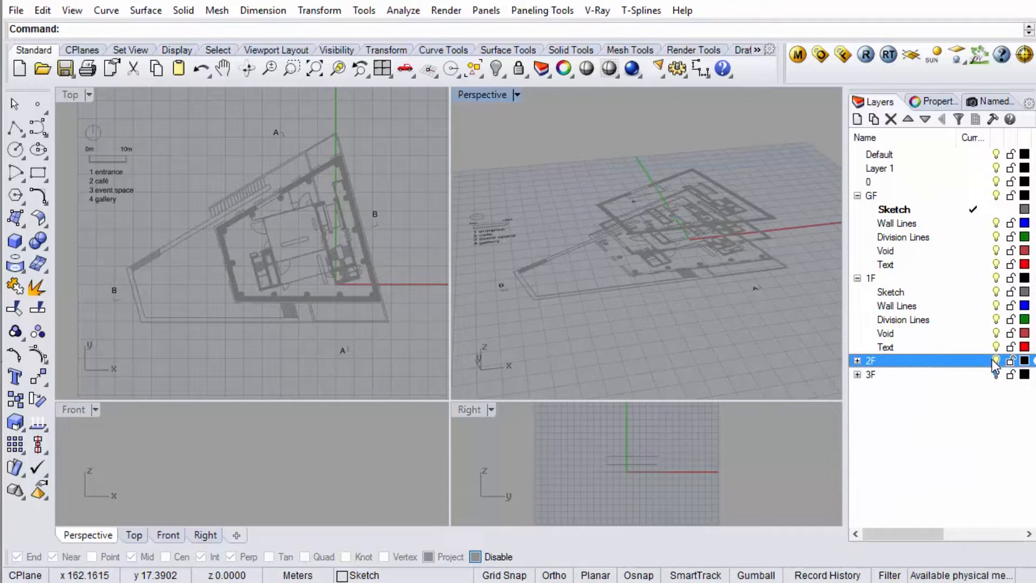
click(996, 361)
click(857, 278)
click(870, 278)
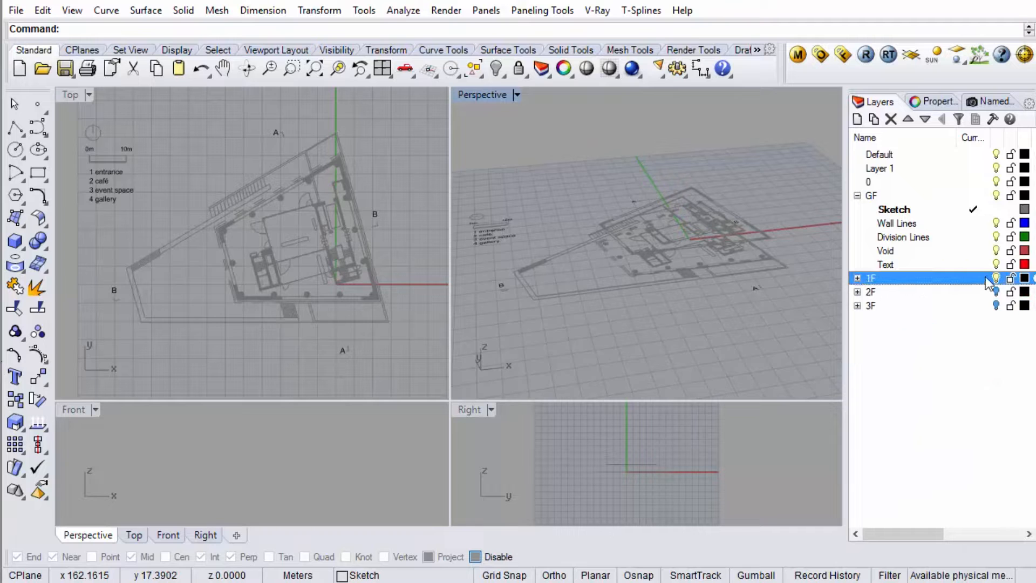
click(996, 278)
Step: Select everything still displayed, including the plan's text annotations, and move it onto the Sketch sublayer of GF
right_drag(688, 187, 669, 302)
scroll(389, 171, down, 6)
drag(422, 128, 189, 325)
right_click(910, 212)
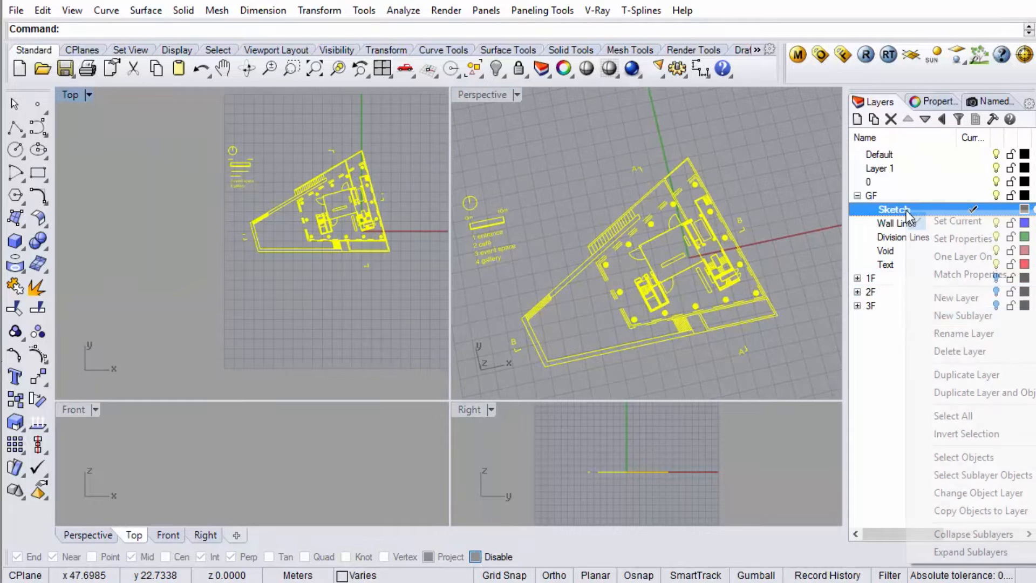
click(957, 492)
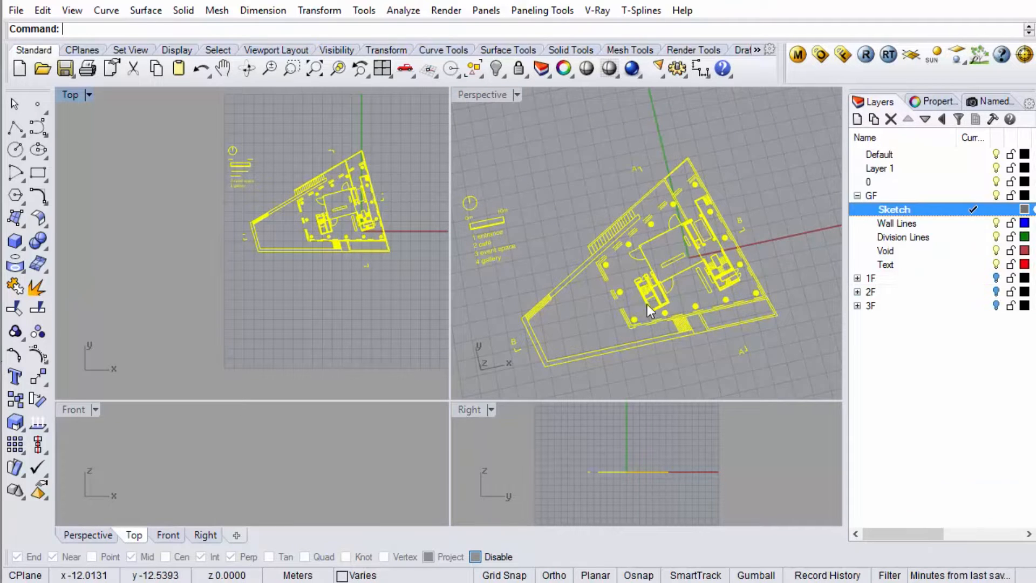
click(348, 324)
Step: Examine the ground-floor plan and its angled core walls in the Top view
scroll(370, 161, up, 6)
scroll(239, 207, down, 2)
scroll(246, 197, up, 3)
mouse_move(333, 209)
right_down()
mouse_move(310, 187)
mouse_move(319, 201)
right_up()
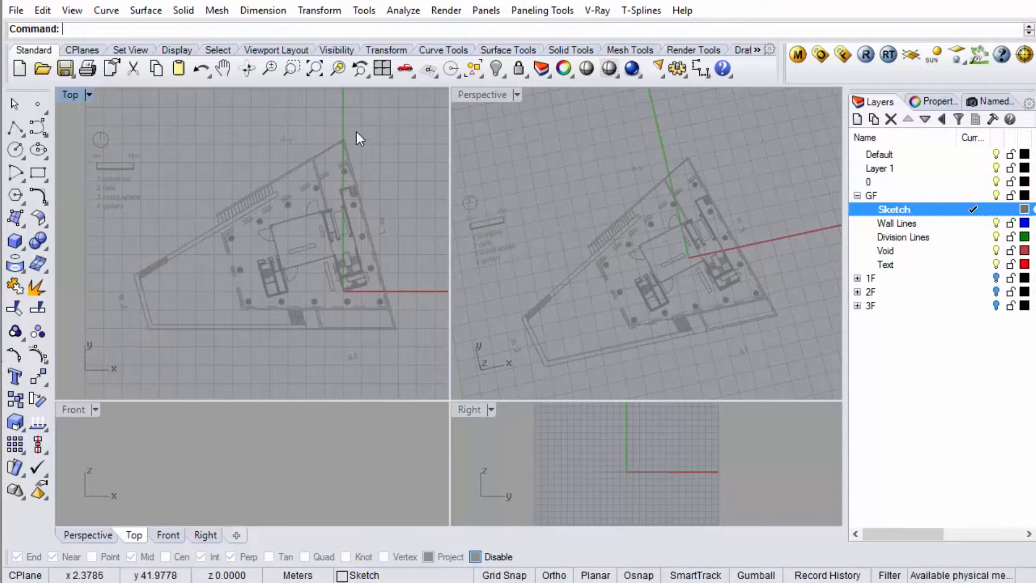
scroll(352, 218, up, 2)
scroll(345, 232, down, 2)
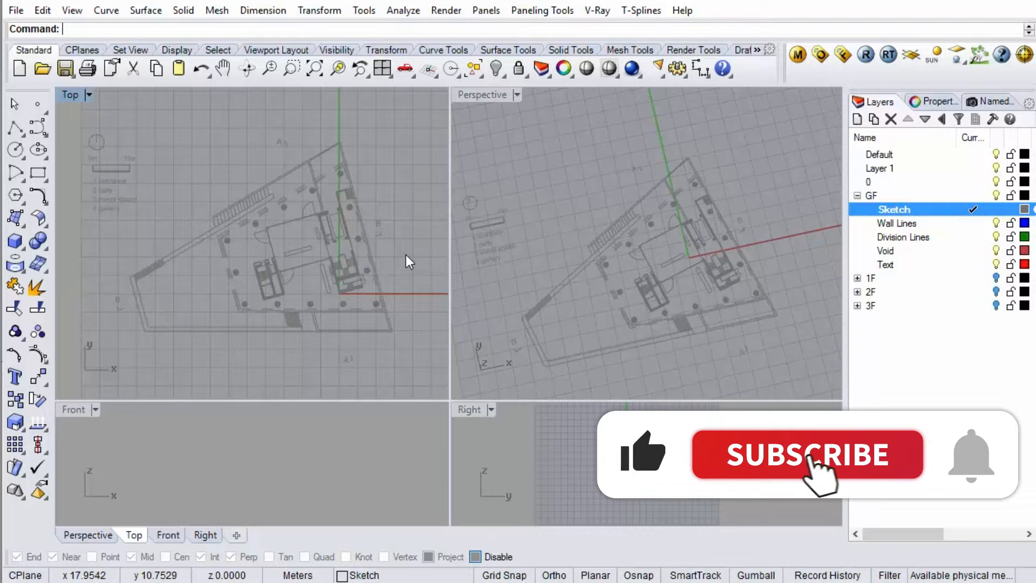
scroll(397, 268, up, 4)
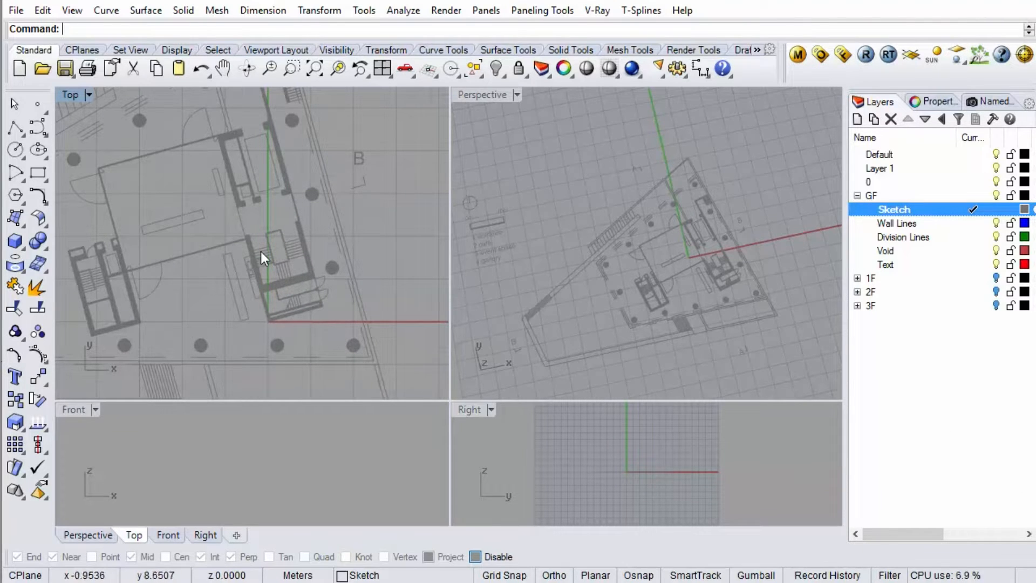
scroll(269, 307, down, 5)
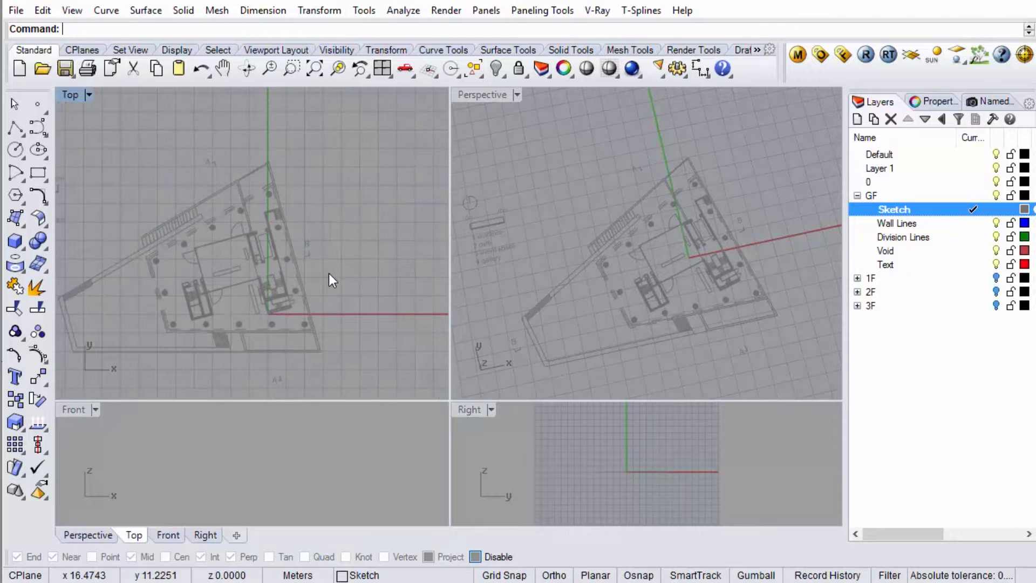
scroll(297, 202, up, 2)
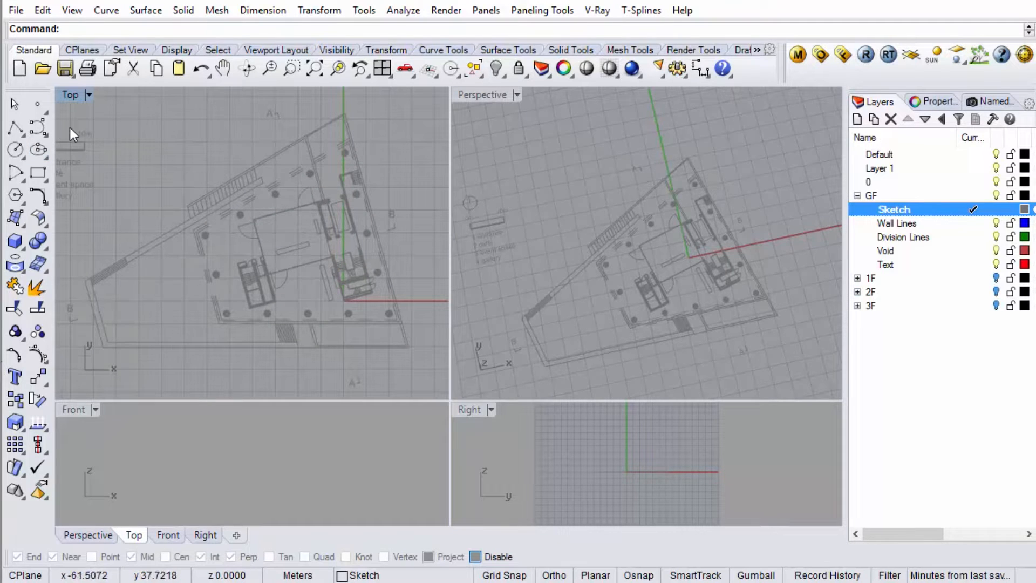
Step: Start rotating the Top view's construction plane about a vertical axis through the lower corner of the angled core
click(74, 94)
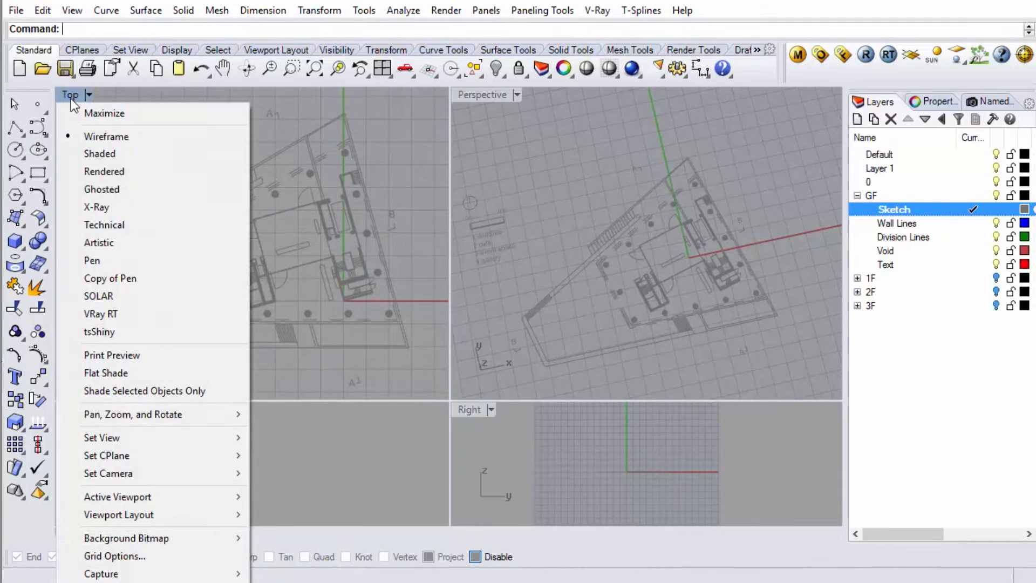
mouse_move(188, 454)
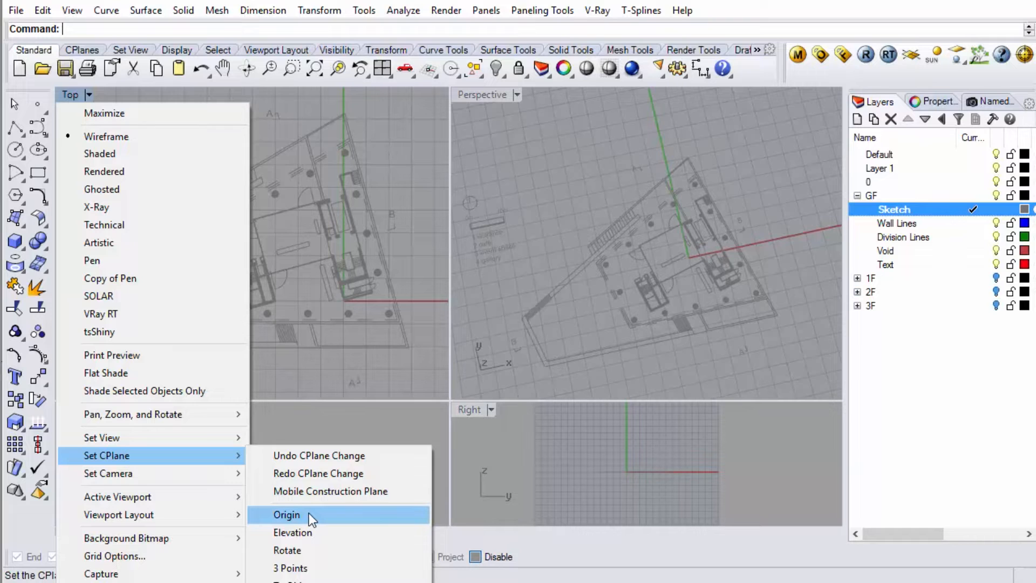
click(317, 548)
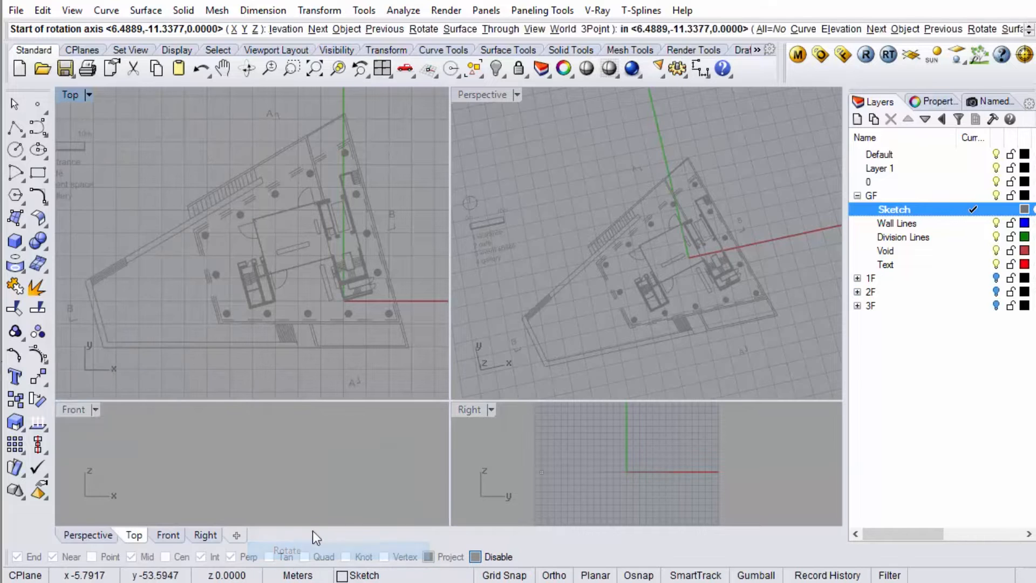
scroll(393, 344, up, 2)
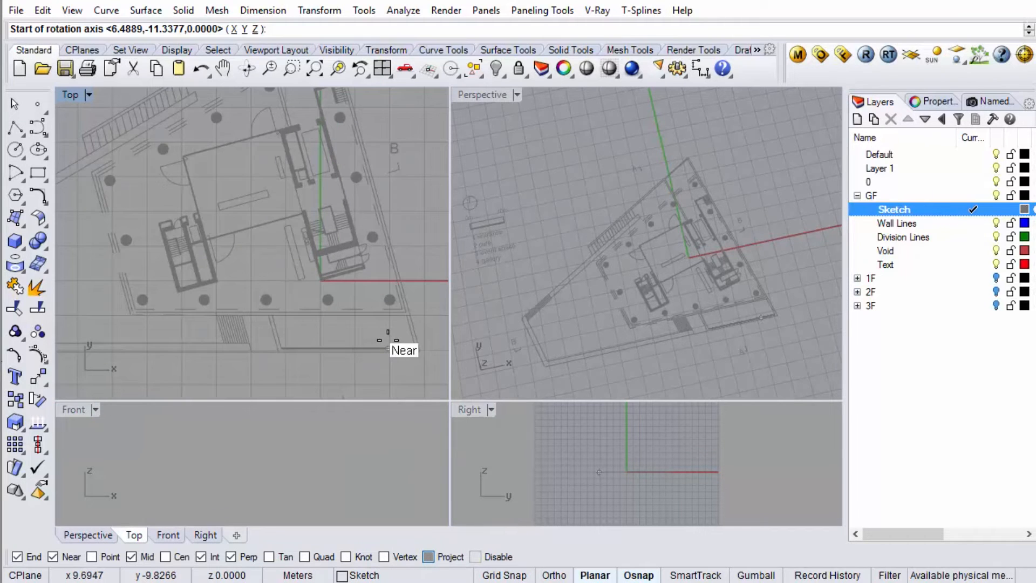
scroll(331, 278, up, 3)
click(292, 375)
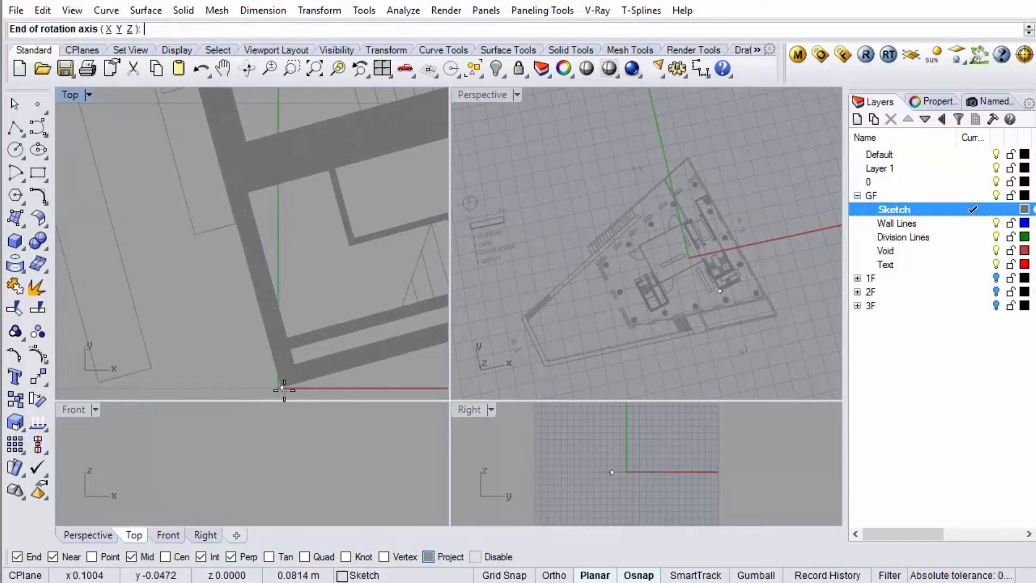
scroll(292, 371, down, 2)
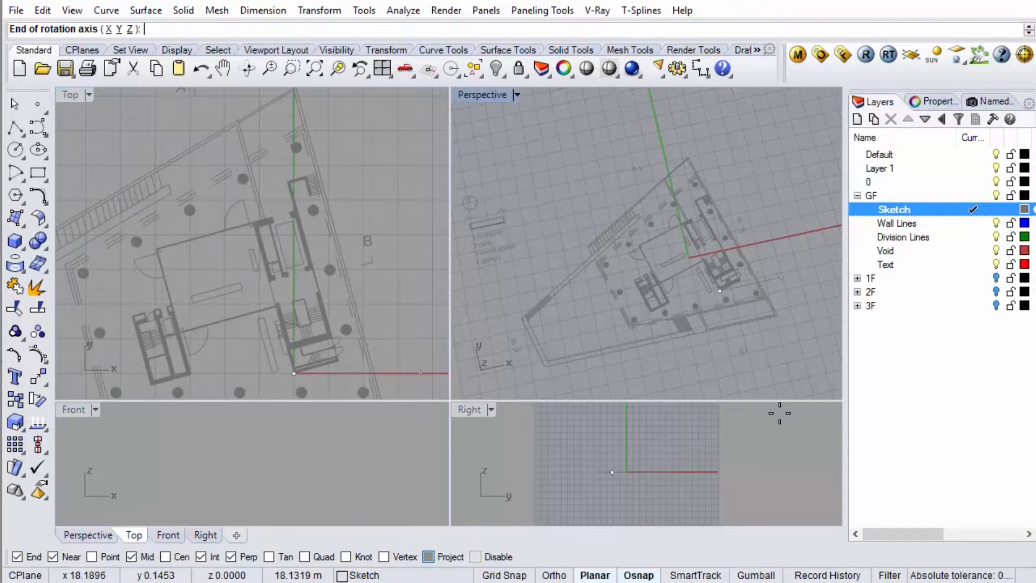
key(shift)
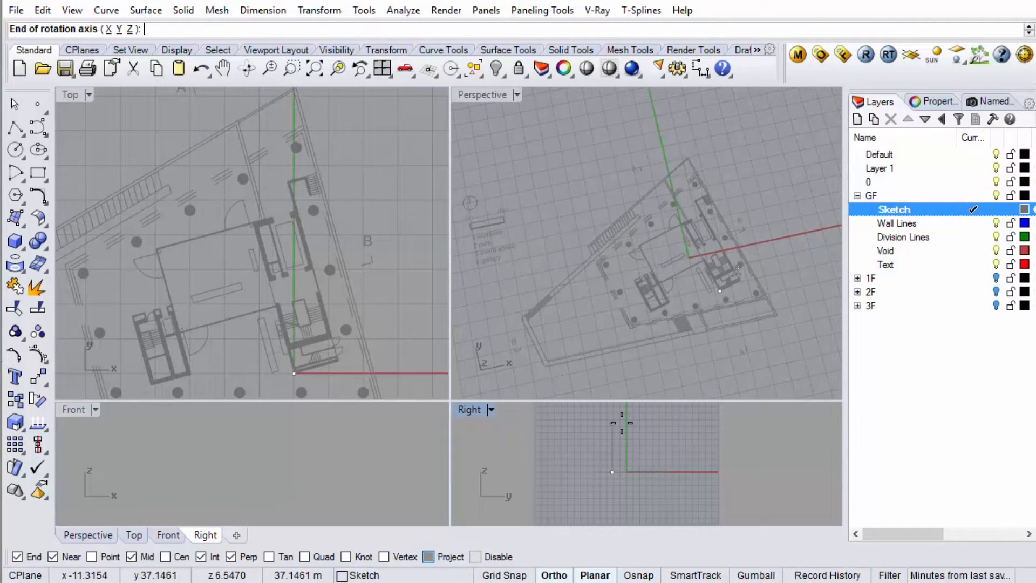
click(631, 421)
Step: Complete the construction plane rotation by swinging the y-axis direction onto the upper end corner of the core's angled wall
scroll(311, 219, down, 2)
click(342, 99)
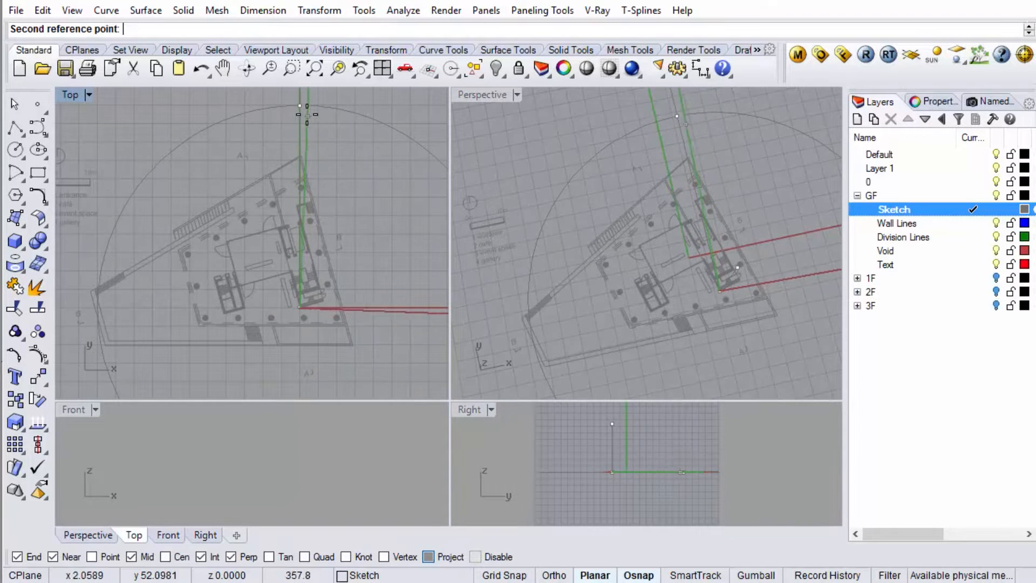
scroll(291, 249, up, 3)
scroll(262, 131, up, 4)
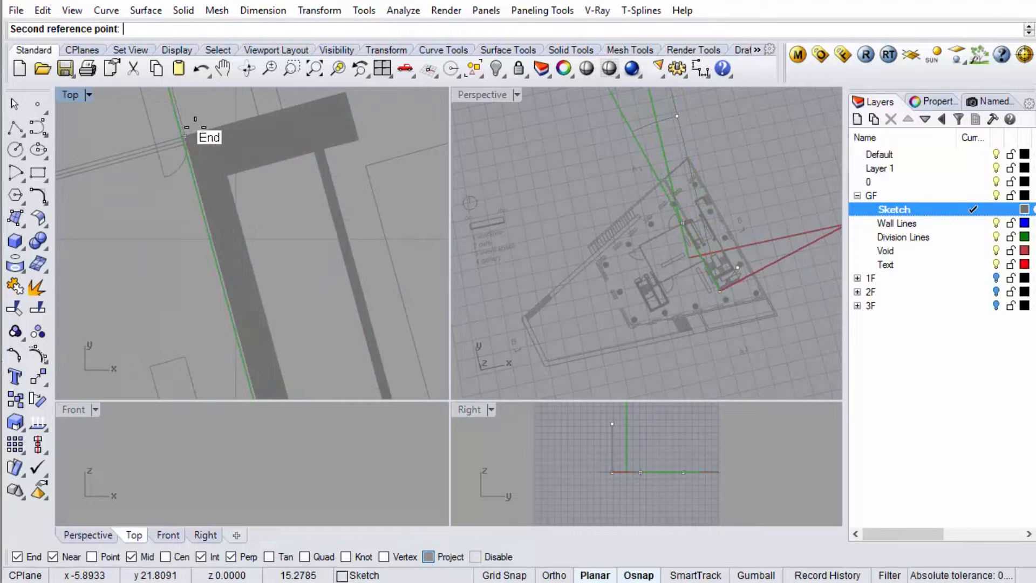
scroll(188, 130, up, 3)
click(152, 172)
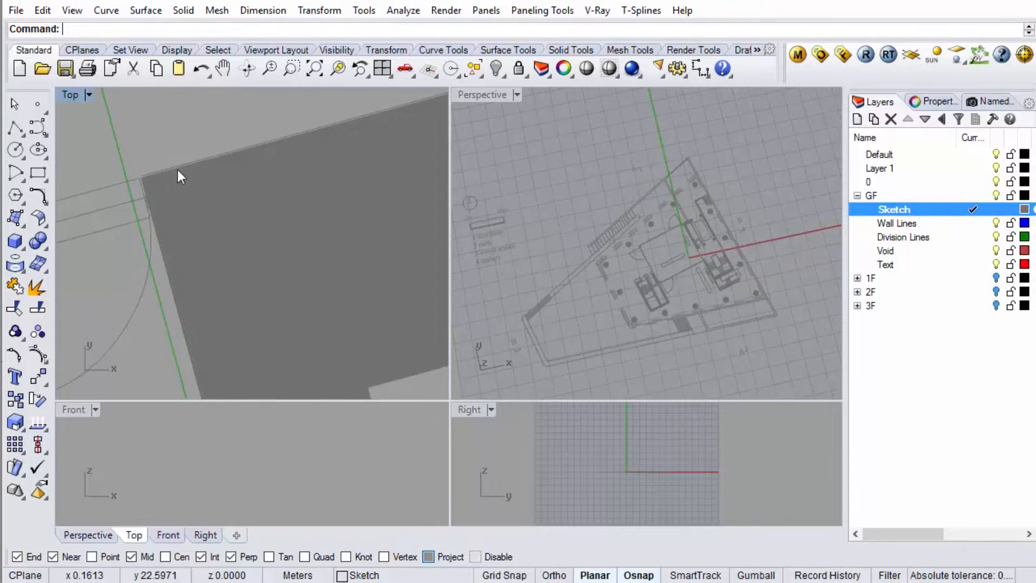
scroll(182, 169, down, 8)
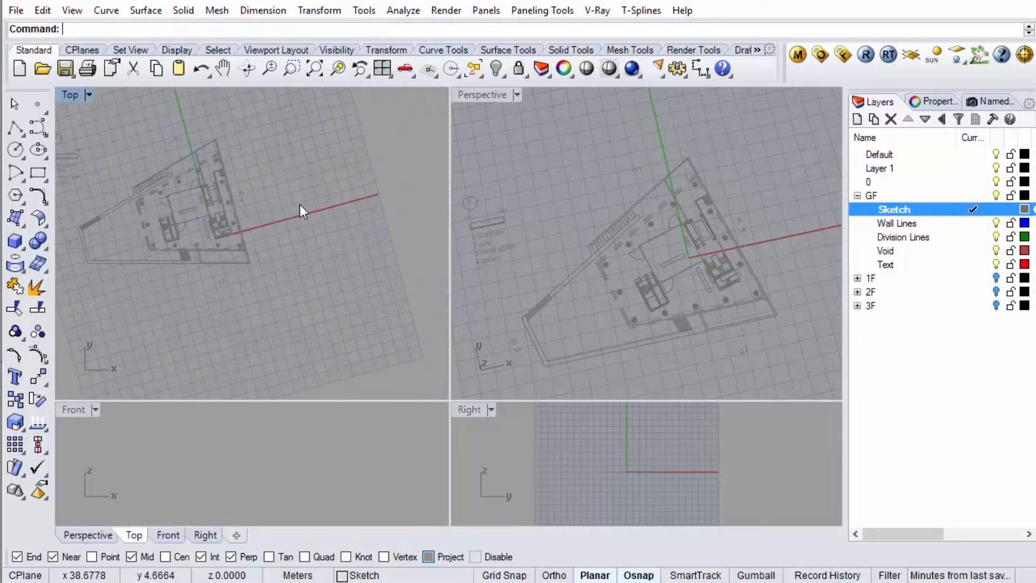
scroll(169, 201, up, 3)
right_drag(331, 157, 400, 188)
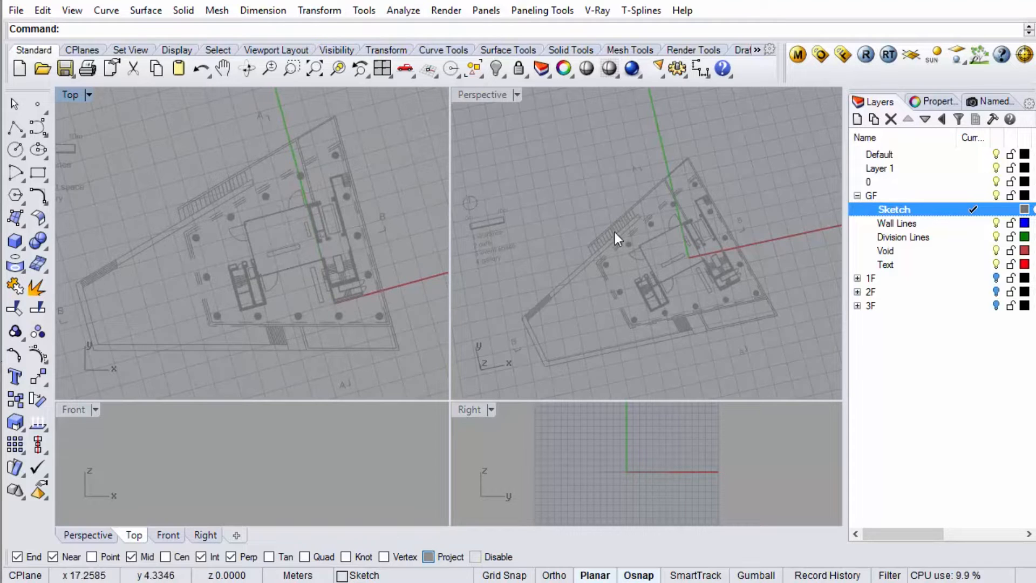
Step: Collapse the GF layer's sublayers
click(857, 195)
click(872, 197)
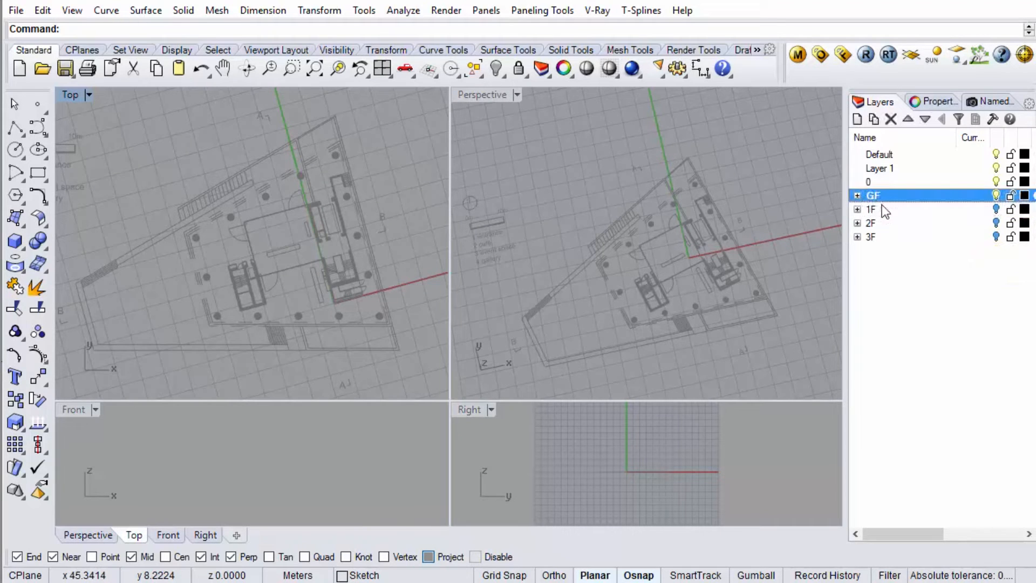
click(881, 211)
click(880, 223)
click(882, 236)
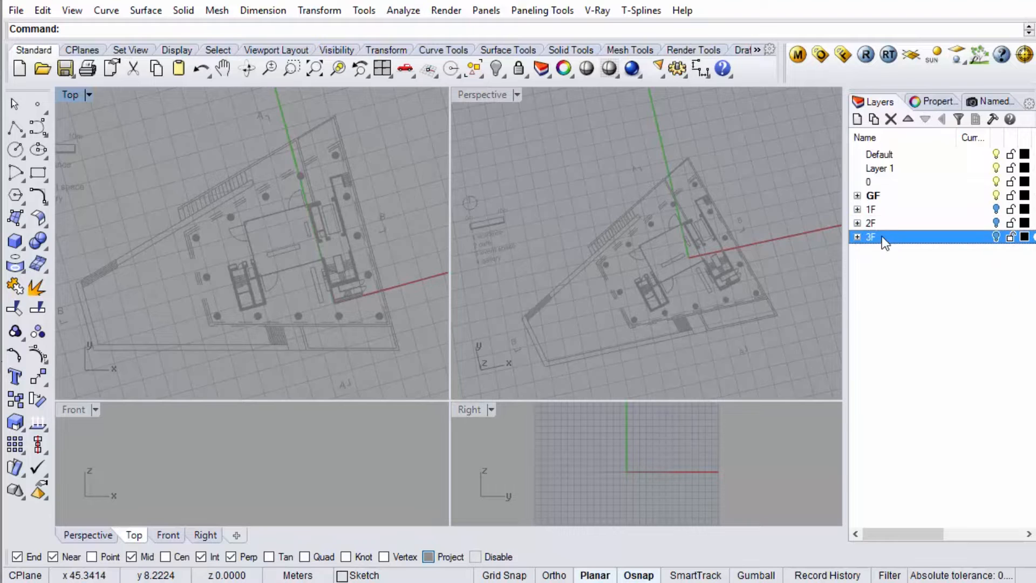
click(895, 195)
click(888, 212)
click(886, 223)
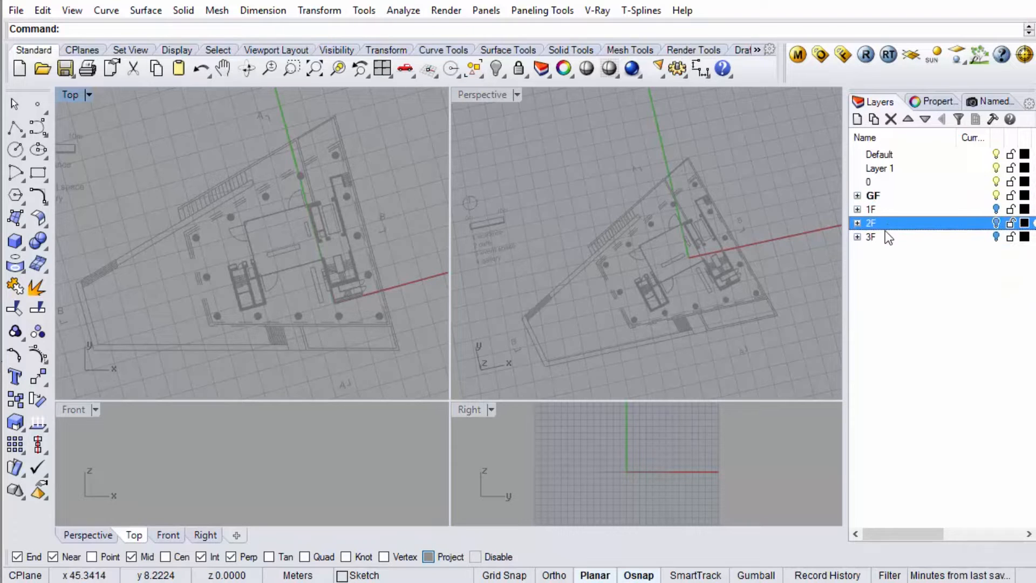
click(886, 238)
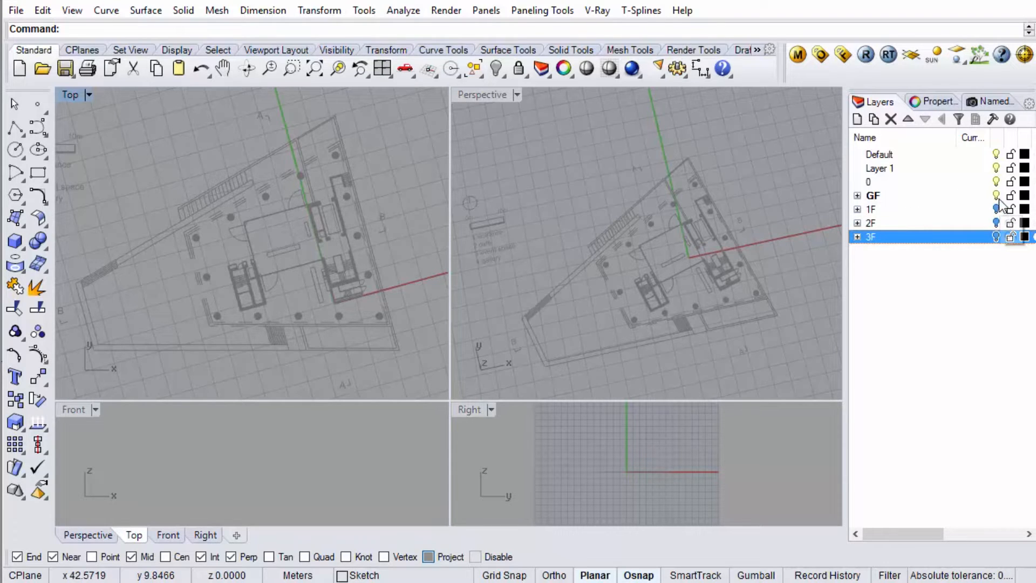
Step: Make 1F the current layer and turn off GF so only the first-floor plan is displayed
double_click(907, 210)
click(996, 196)
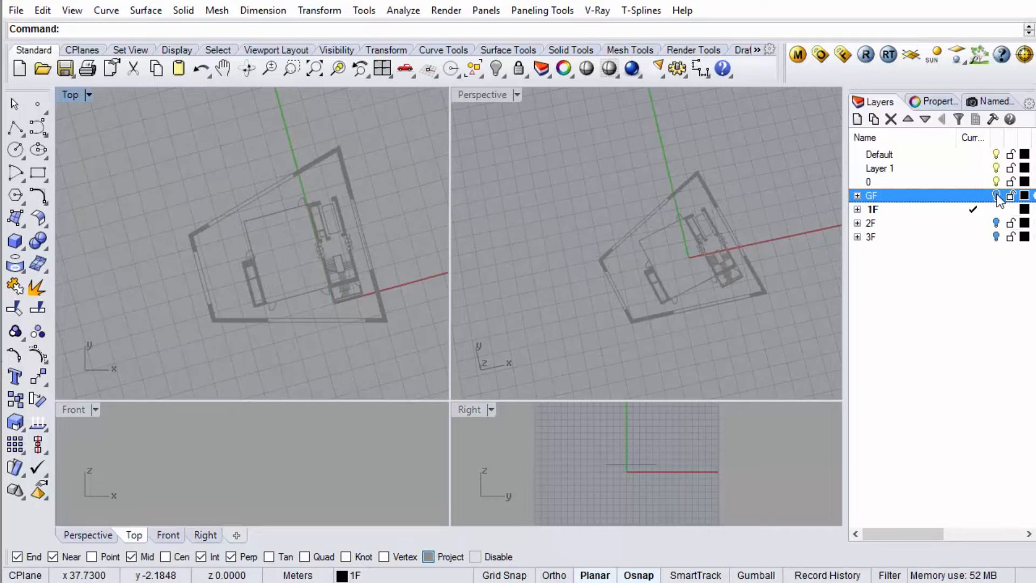
right_drag(763, 231, 726, 216)
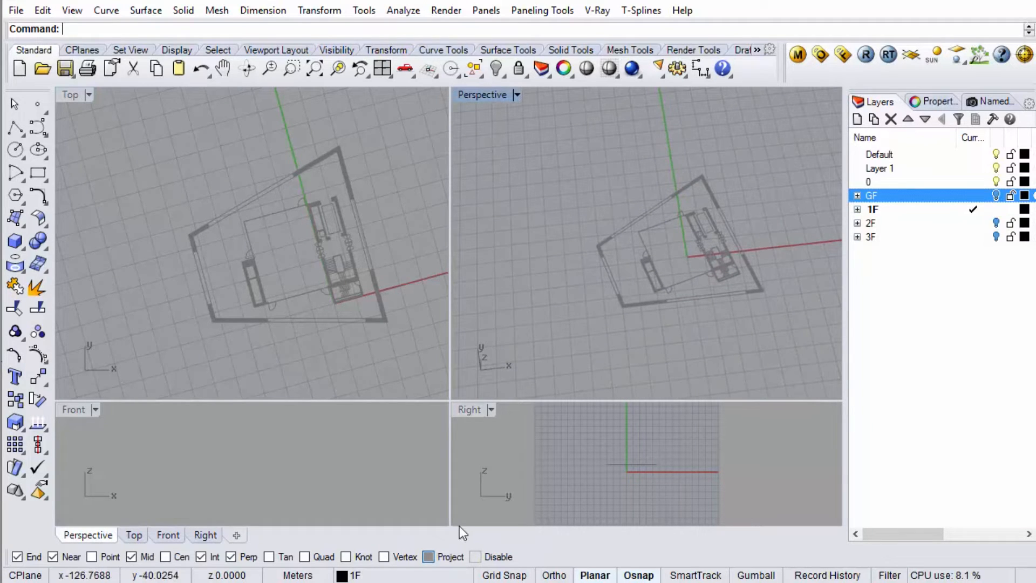
Step: Draw an open test polyline across the first-floor plan in the Top view, with mostly orthogonal segments following the rotated construction plane
click(15, 127)
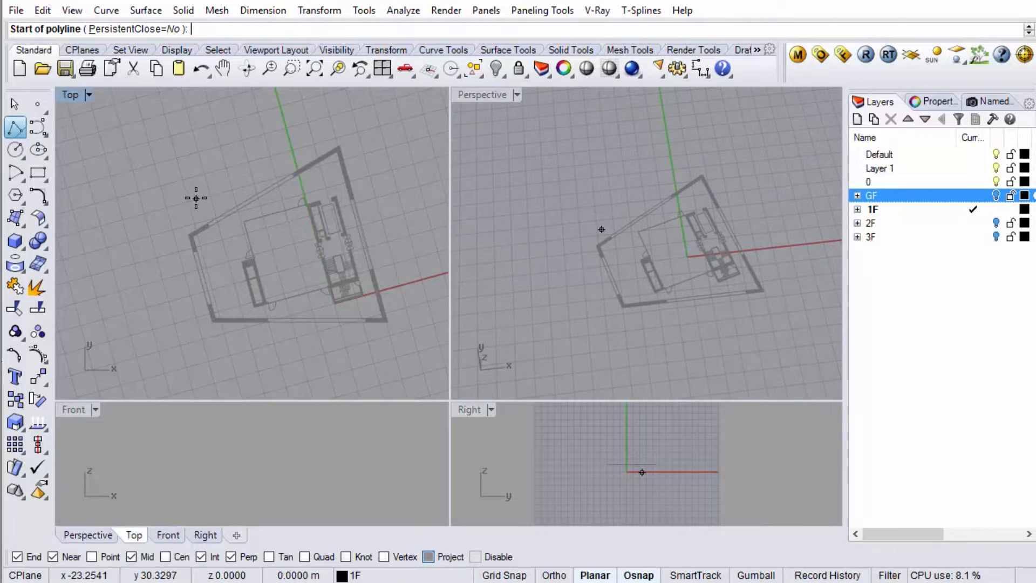
scroll(216, 178, down, 2)
click(223, 148)
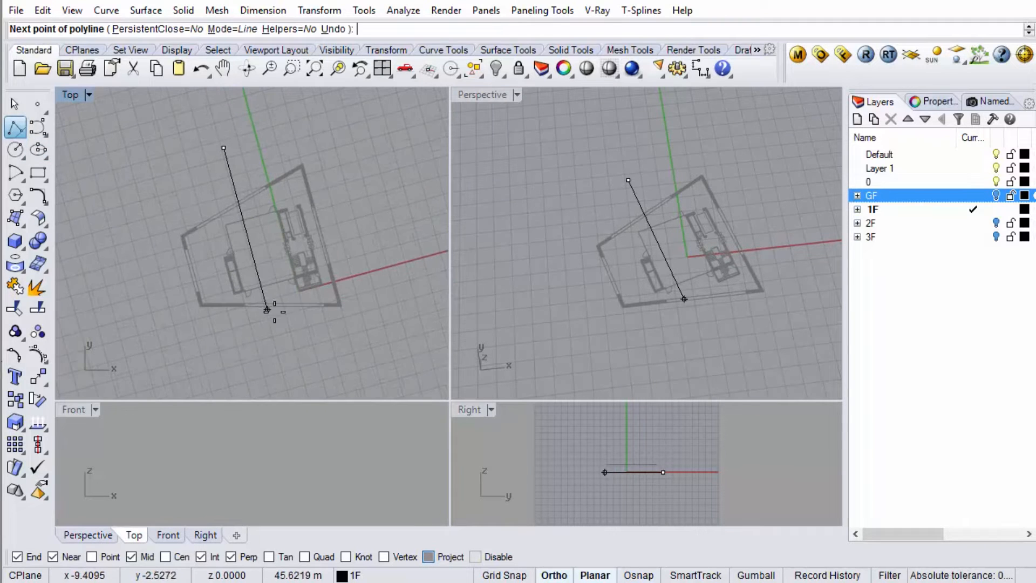
click(284, 373)
click(399, 341)
click(366, 217)
shift+click(135, 300)
click(147, 245)
shift+click(329, 150)
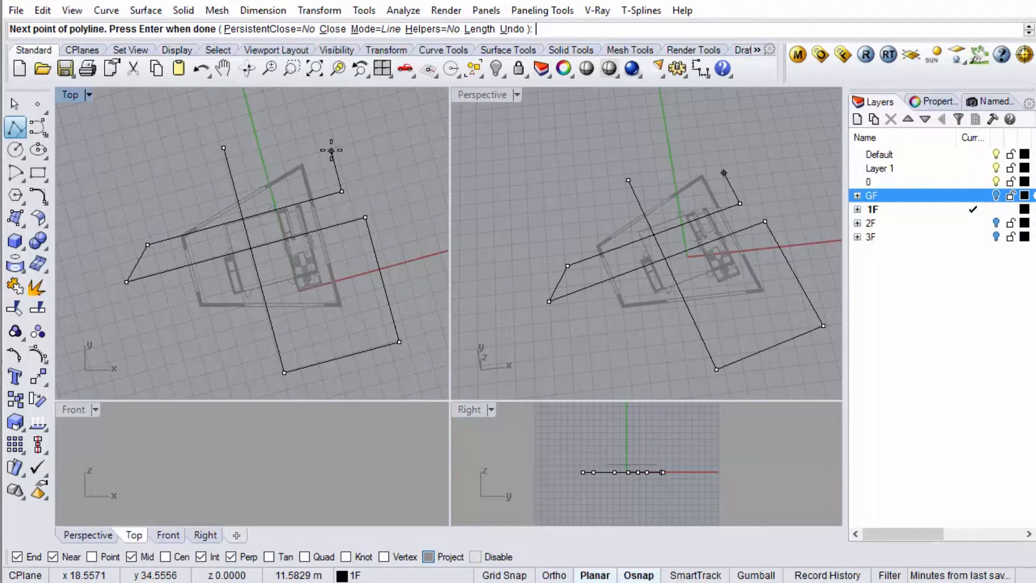
key(Return)
Step: Compare the test polyline's height with the first-floor plan in the Perspective view and delete the polyline
right_drag(594, 190, 740, 223)
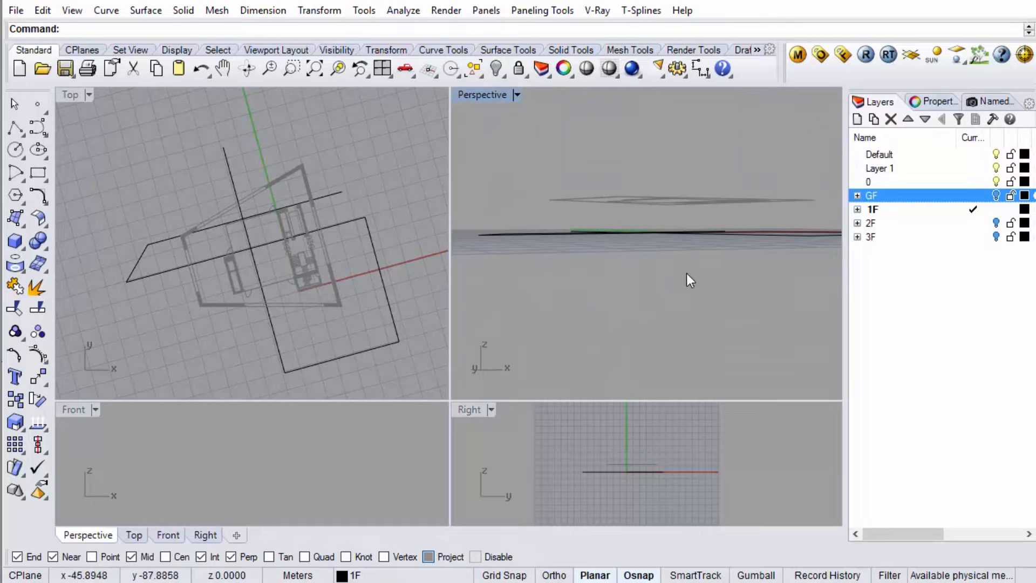
right_drag(686, 273, 729, 283)
drag(594, 250, 594, 248)
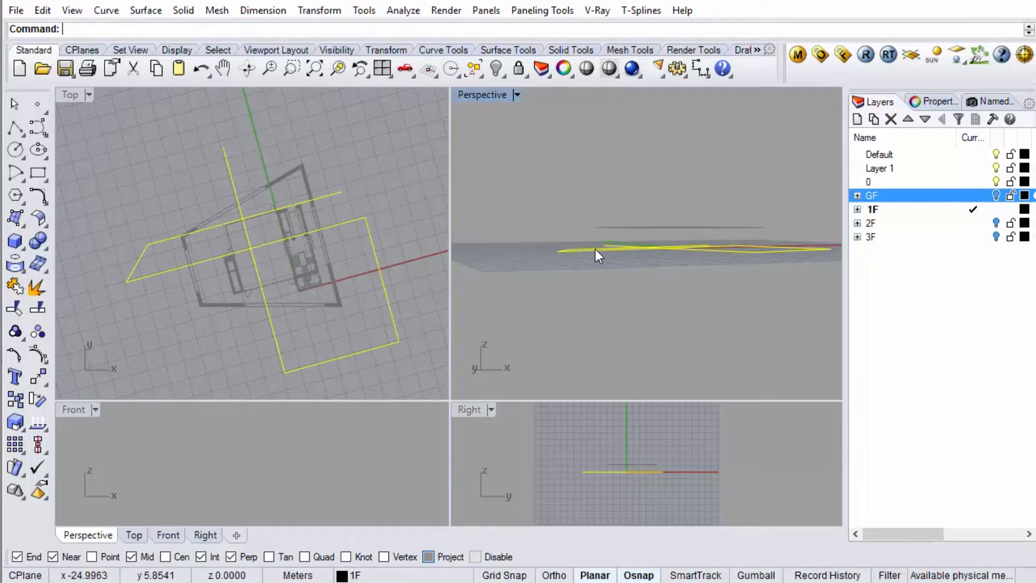
key(Delete)
right_drag(693, 162, 596, 299)
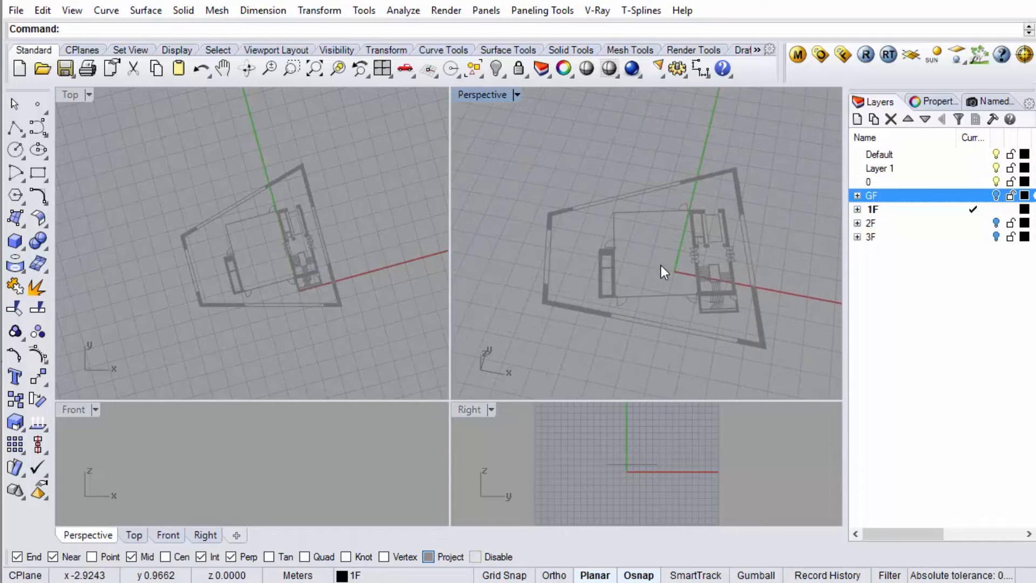
scroll(665, 255, up, 3)
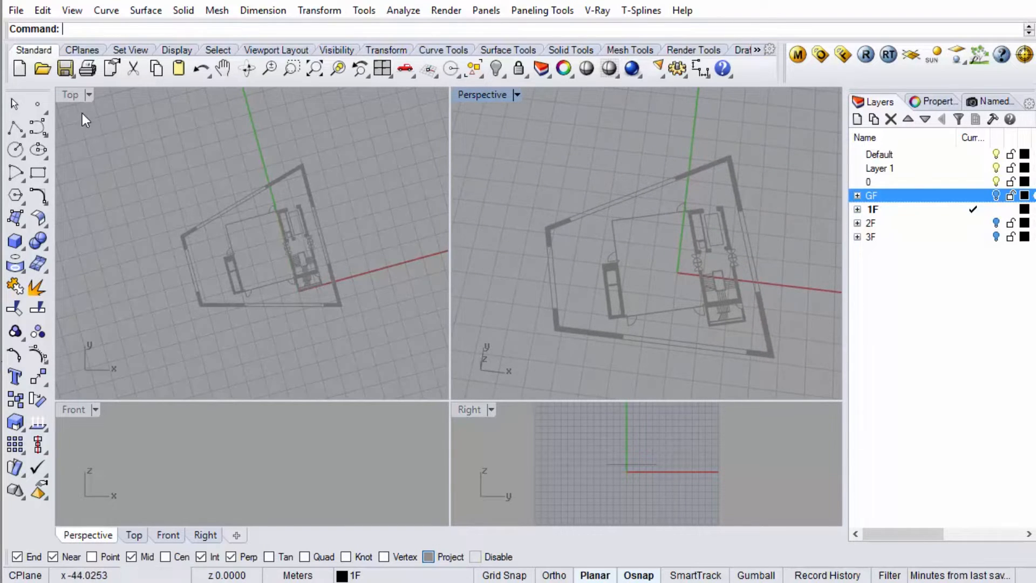
Step: Make GF the current layer and turn off 1F so only the ground-floor plan is displayed
click(64, 96)
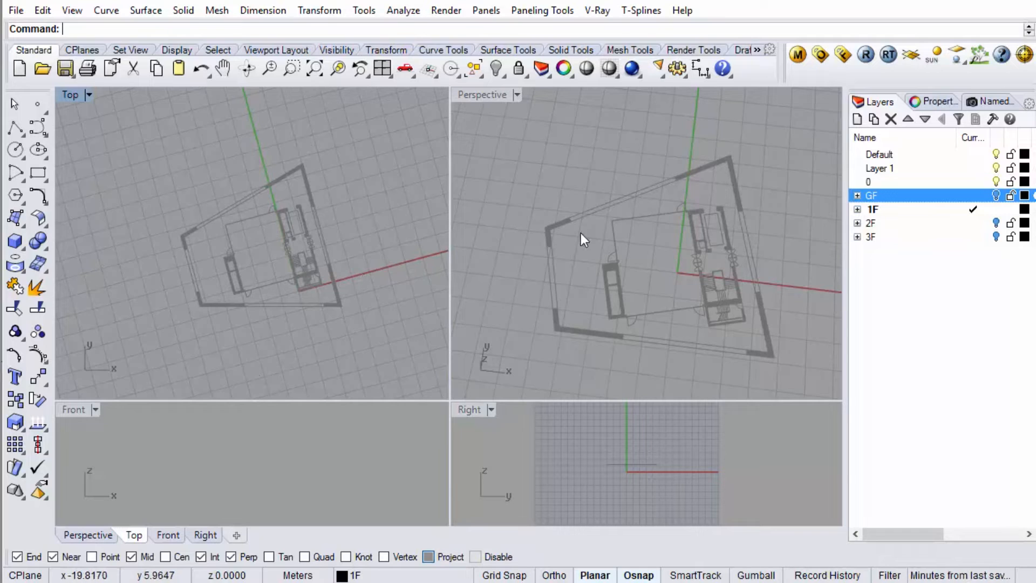
double_click(919, 192)
click(1006, 210)
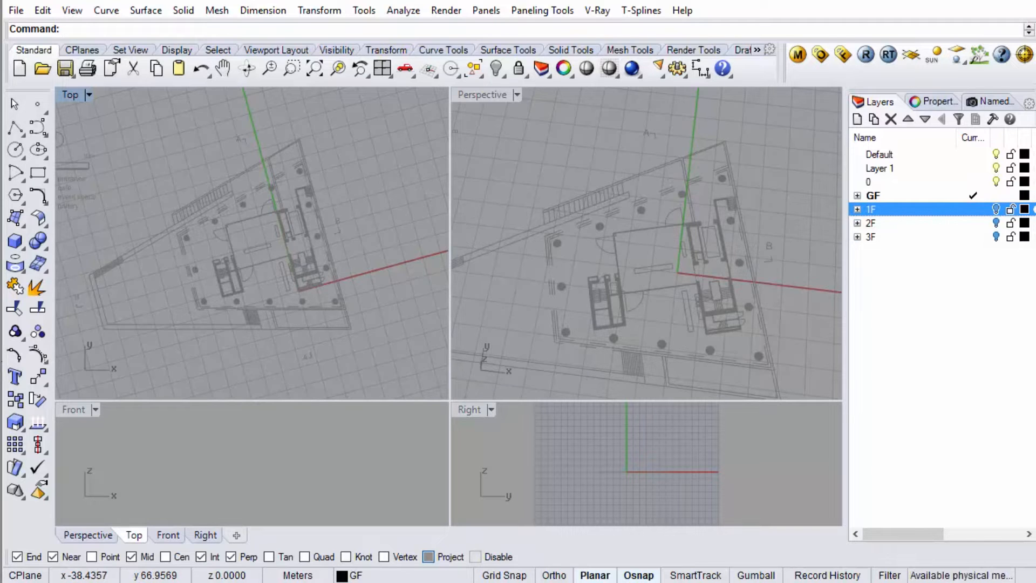
Step: Save the Top viewport with its rotated construction plane as a named view called GF
click(66, 96)
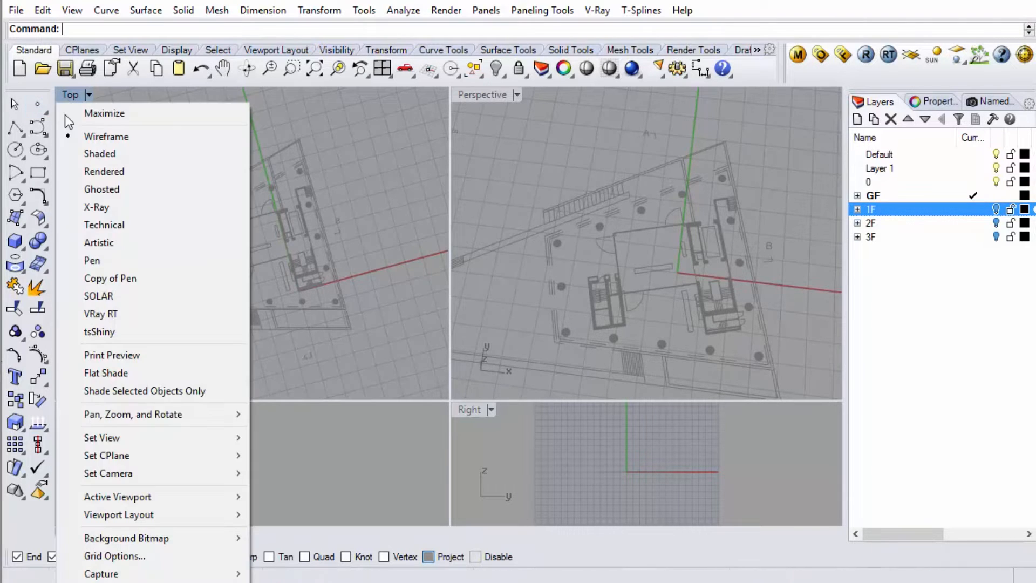
mouse_move(181, 436)
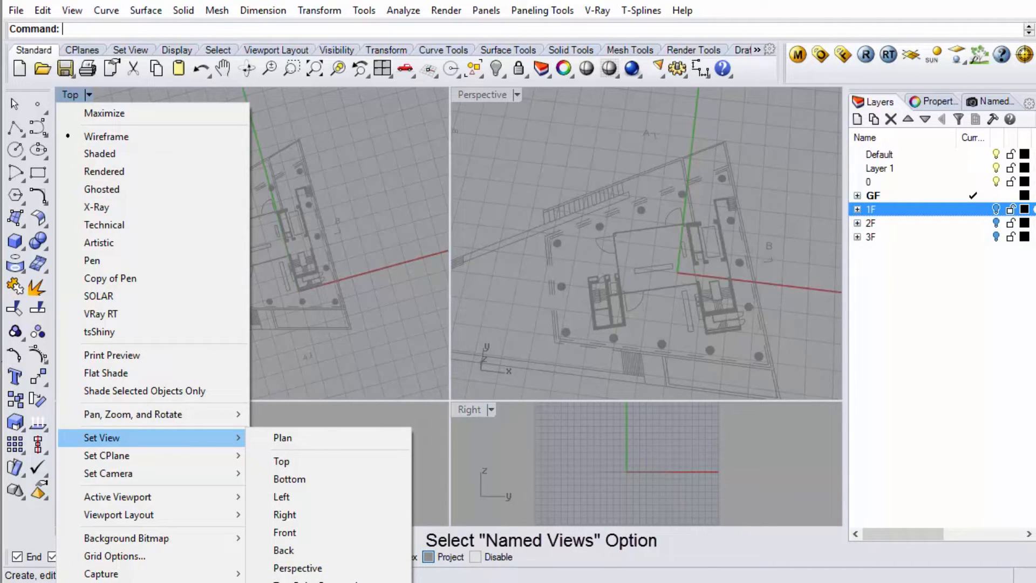
click(302, 582)
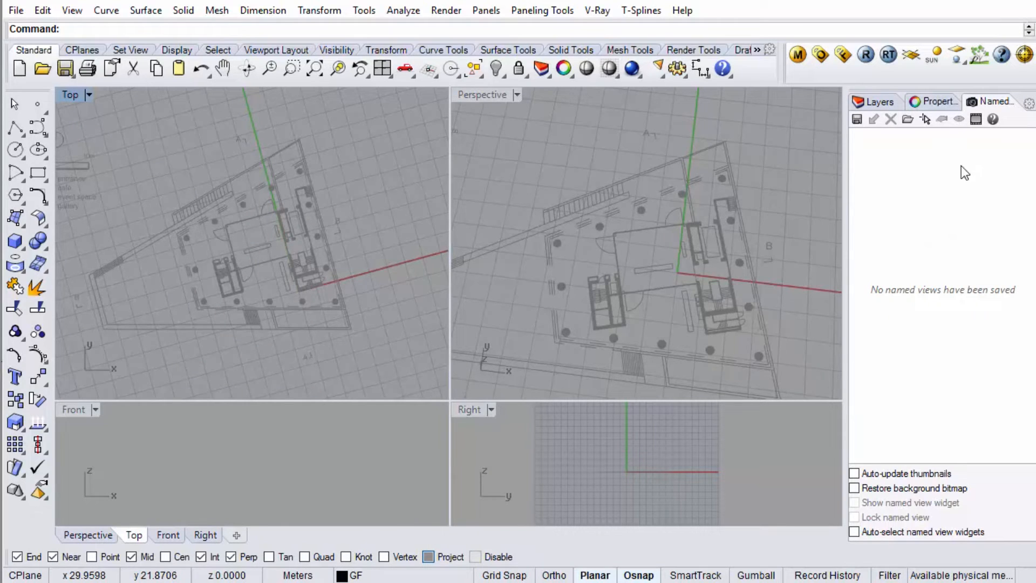
click(859, 122)
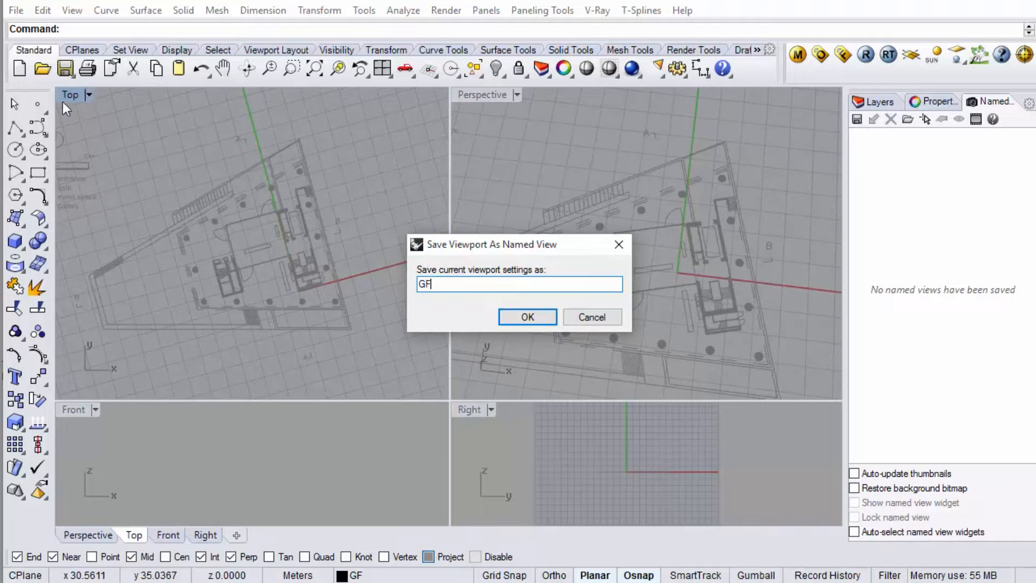
click(528, 318)
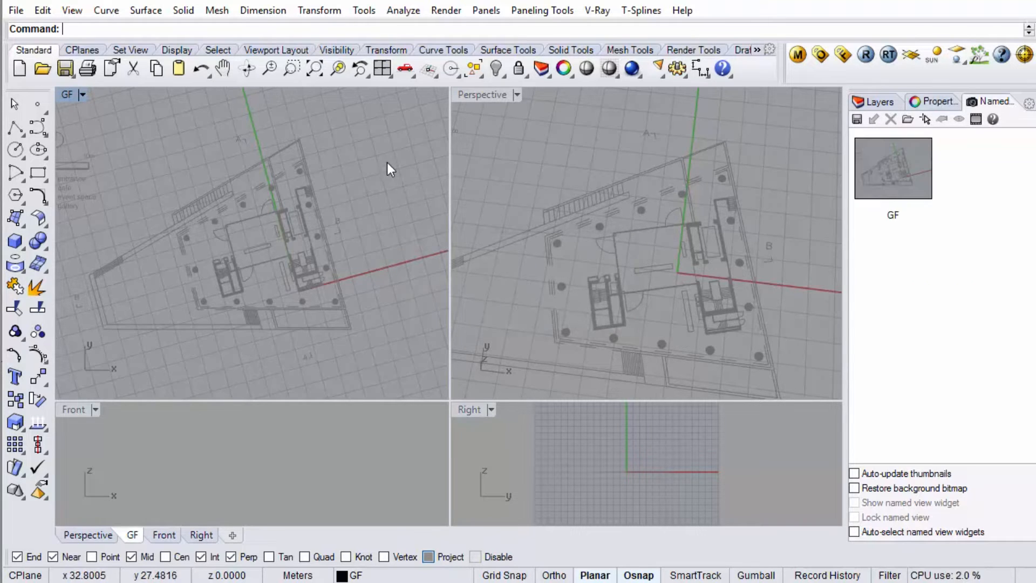
right_drag(348, 166, 379, 156)
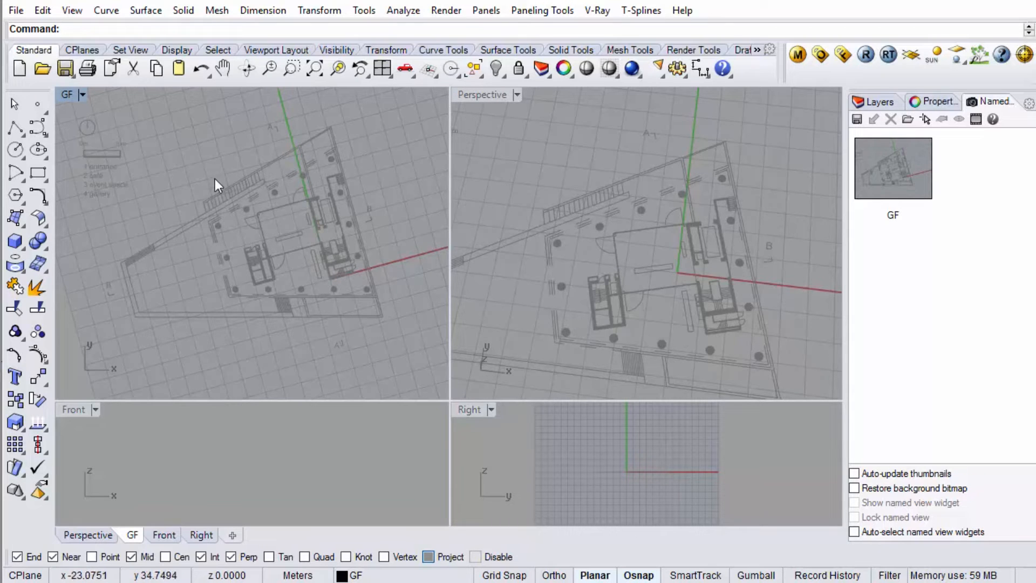
Step: Turn on the 1F, 2F and 3F layers and view all the stacked floor plans in the Perspective view
click(880, 102)
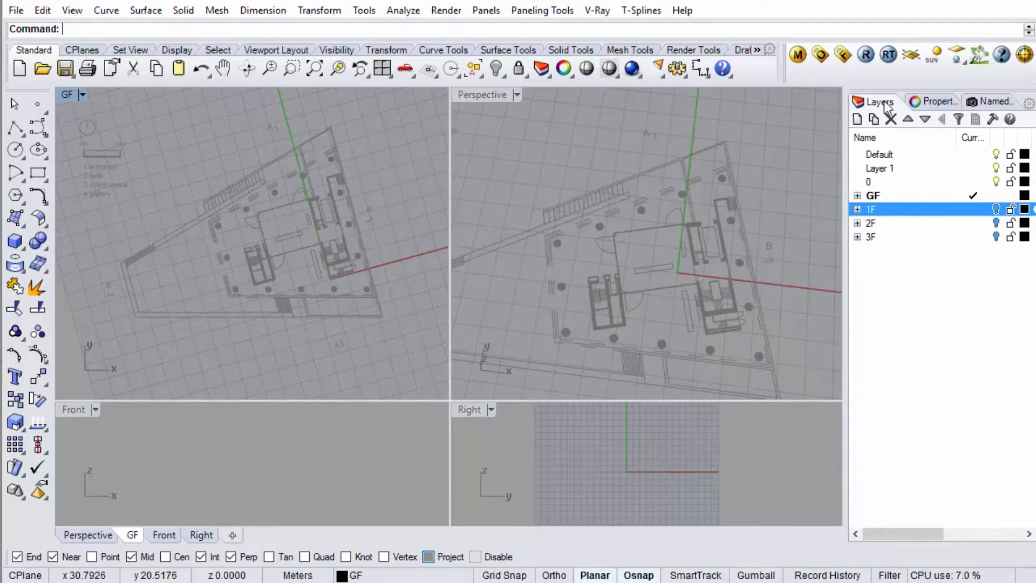
click(996, 210)
click(996, 223)
click(996, 237)
click(702, 309)
right_drag(701, 310, 696, 254)
scroll(155, 179, down, 2)
scroll(149, 166, up, 2)
click(67, 95)
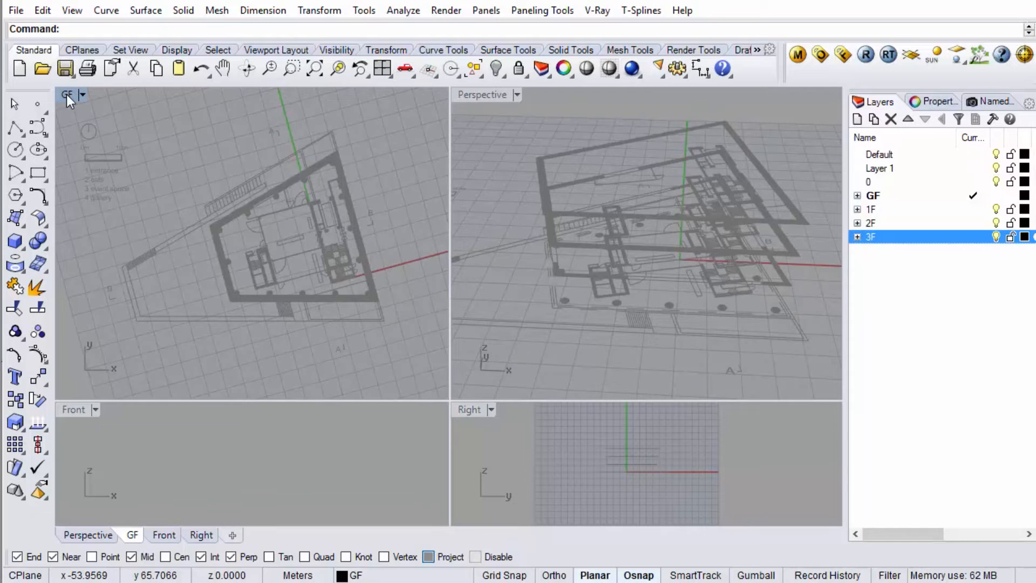
Step: Raise the GF viewport's construction plane 6 m, snapping its elevation to the first-floor plan's line end in the Right view
click(67, 95)
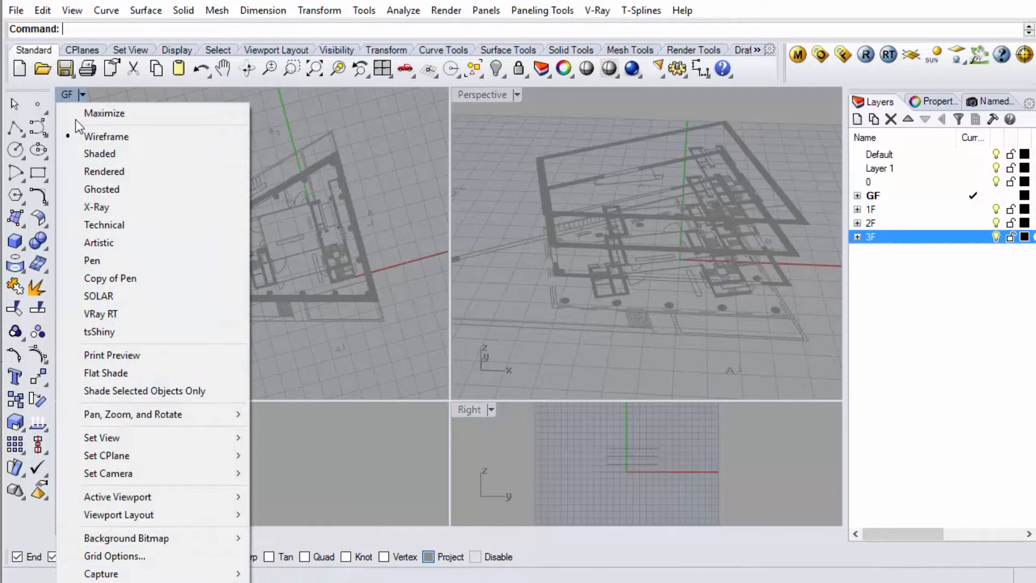
mouse_move(191, 457)
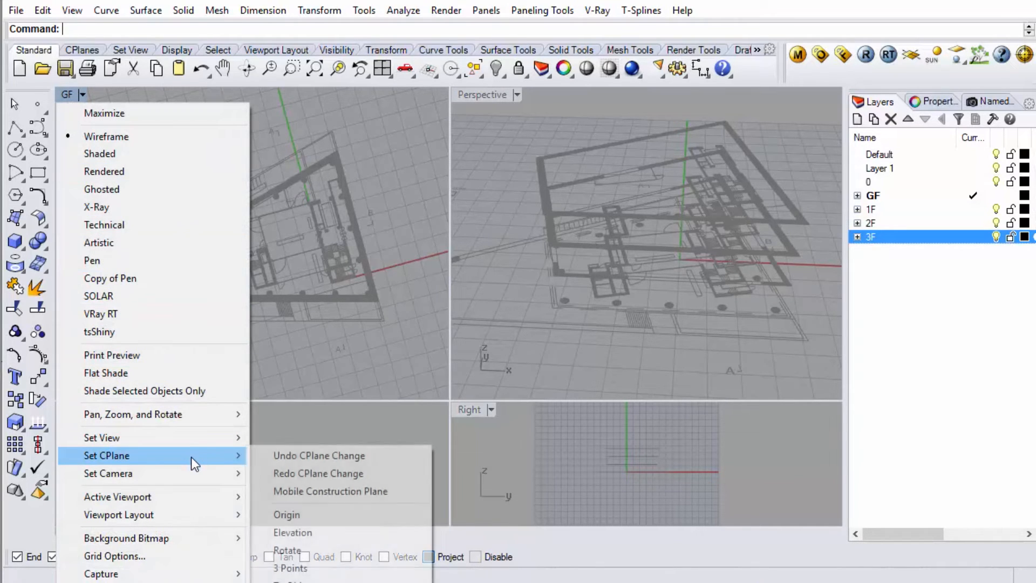
click(314, 531)
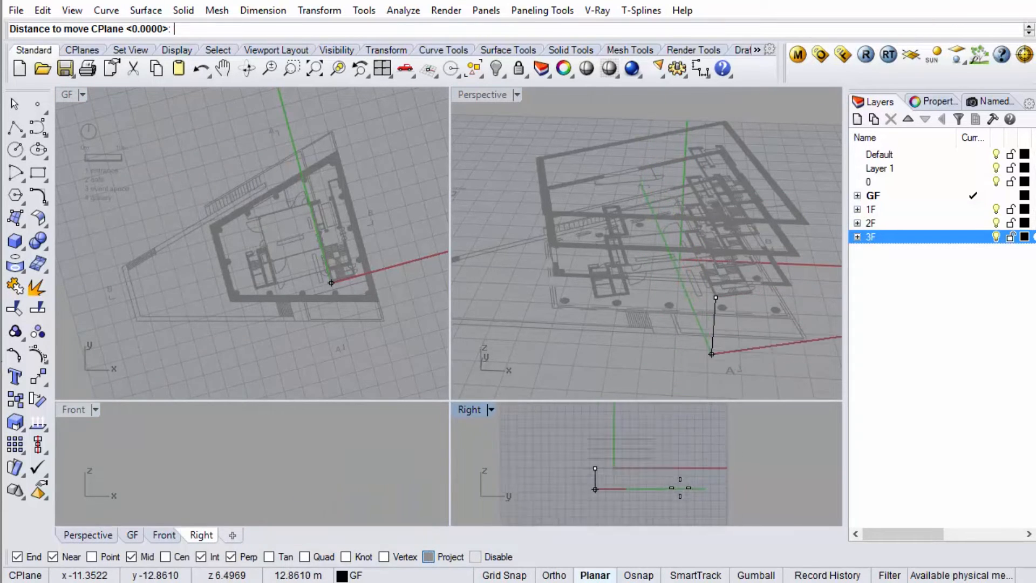
scroll(635, 442, up, 4)
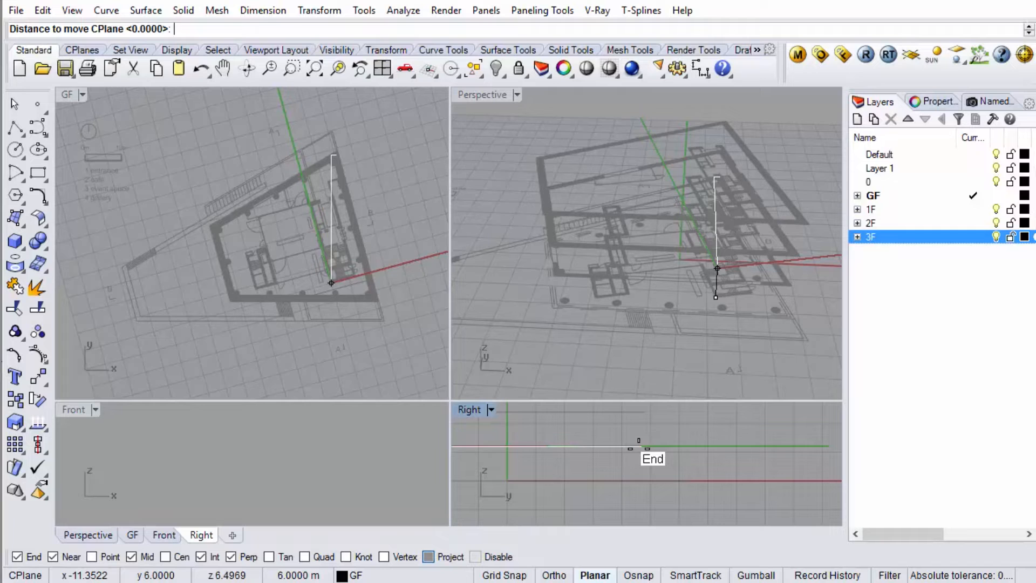
click(639, 447)
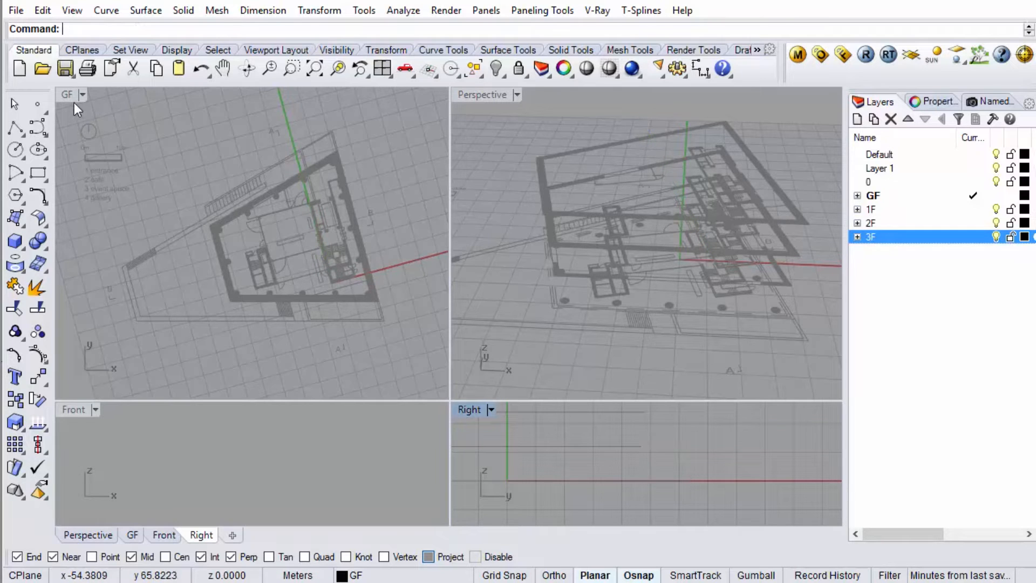
Step: Draw an open multi-segment test polyline across and around the floor plans on the GF viewport's raised construction plane
click(63, 93)
click(15, 128)
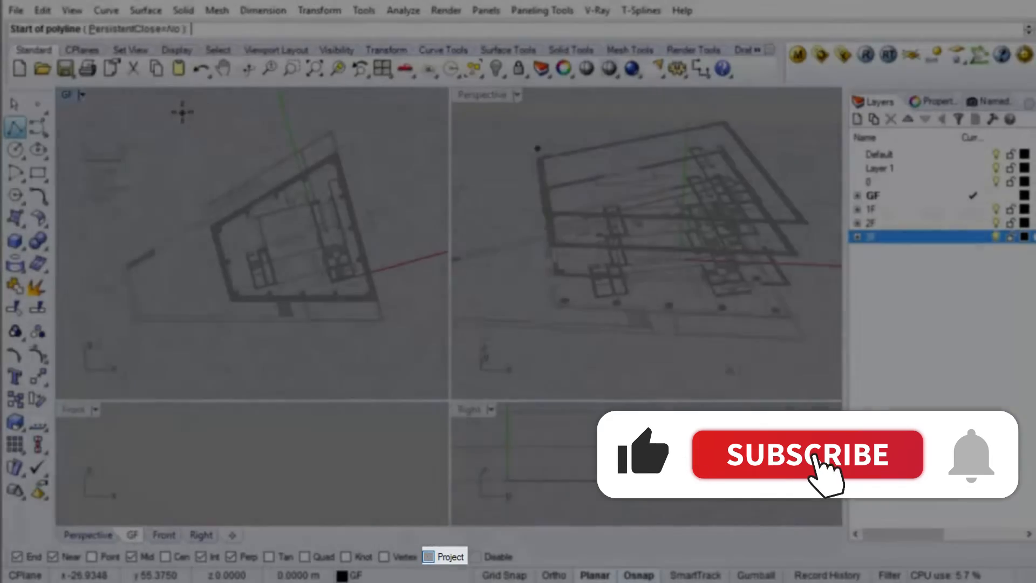
click(182, 112)
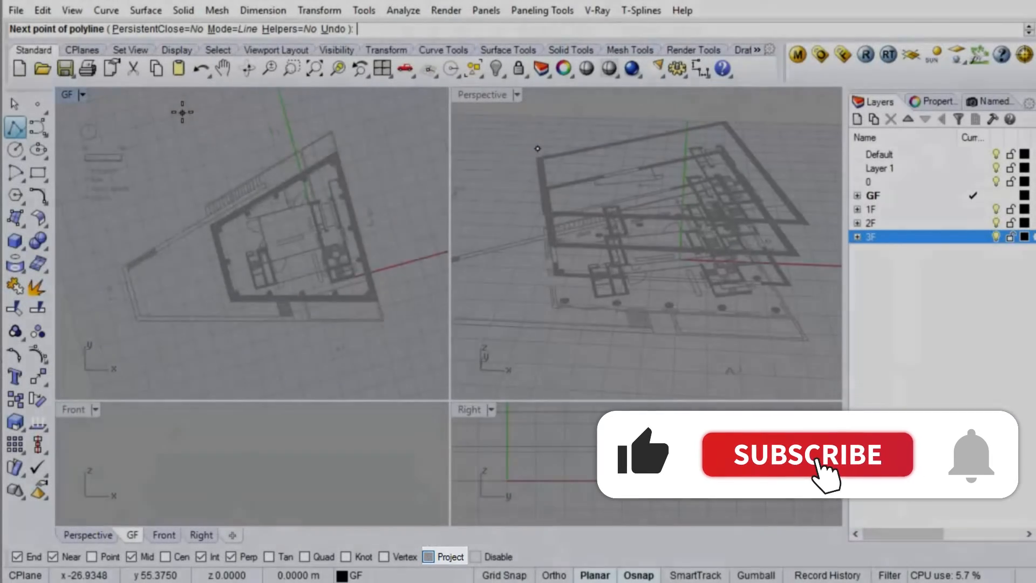
shift+click(252, 370)
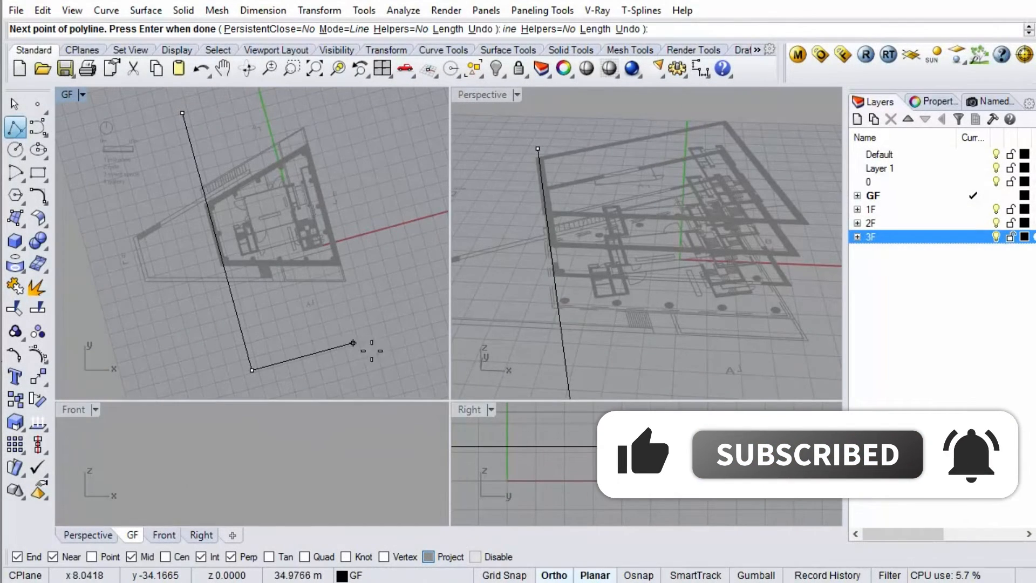
click(392, 332)
click(354, 192)
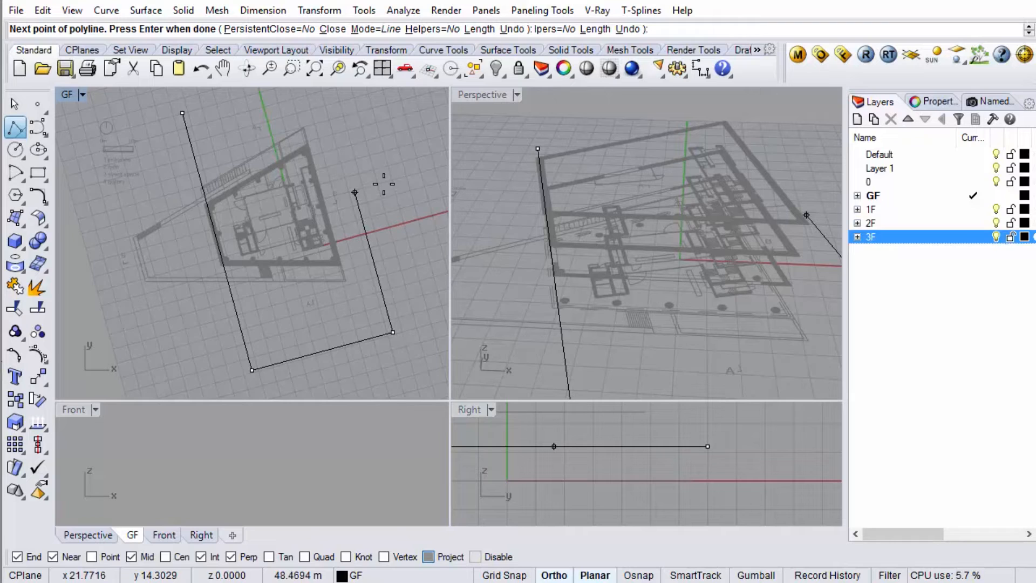
click(90, 264)
click(116, 360)
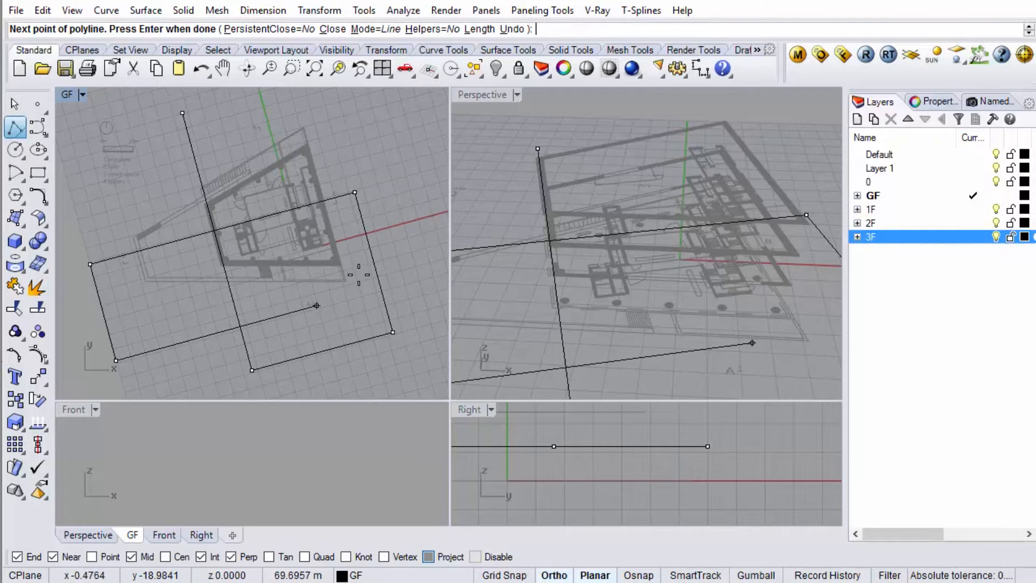
shift+click(401, 282)
key(Return)
Step: Check the new polyline against the first-floor plan level in the Perspective view and delete it
mouse_move(704, 313)
right_down()
mouse_move(723, 251)
mouse_move(691, 302)
right_up()
click(504, 223)
key(Delete)
scroll(233, 216, up, 3)
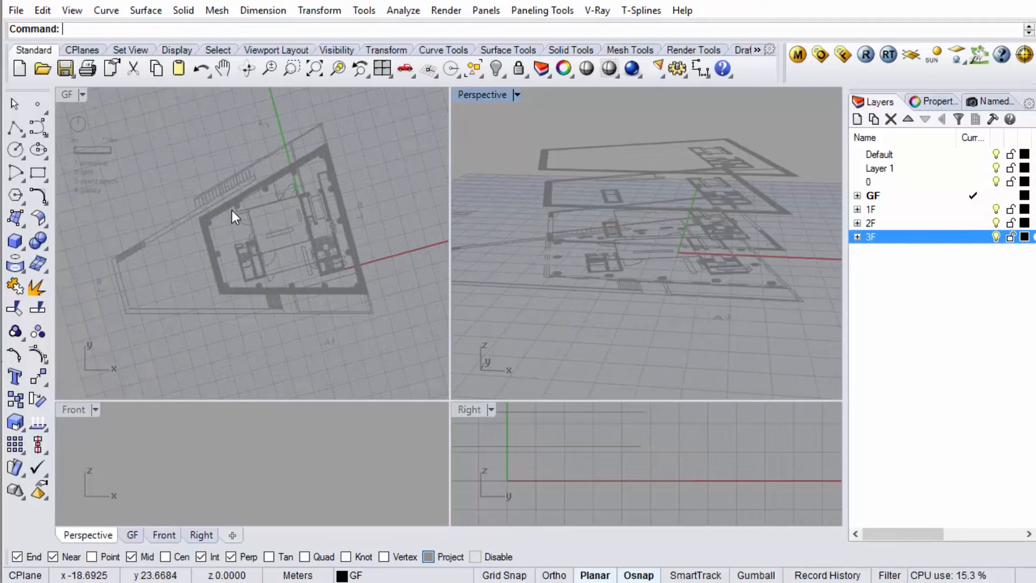
Step: Save the GF viewport with its construction plane at first-floor level as a named view called 1F
click(70, 101)
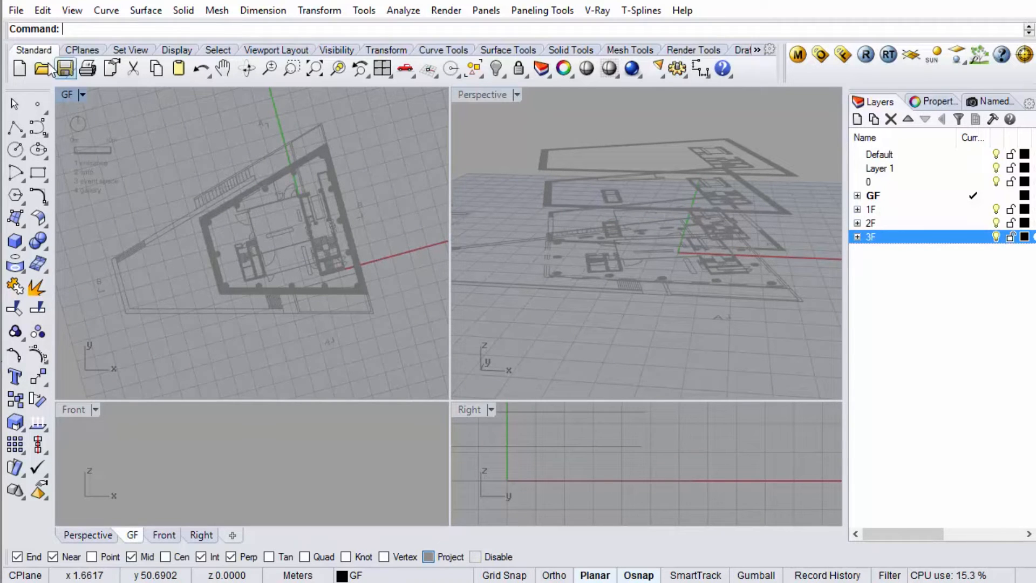
click(988, 102)
click(857, 119)
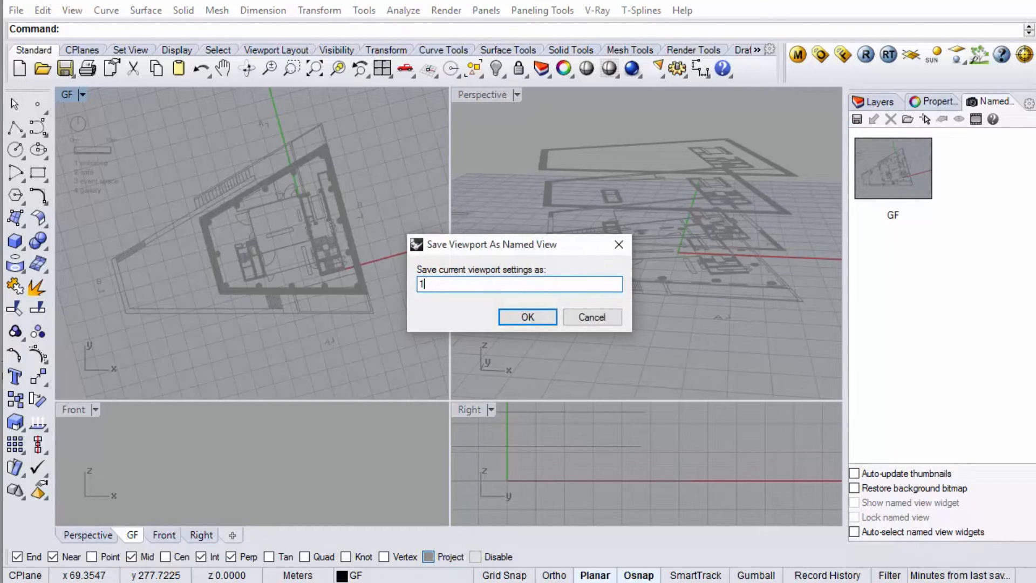
click(530, 321)
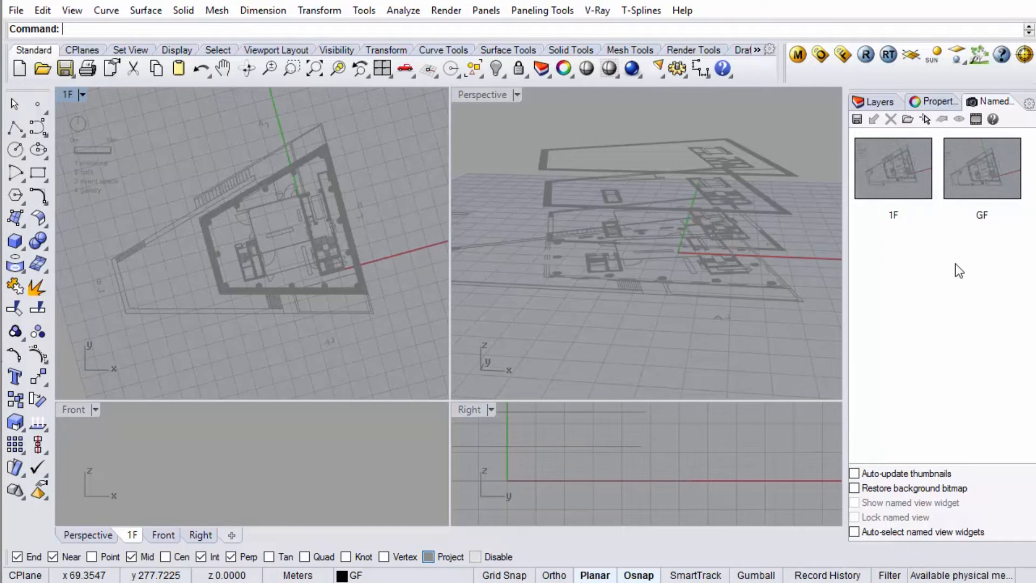
Step: Raise the 1F viewport's construction plane another 6 m, snapping its elevation to the second-floor plan in the Right view
click(71, 96)
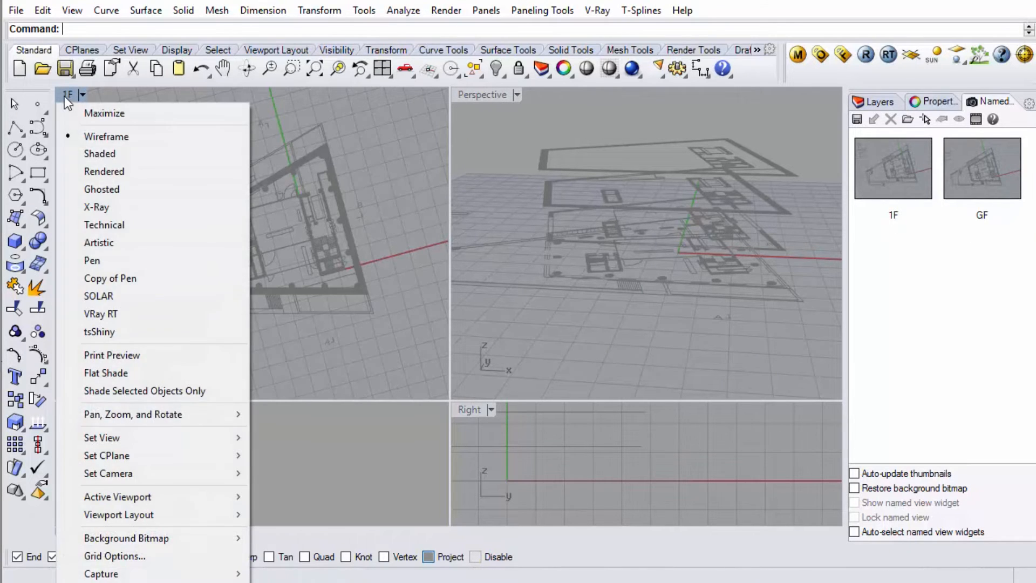
mouse_move(156, 452)
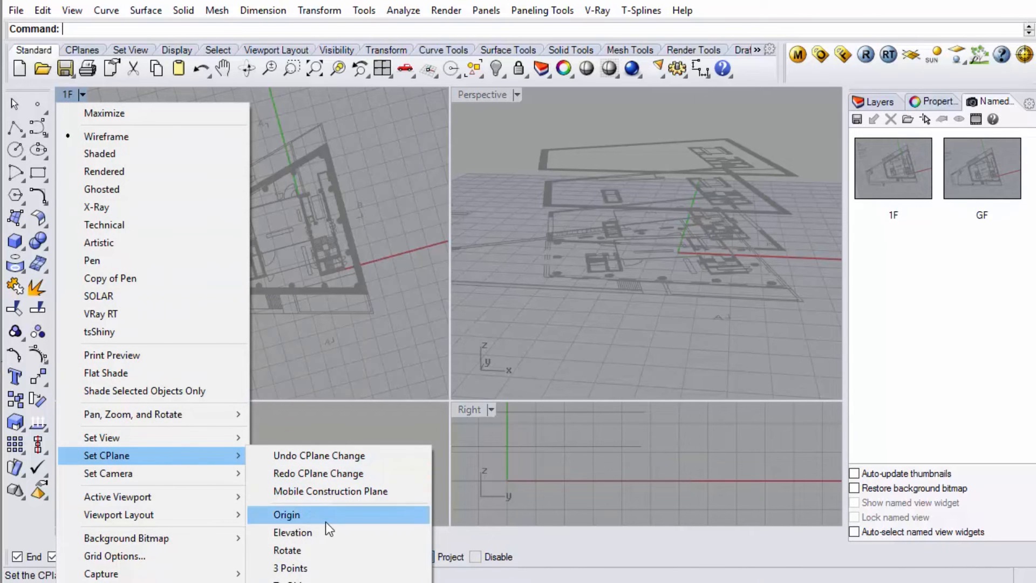
click(322, 536)
scroll(701, 470, down, 6)
scroll(695, 440, up, 2)
click(660, 442)
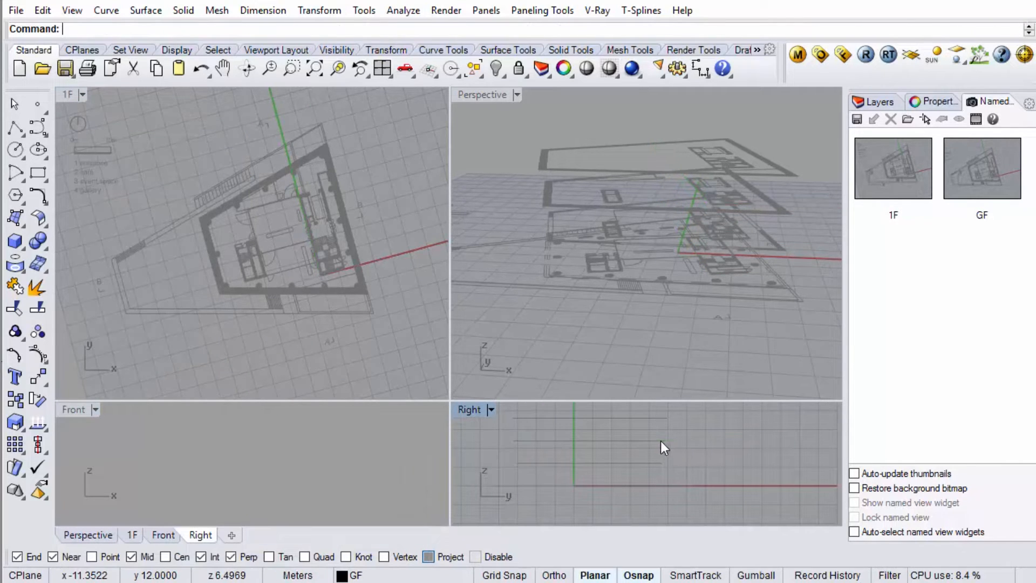
Step: Save the plan viewport with its construction plane at second-floor level as a named view called 2F
click(69, 93)
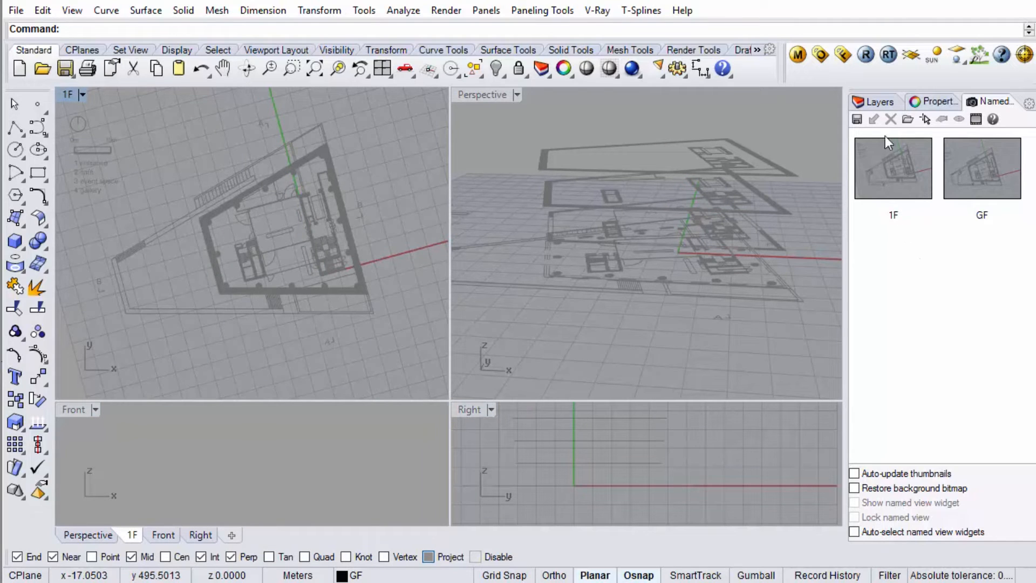
click(857, 119)
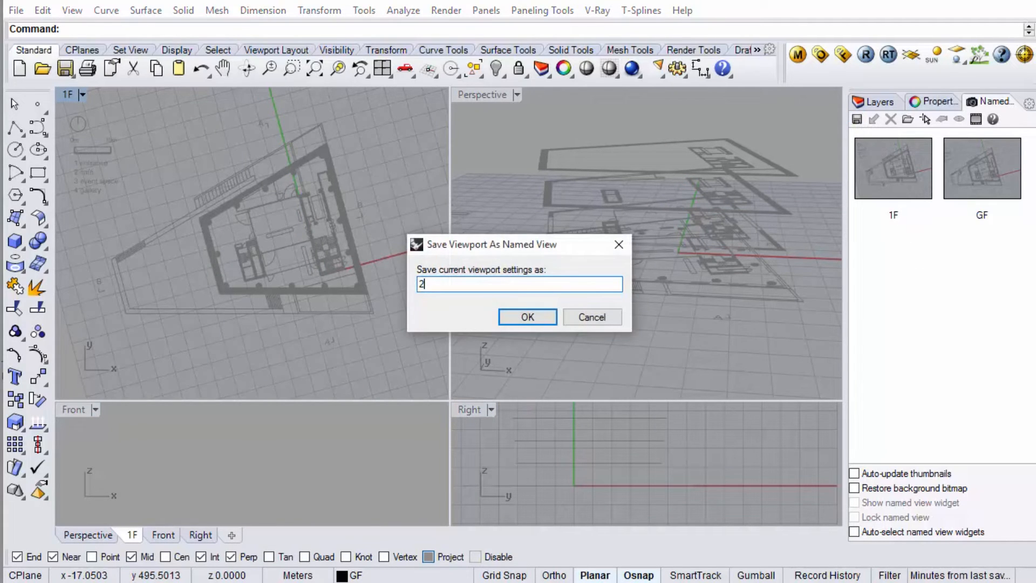
click(527, 318)
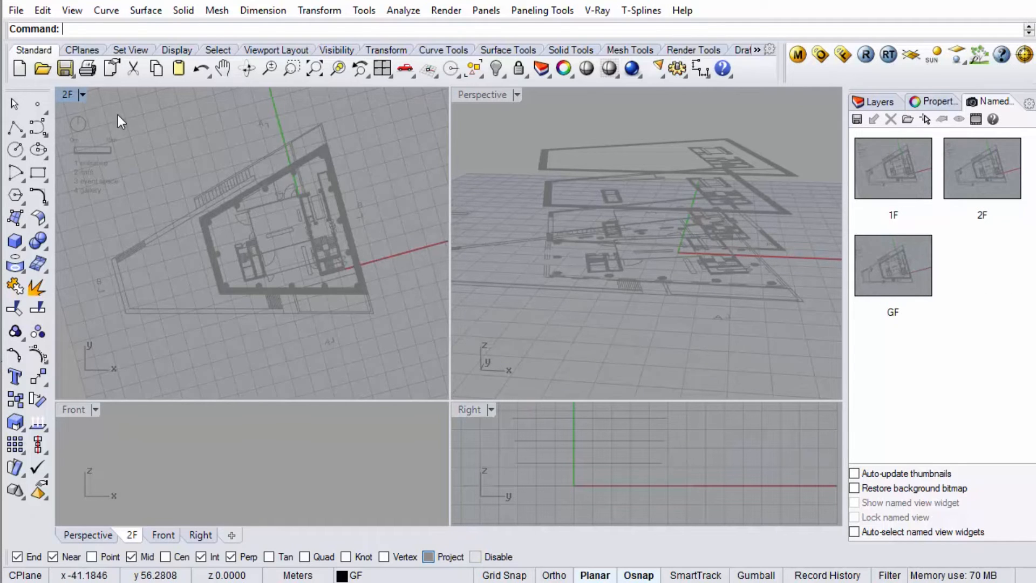
Step: Raise the 2F viewport's construction plane another 6 m, snapping its elevation to the third-floor plan in the Right view
click(66, 96)
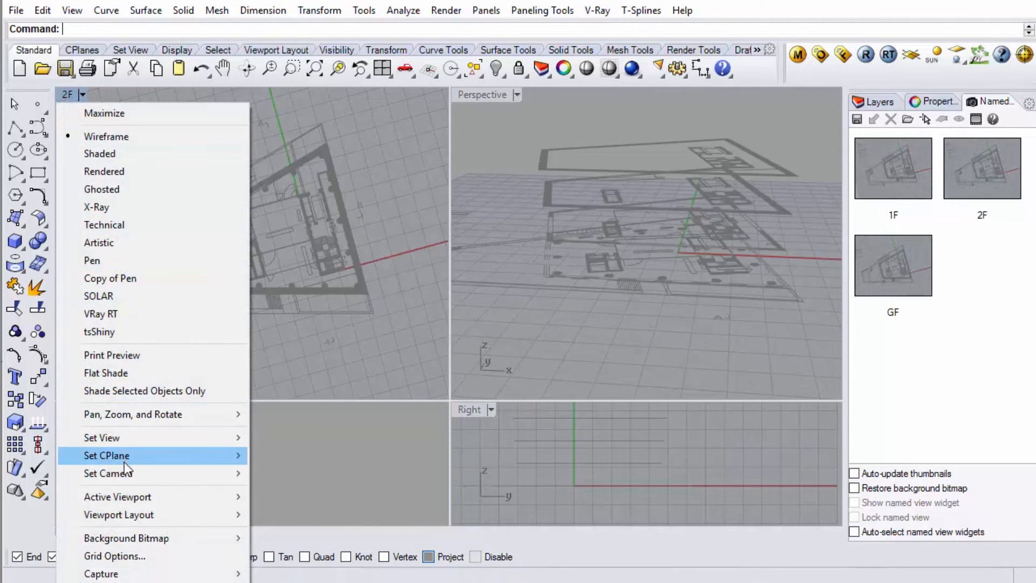
mouse_move(210, 449)
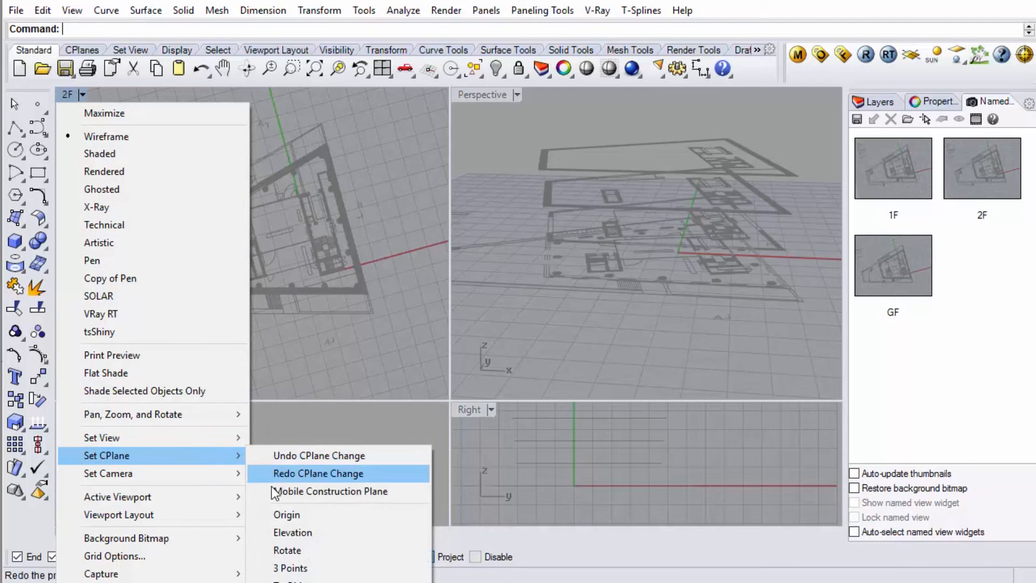
click(292, 532)
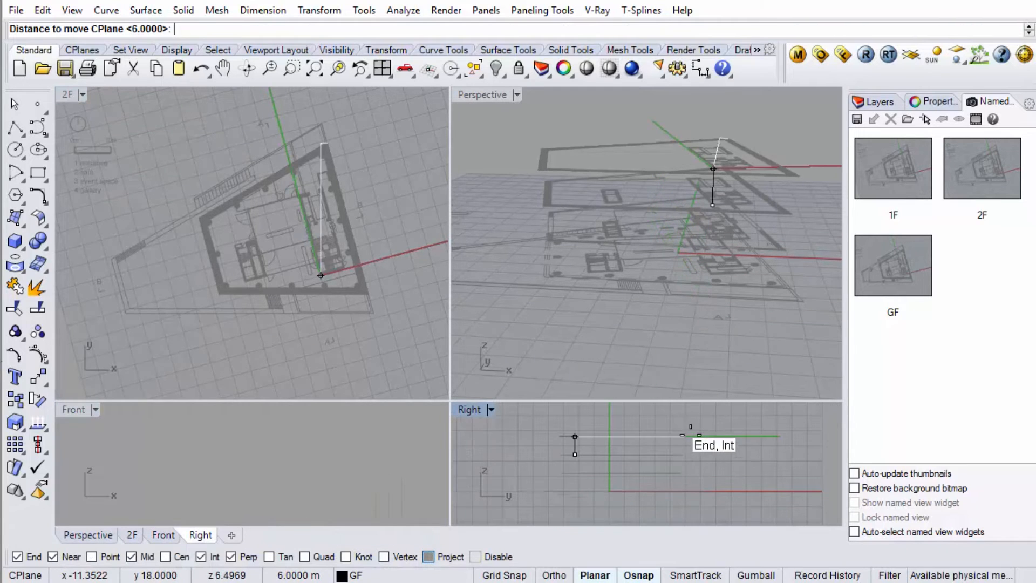
click(684, 436)
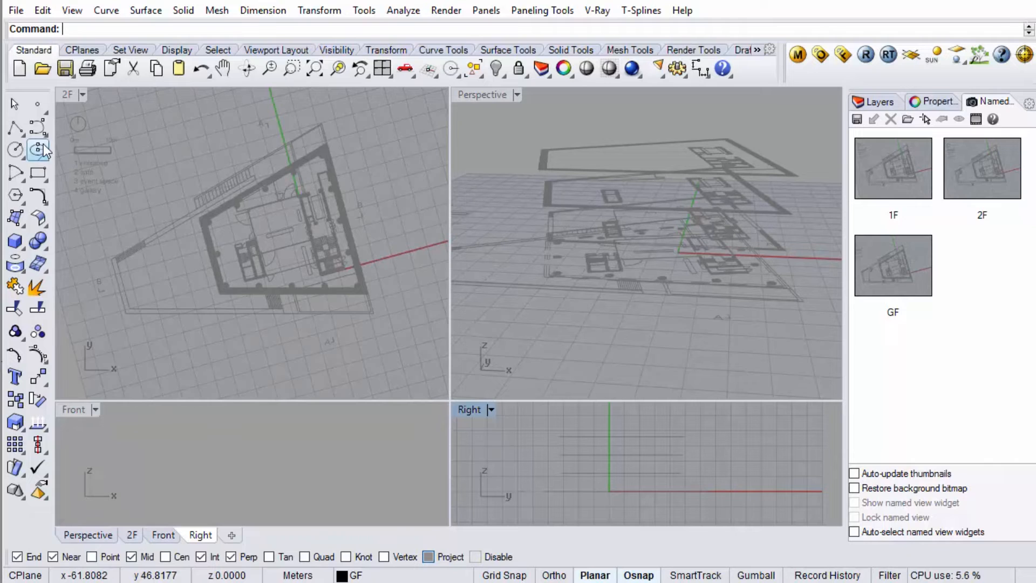
Step: Save the plan viewport with its construction plane at third-floor level as a named view called 3F
click(65, 96)
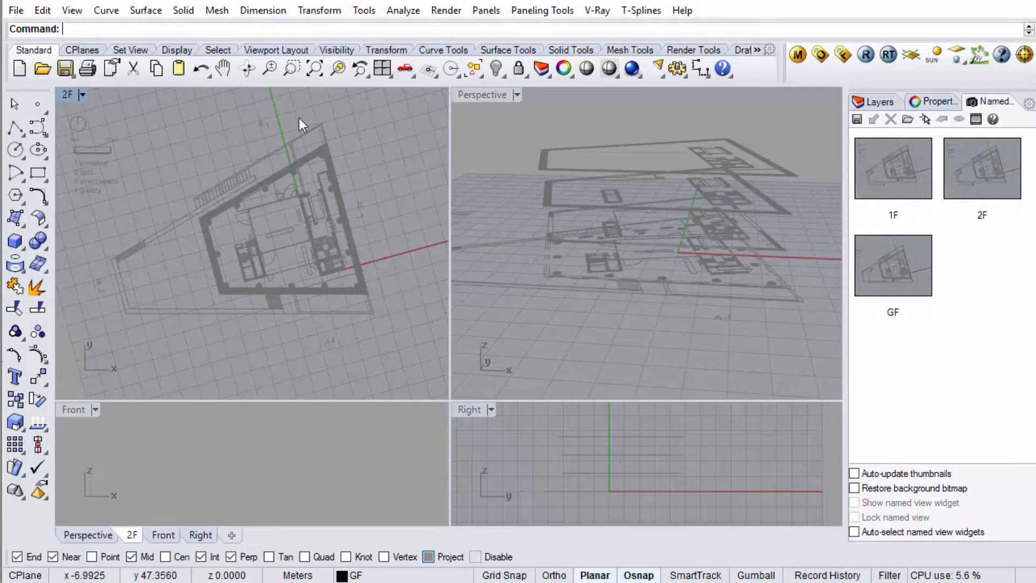
click(856, 121)
text(3F)
click(511, 316)
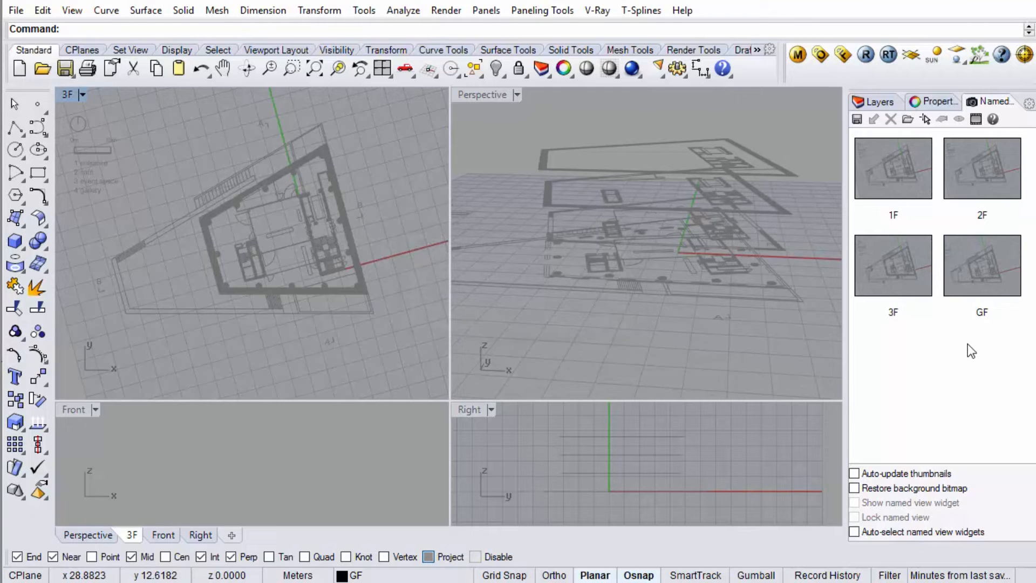
Step: Expand the 3F layer, make it current, and turn off the 2F, 1F and GF layers
click(882, 100)
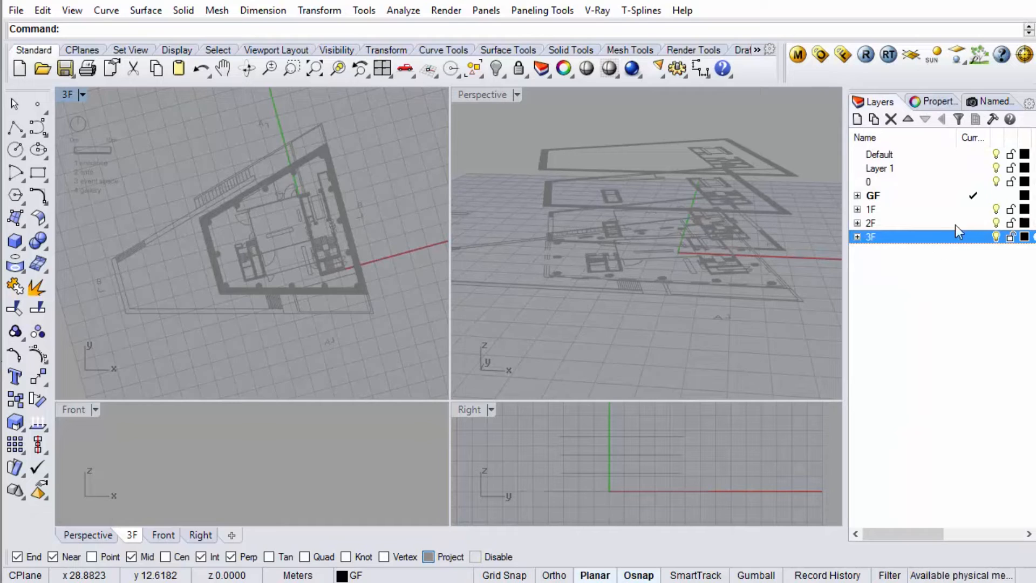
click(858, 237)
double_click(894, 238)
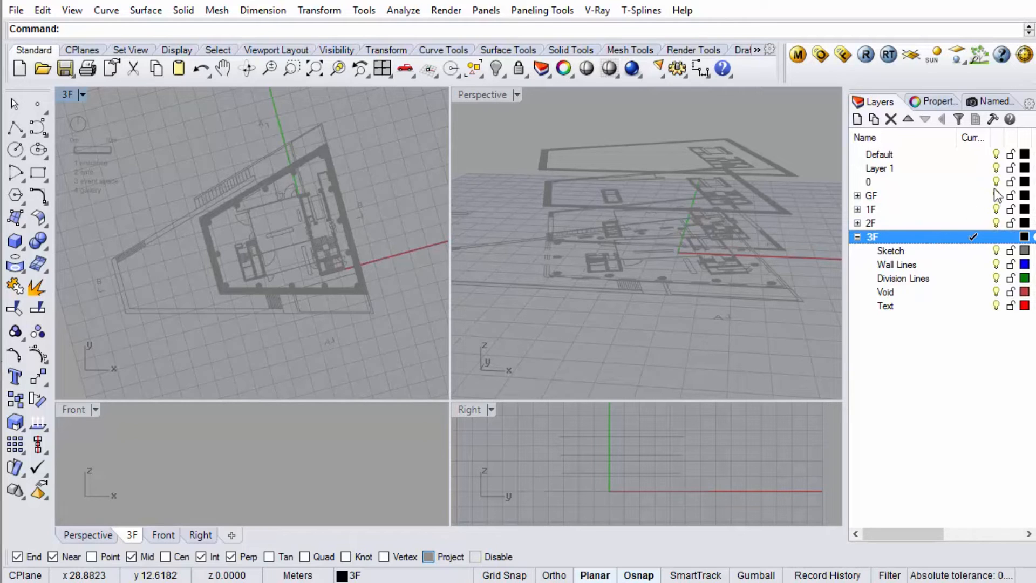
click(996, 223)
click(996, 208)
click(996, 195)
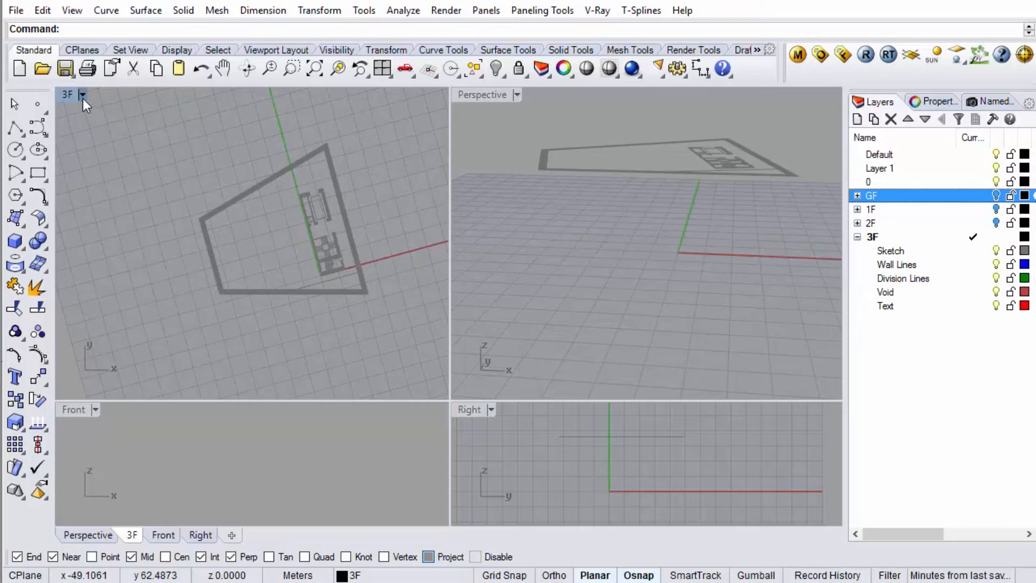
Step: Maximize the plan viewport and restore the 3F named view in it
double_click(67, 94)
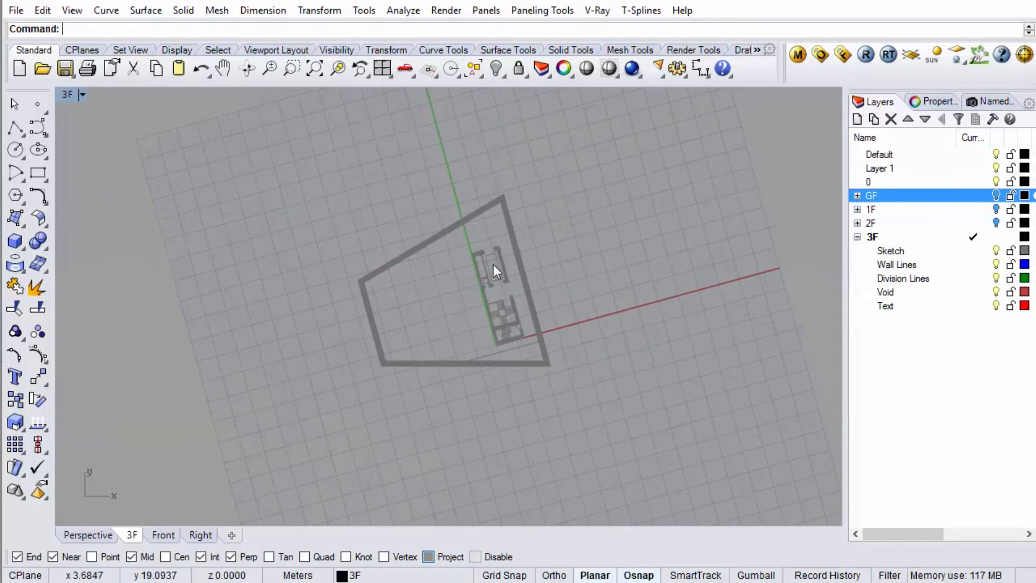
scroll(480, 309, up, 3)
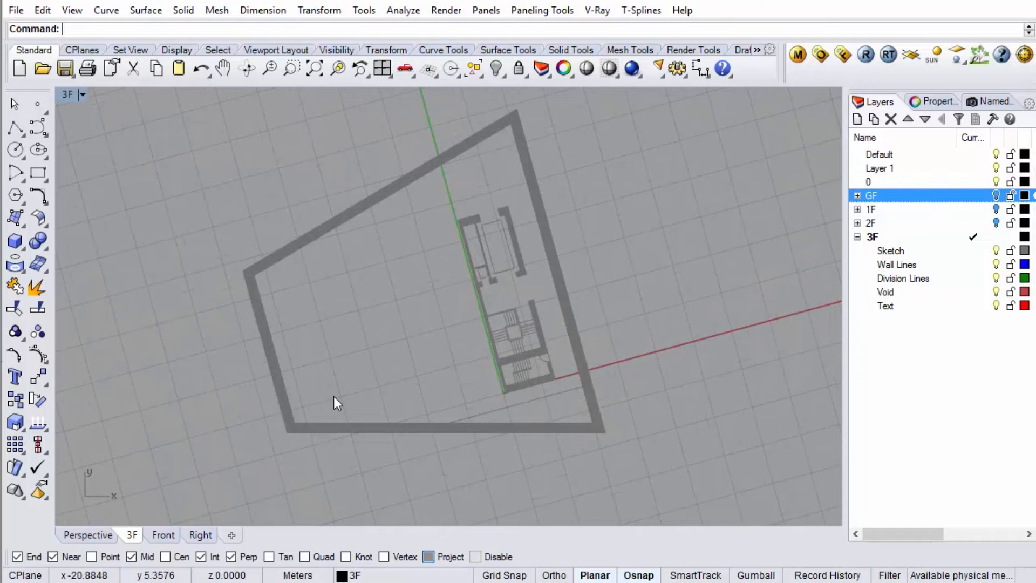
click(990, 101)
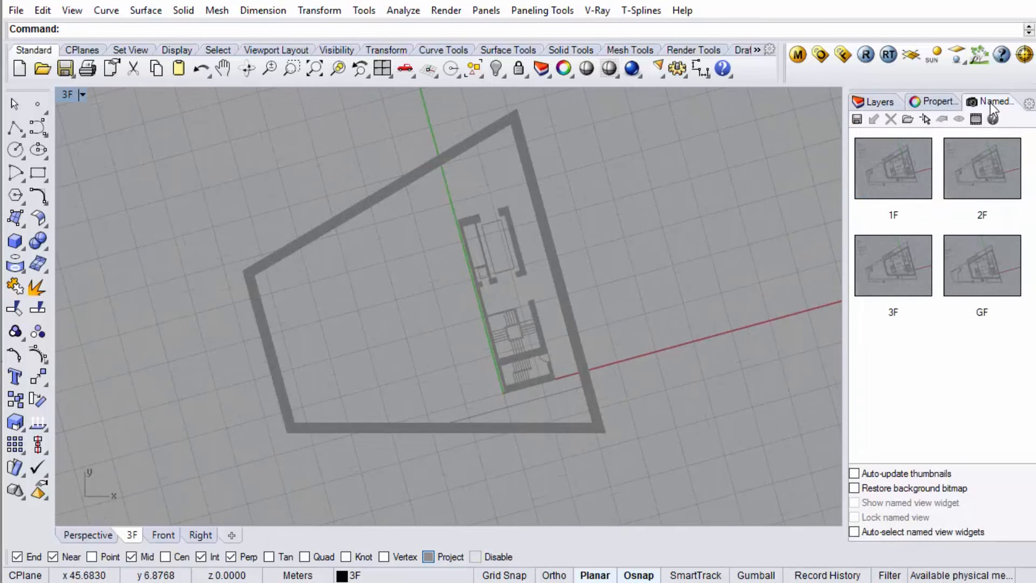
double_click(907, 280)
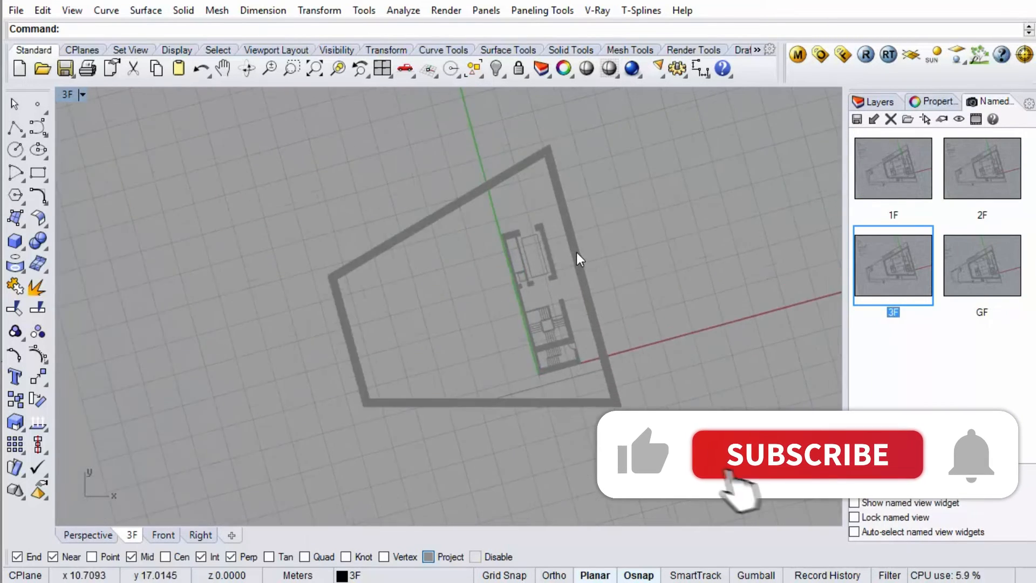
Step: Make the Wall Lines sublayer of 3F the current layer
click(871, 102)
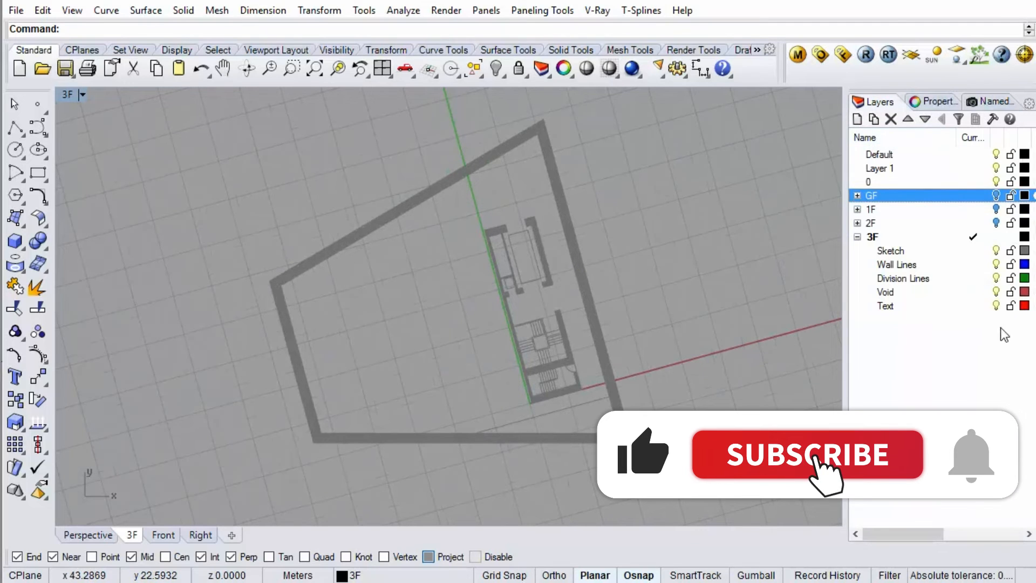
click(939, 267)
click(973, 264)
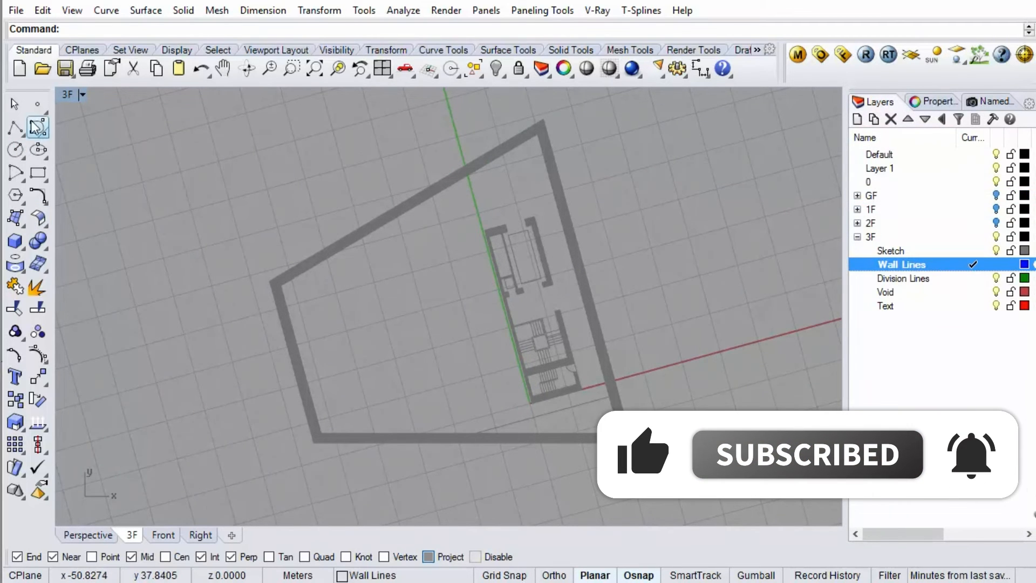
Step: Trace the outer edge of the third-floor perimeter wall with a closed four-corner polyline on the Wall Lines sublayer
click(15, 128)
click(269, 281)
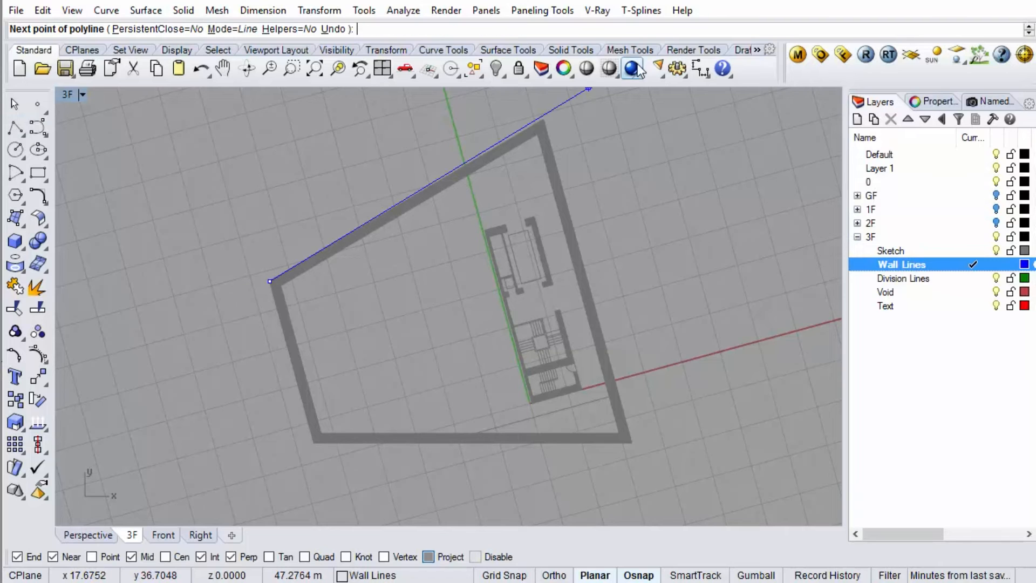
scroll(561, 97, down, 2)
click(543, 120)
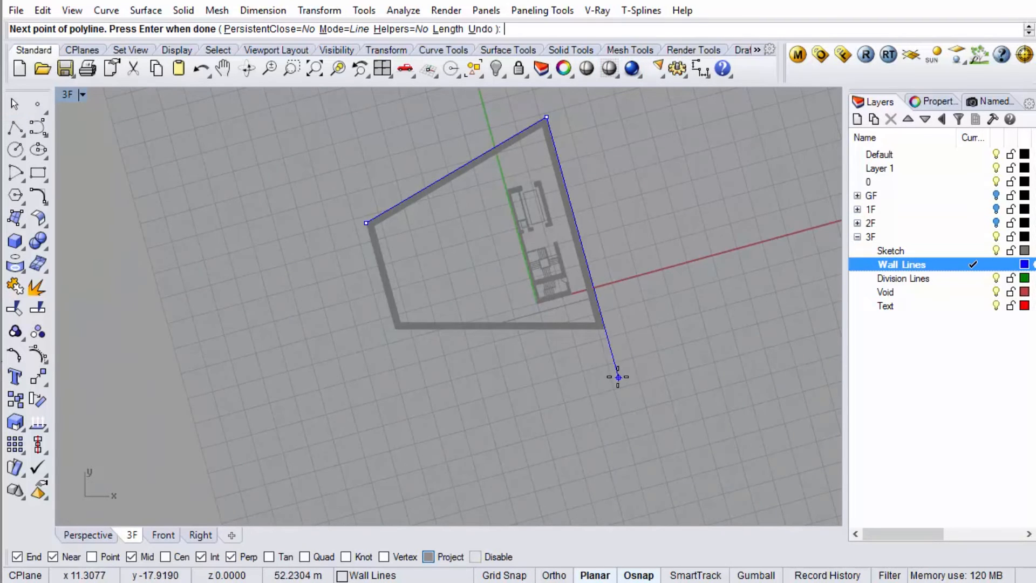
click(603, 329)
click(396, 328)
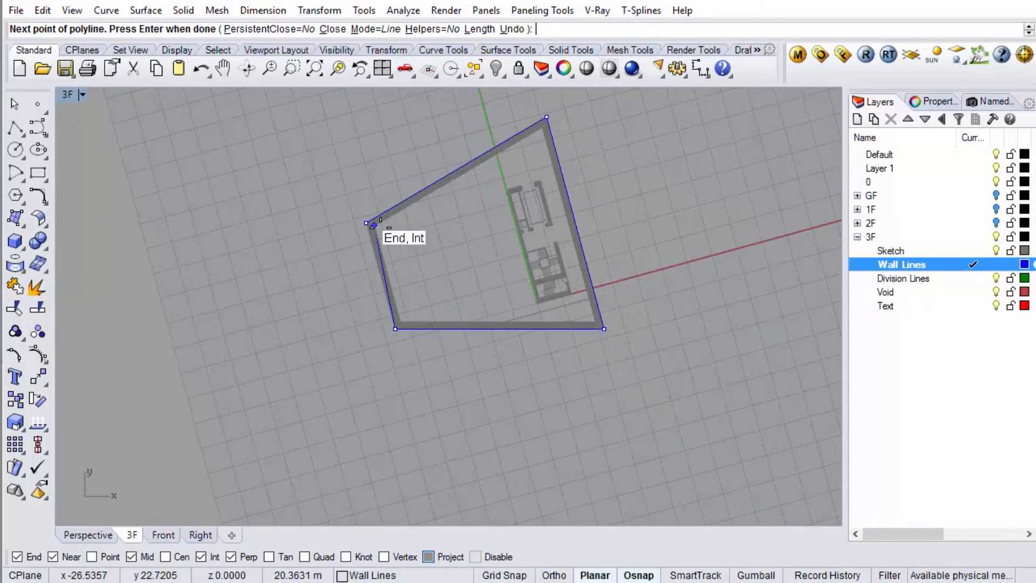
click(366, 222)
scroll(584, 128, up, 1)
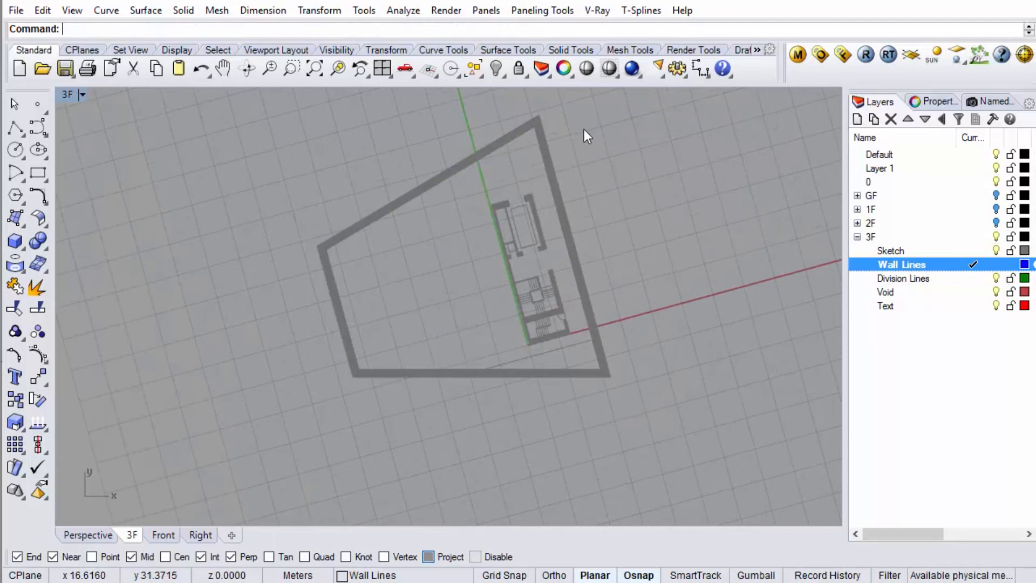
Step: Check the traced third-floor outline across all four viewports by toggling the 3F Sketch sublayer off and back on
click(996, 250)
double_click(67, 94)
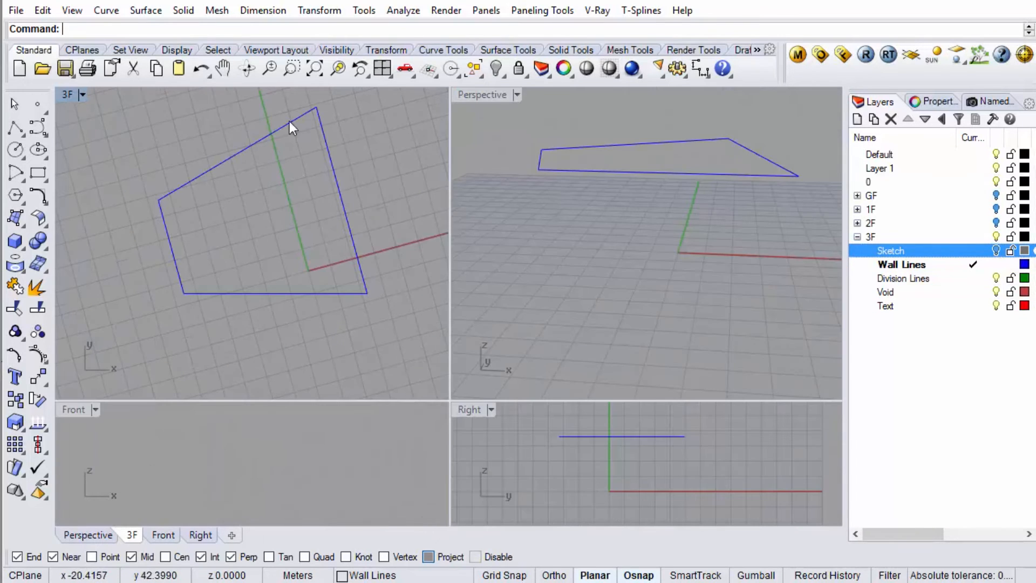
click(997, 251)
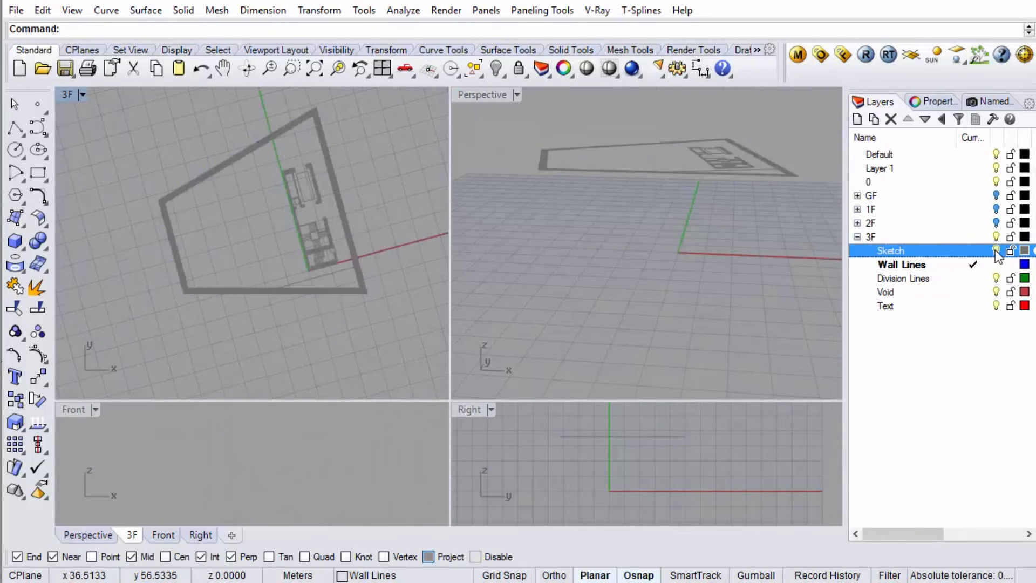
click(750, 180)
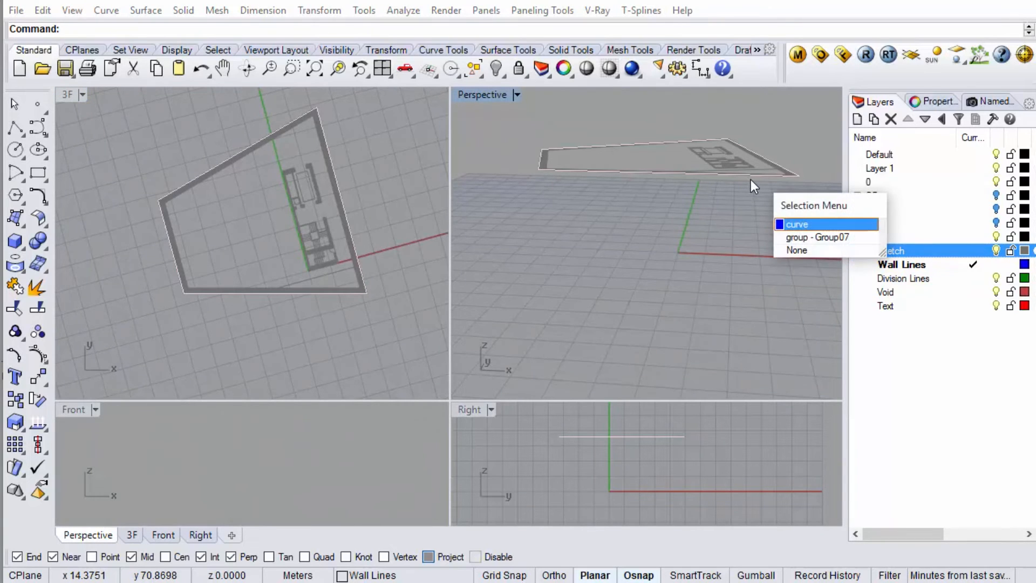
click(822, 232)
key(Escape)
Step: Make the GF layer current and turn off the 3F layer
double_click(954, 197)
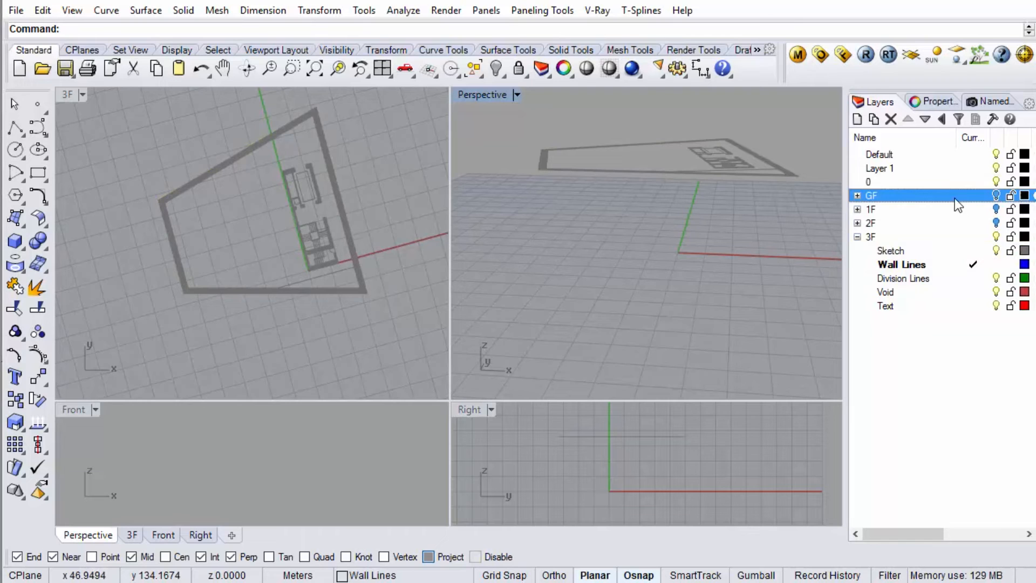
click(997, 238)
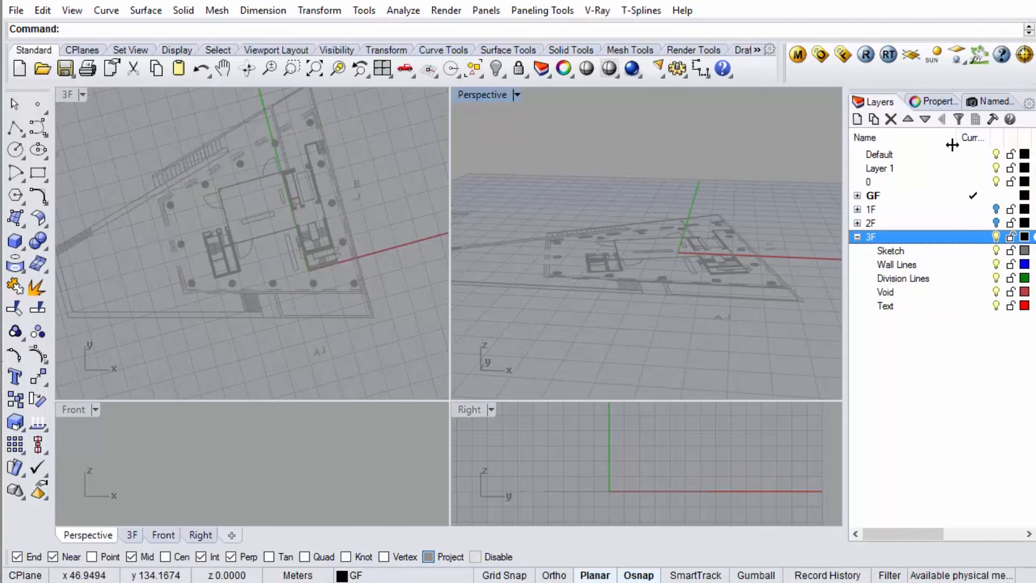
Step: Restore the GF named view in the Perspective viewport and maximize the 3F plan viewport
click(980, 103)
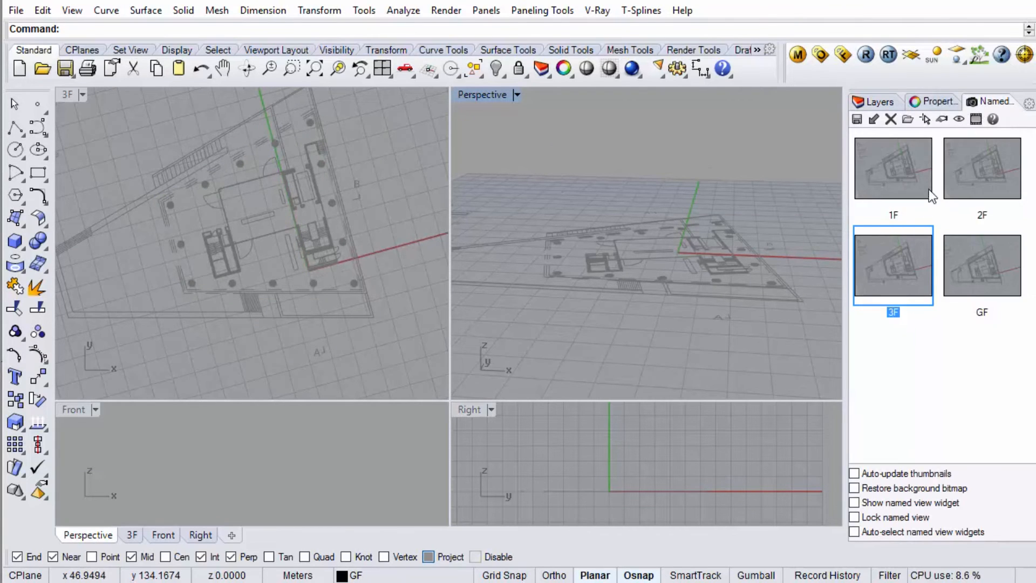
double_click(982, 283)
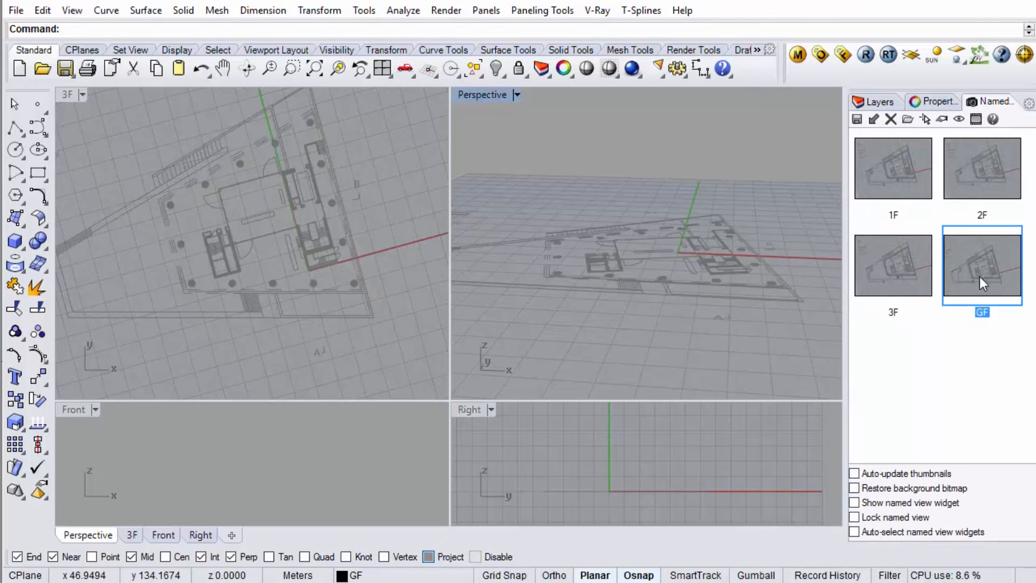
click(870, 102)
double_click(64, 93)
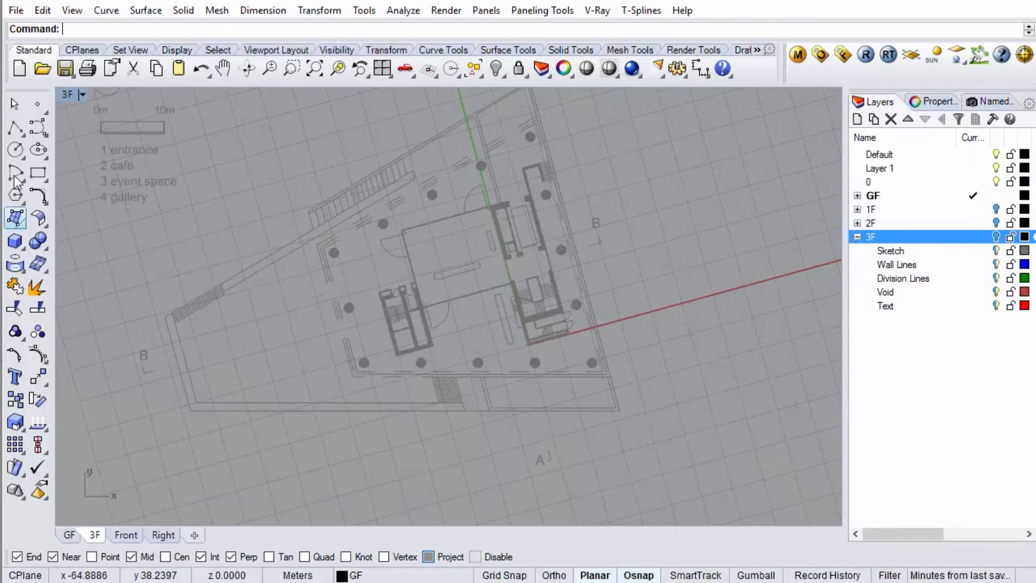
Step: Collapse the 3F layer, expand GF and make its Wall Lines sublayer current for a new polyline
click(15, 127)
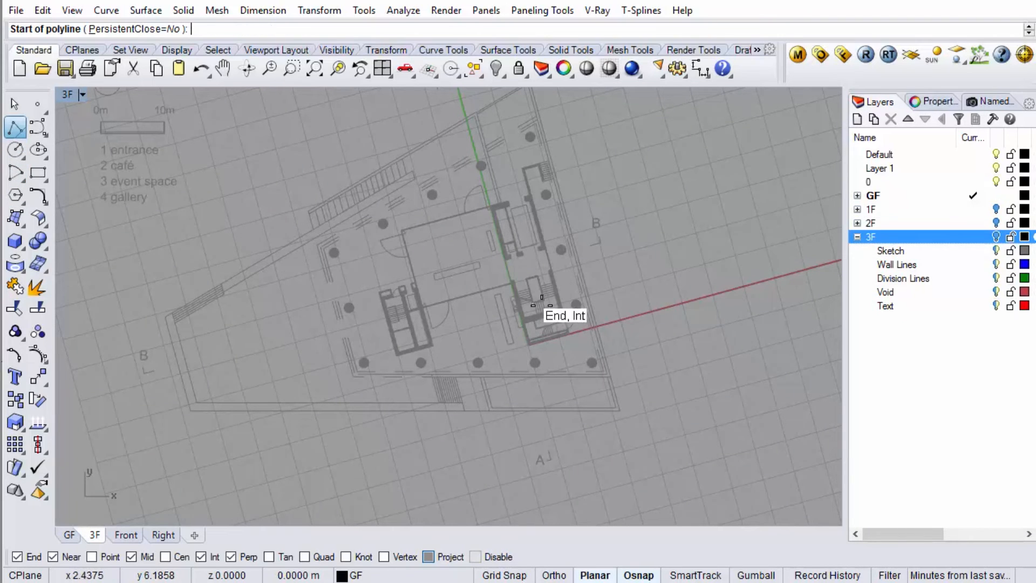
click(857, 237)
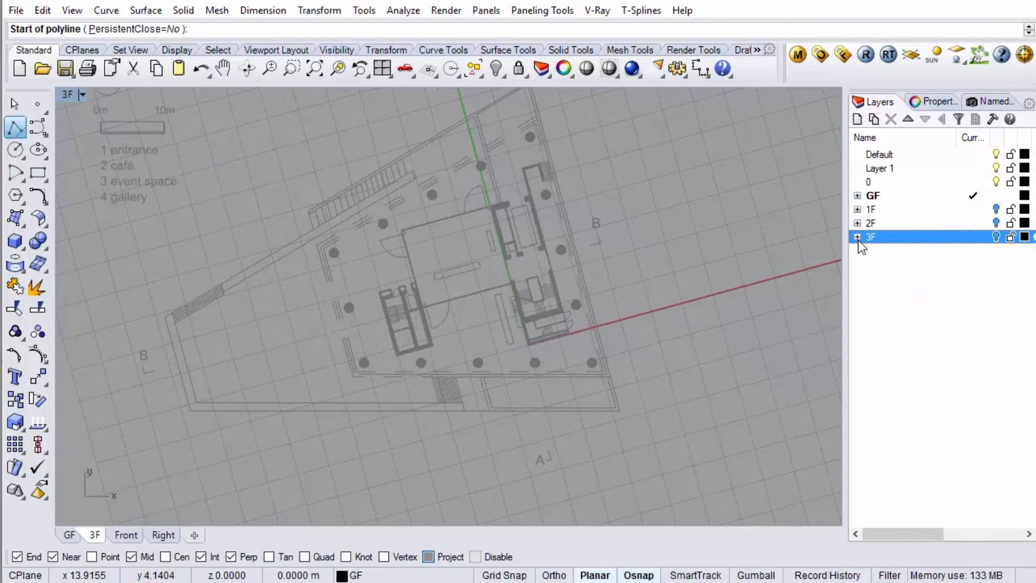
click(858, 196)
double_click(909, 223)
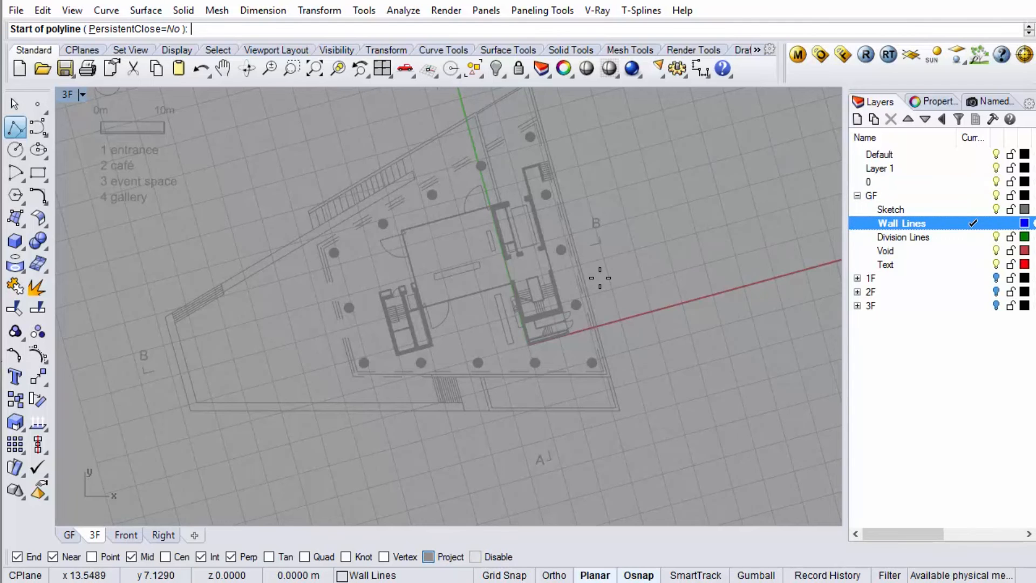
Step: Draw the first segment of the ground-floor building outline along its east edge, from the northern corner to the south-east corner
scroll(555, 215, up, 6)
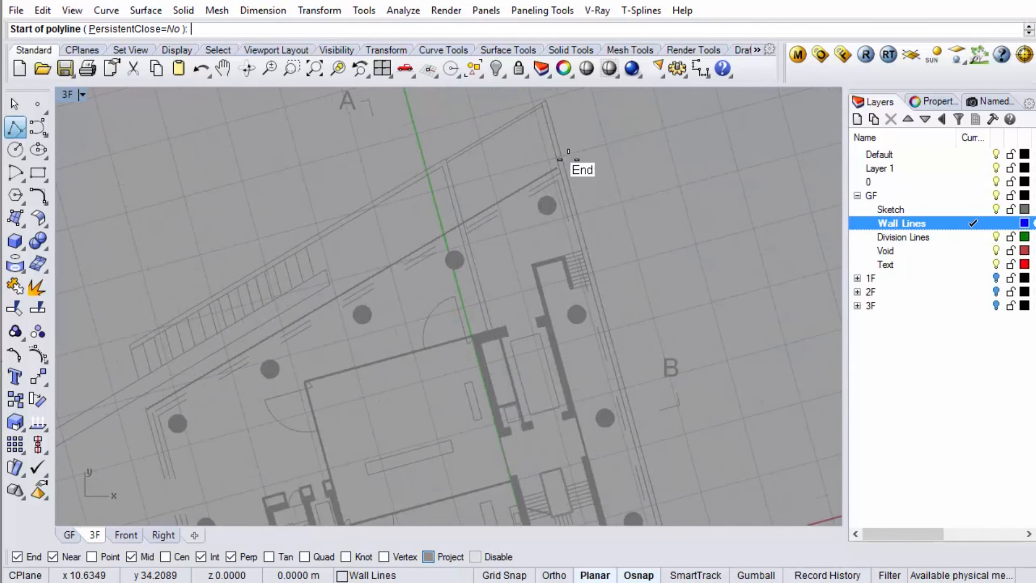
scroll(570, 155, up, 2)
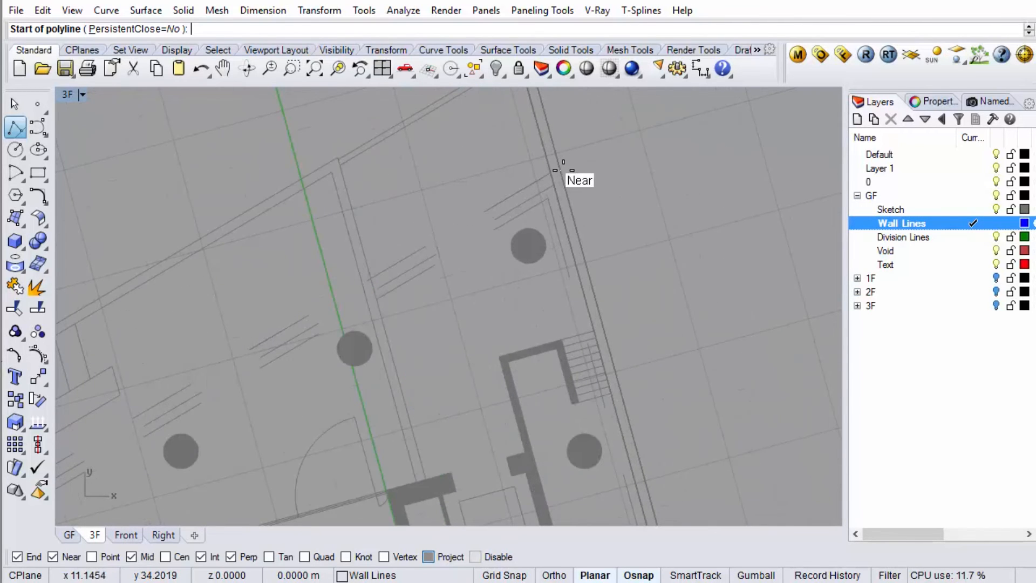
click(552, 171)
scroll(551, 171, down, 5)
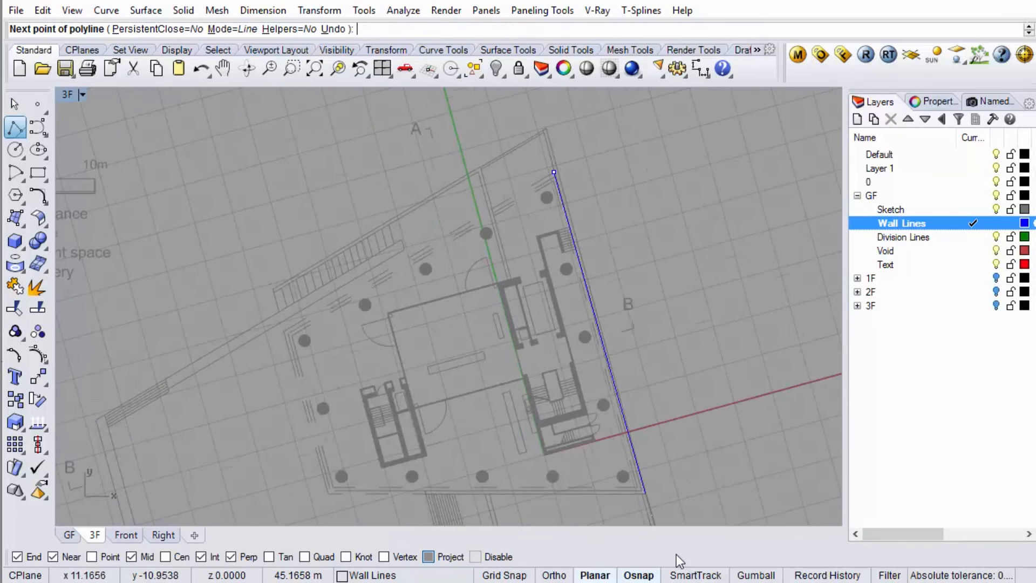
scroll(659, 507, up, 1)
scroll(661, 502, up, 5)
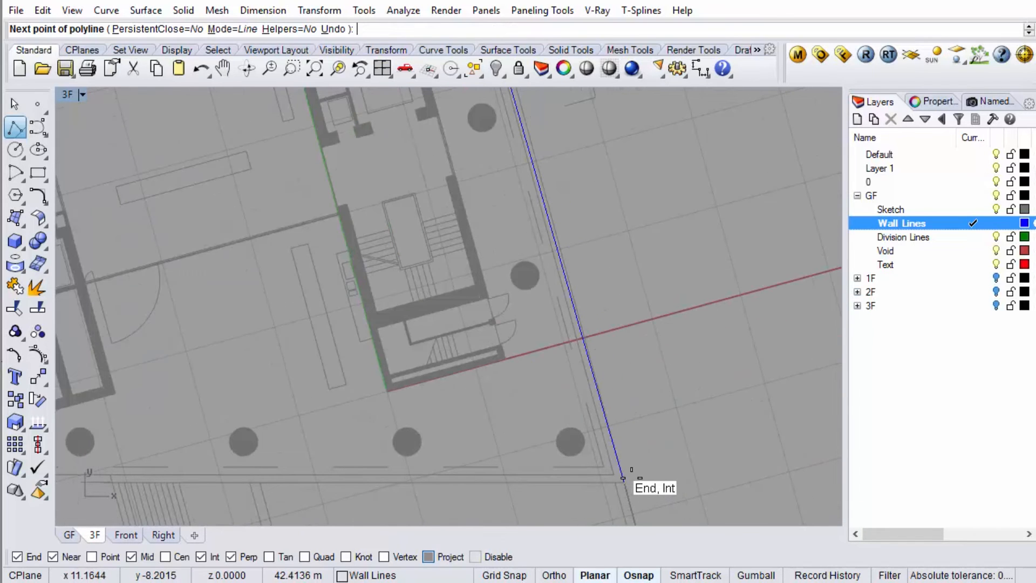
scroll(623, 485, up, 4)
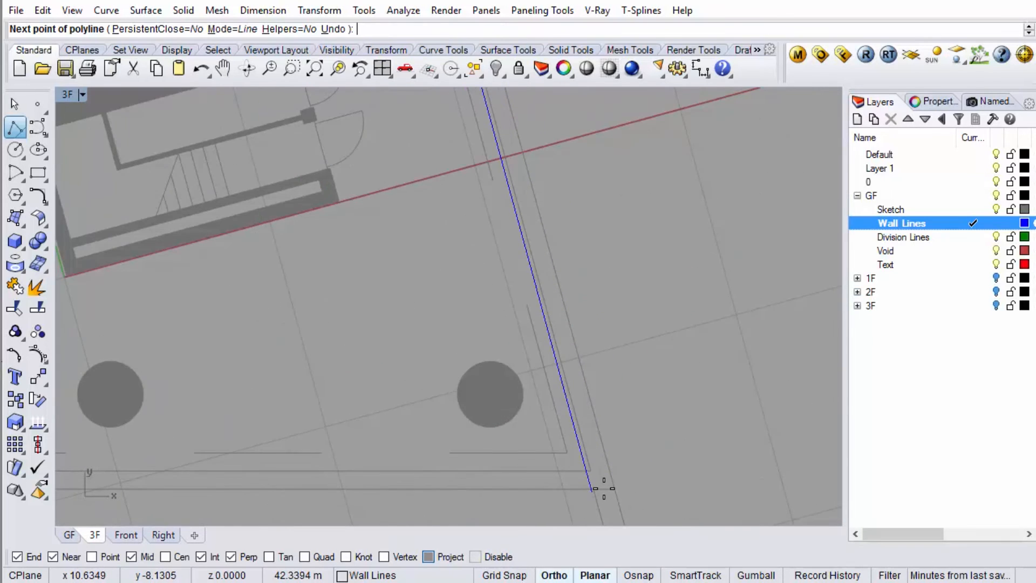
click(603, 488)
Step: Continue the ground-floor outline along the south and west edges with Ortho off for the slanted sides, closing it at the northern start corner
scroll(655, 463, down, 6)
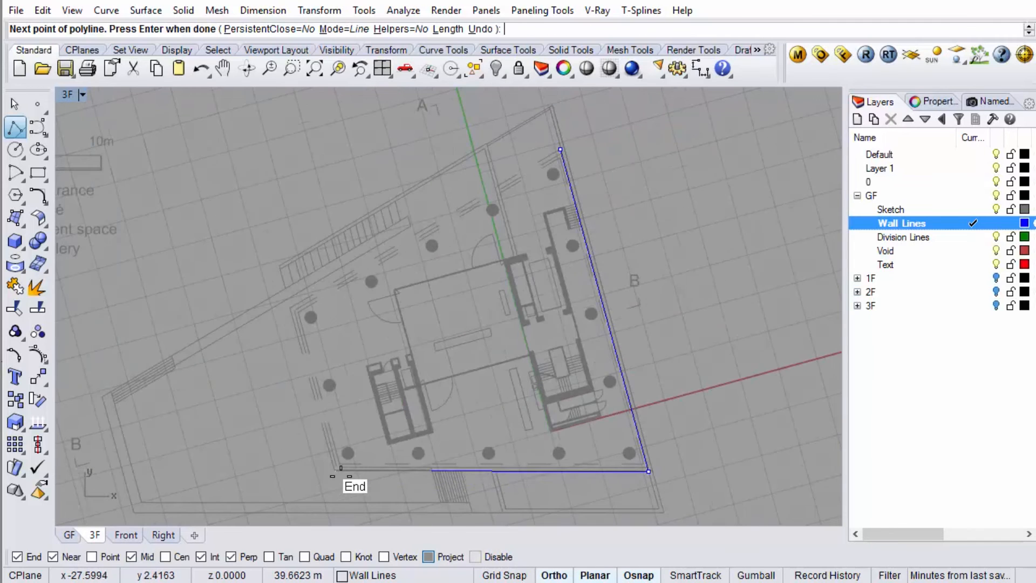
scroll(338, 472, up, 3)
click(335, 471)
key(F8)
scroll(356, 464, down, 2)
scroll(308, 294, up, 4)
click(282, 263)
scroll(281, 264, down, 2)
scroll(265, 396, down, 3)
scroll(514, 255, up, 5)
click(505, 220)
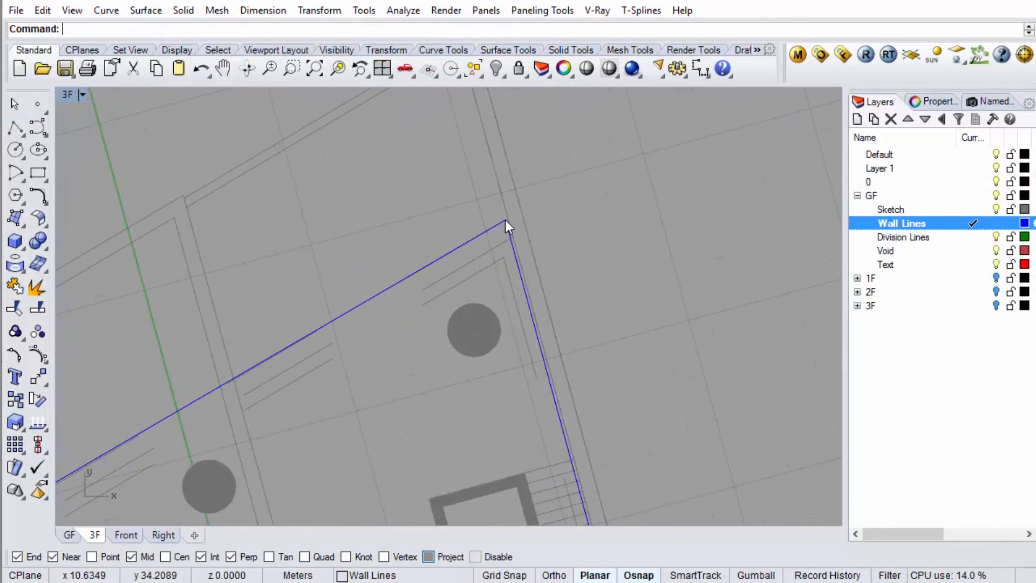
scroll(521, 195, down, 3)
scroll(482, 302, down, 2)
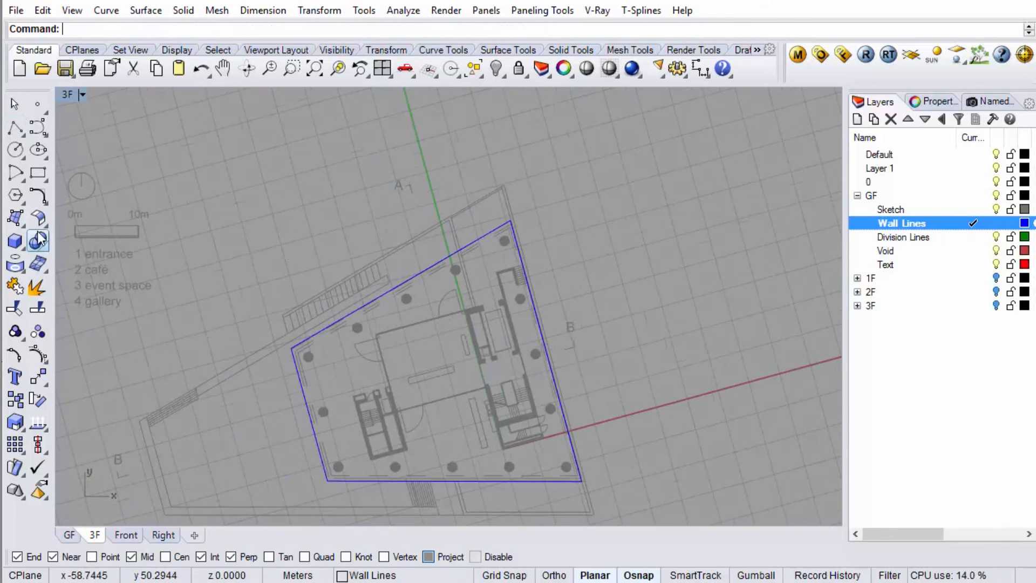
Step: Draw a rectangle around the outer walls of the western stair core, from its lower-left to its upper-right corner
click(38, 172)
scroll(386, 448, up, 6)
click(359, 458)
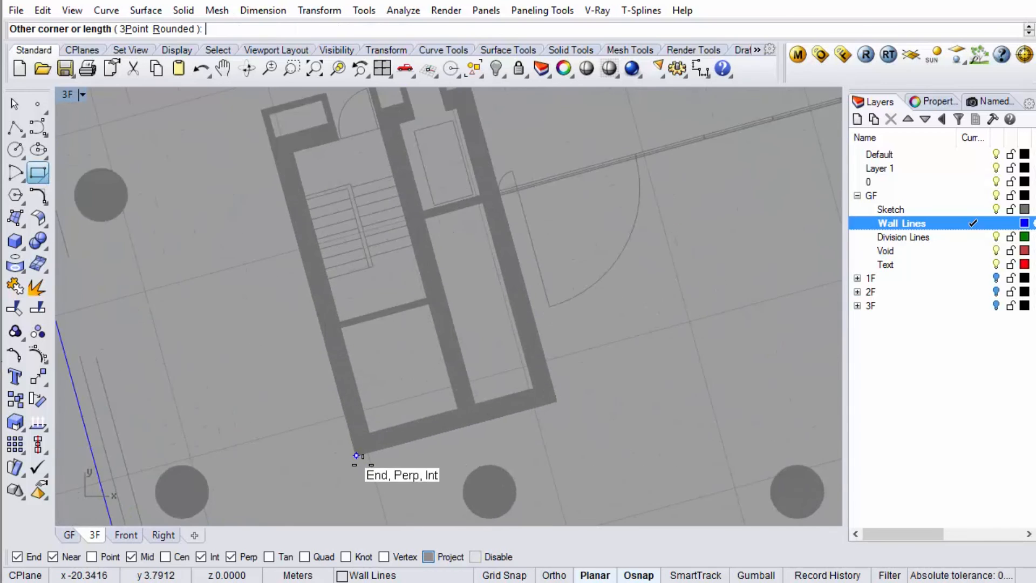
scroll(423, 297, down, 3)
scroll(428, 266, up, 4)
click(393, 313)
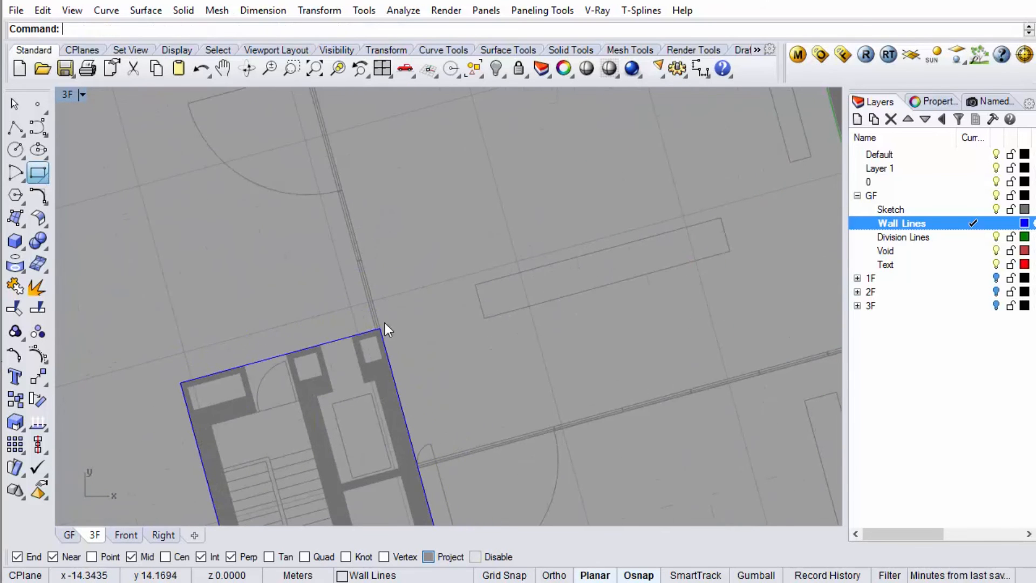
Step: Draw a rectangle around the northern lift core beside the green axis, spanning its opposite outer wall corners
scroll(360, 341, down, 4)
scroll(506, 279, up, 3)
scroll(463, 167, up, 3)
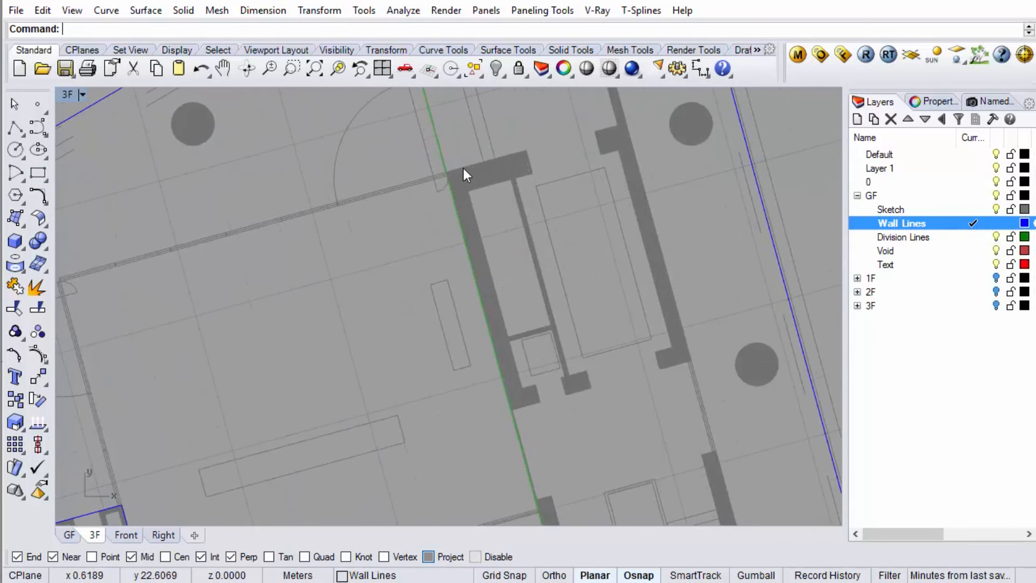
right_click(463, 169)
click(468, 187)
scroll(468, 187, down, 3)
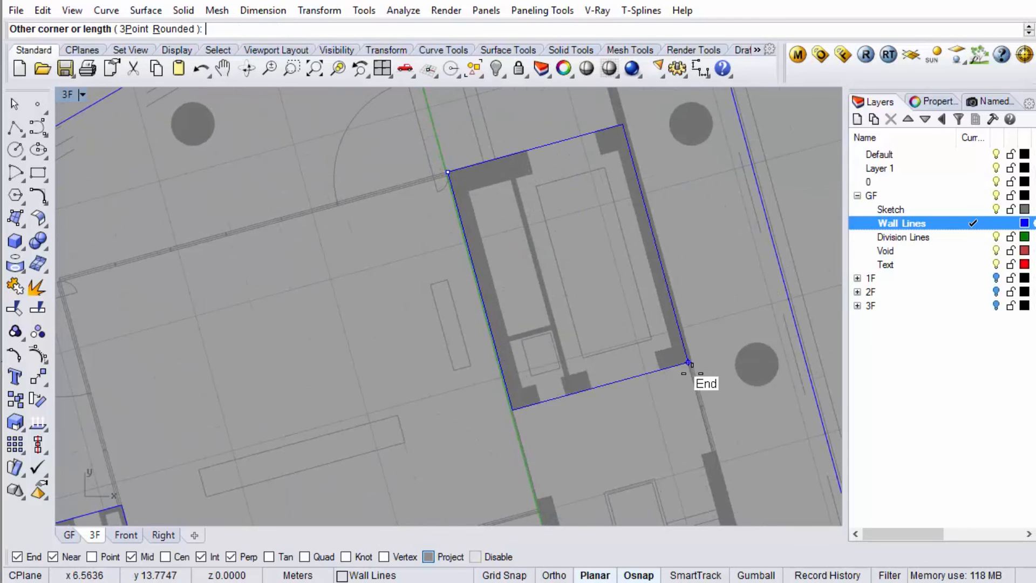
click(692, 364)
Step: Draw a rectangle around the south-eastern stair core, from the construction plane origin to its opposite outer wall corner
scroll(648, 251, down, 3)
scroll(636, 433, up, 3)
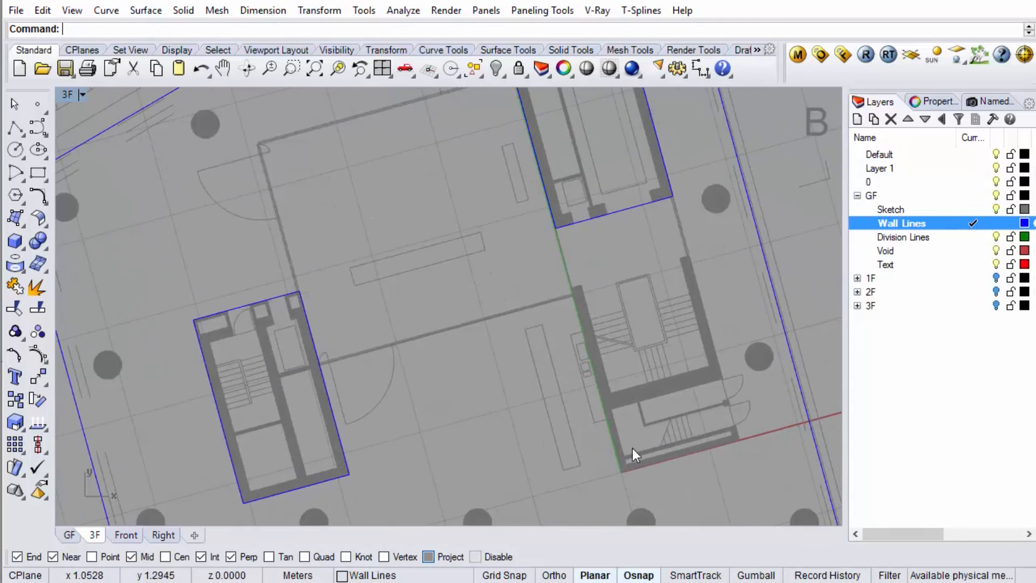
scroll(623, 484, up, 3)
right_click(623, 464)
click(620, 455)
scroll(620, 463, down, 3)
scroll(689, 289, down, 3)
scroll(682, 271, up, 5)
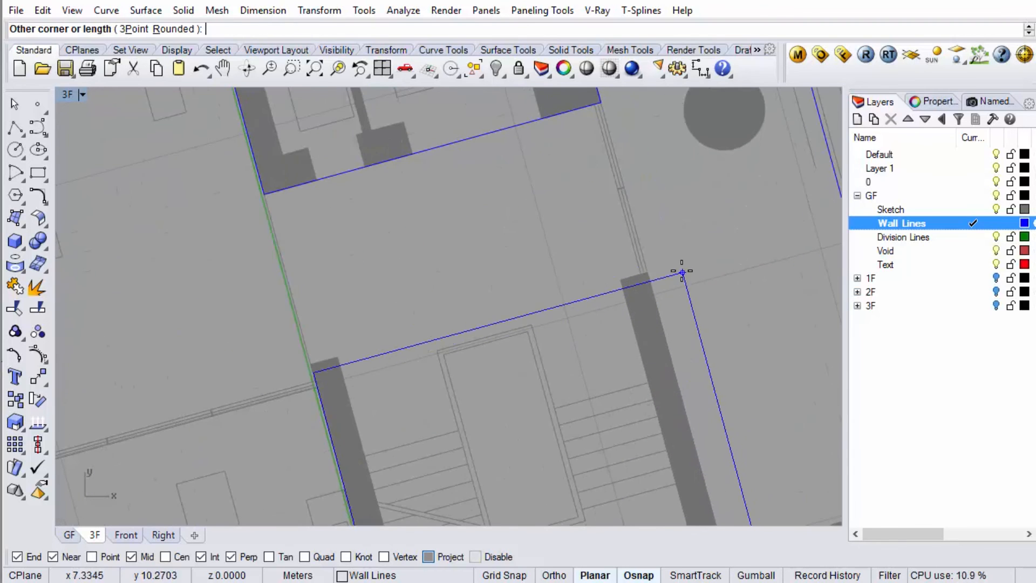
click(646, 272)
scroll(662, 257, down, 6)
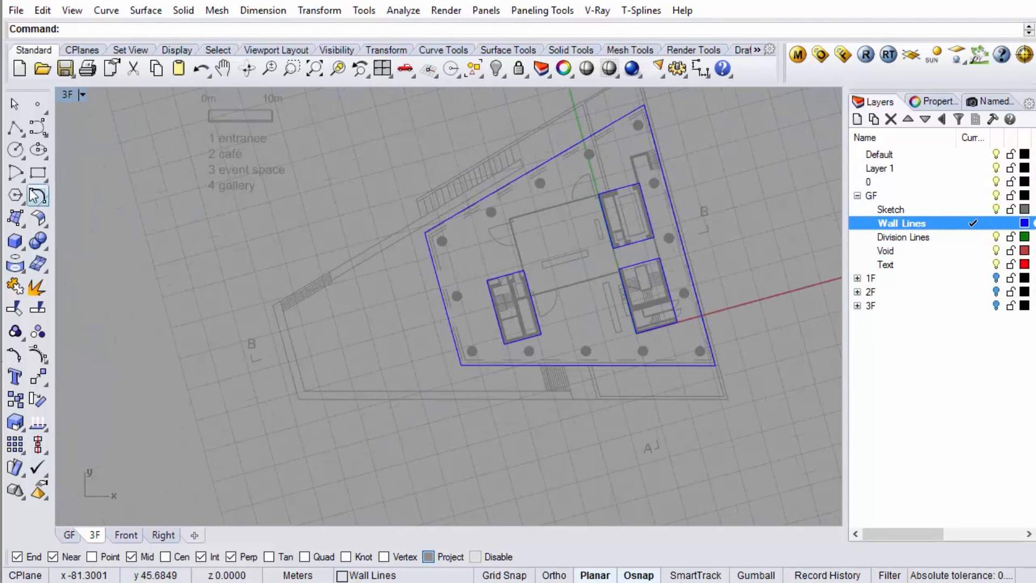
Step: Start the outer terrace polyline at the building outline's north-west corner, running via the long stair's lower end to the terrace's far western corner
click(14, 127)
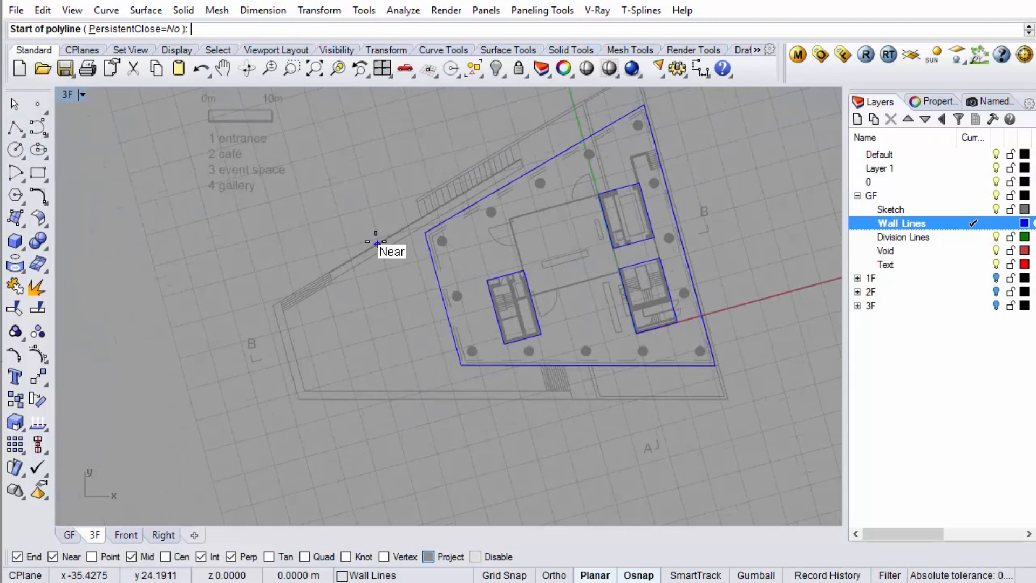
scroll(376, 242, down, 1)
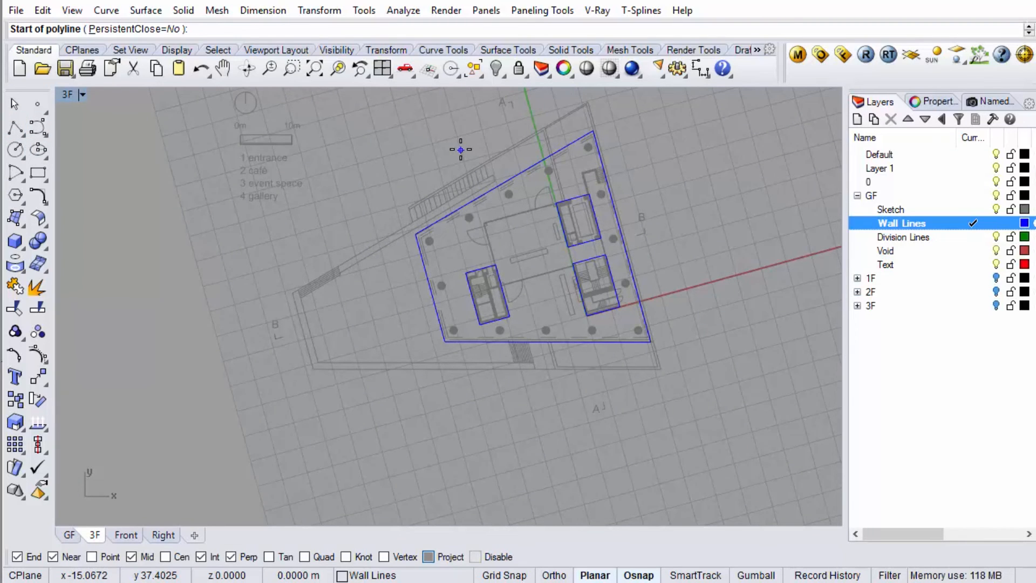
scroll(423, 231, up, 7)
click(392, 247)
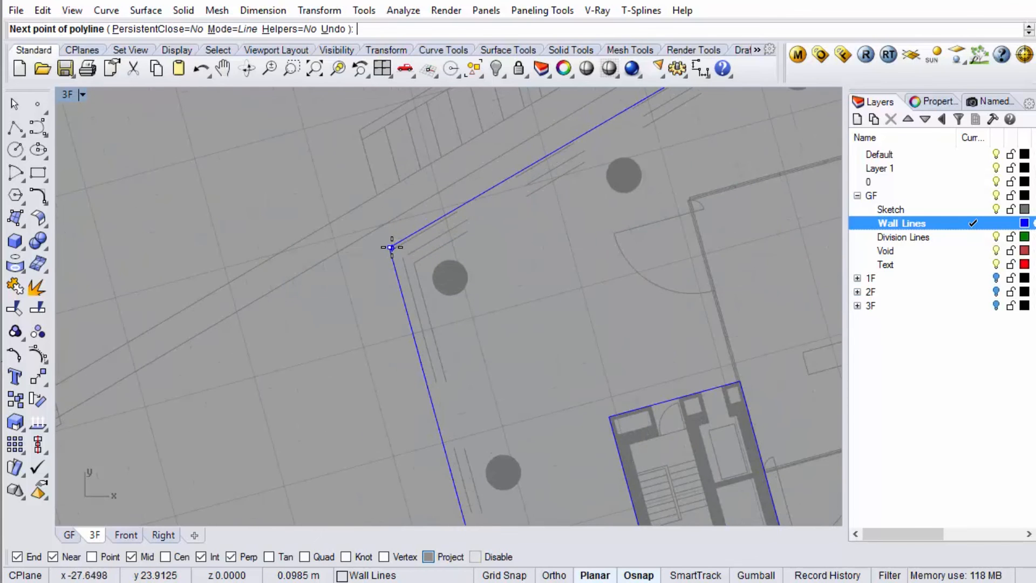
click(377, 194)
scroll(416, 181, down, 1)
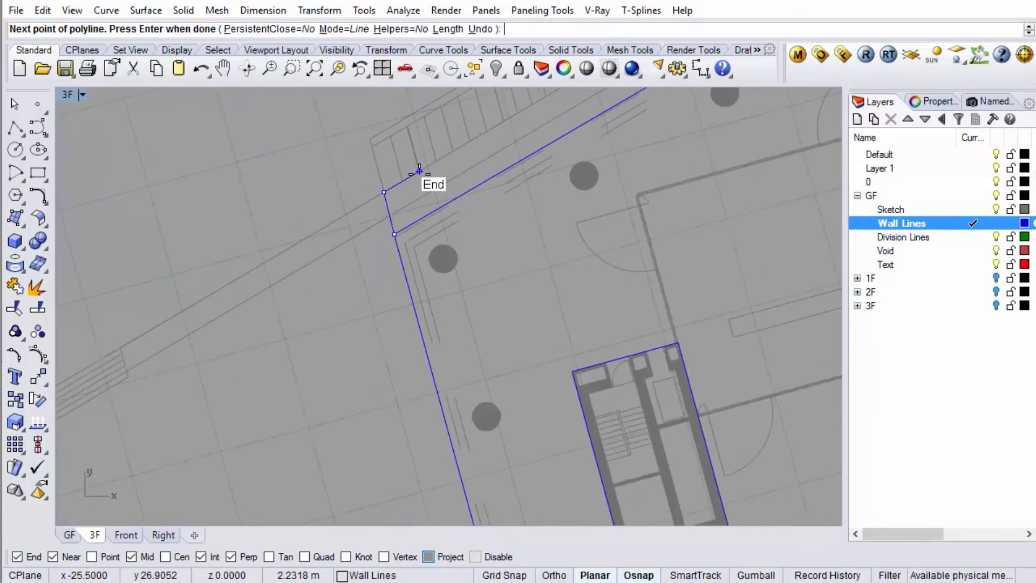
scroll(423, 175, down, 4)
scroll(282, 243, up, 5)
click(283, 239)
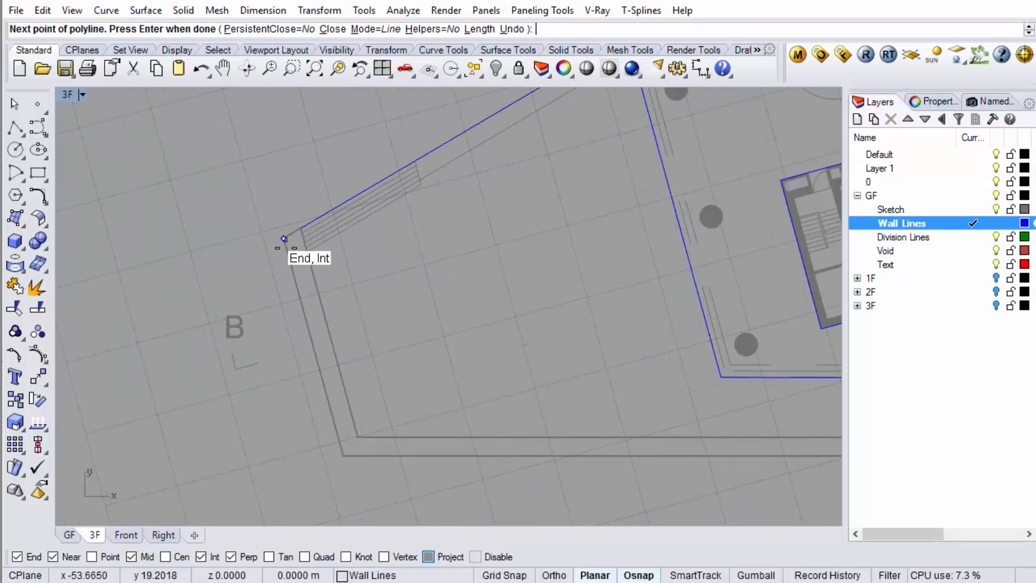
Step: Continue the terrace polyline along its west and south edges and end it on the building outline beside the small southern stair
click(343, 456)
scroll(267, 425, down, 6)
scroll(462, 432, up, 6)
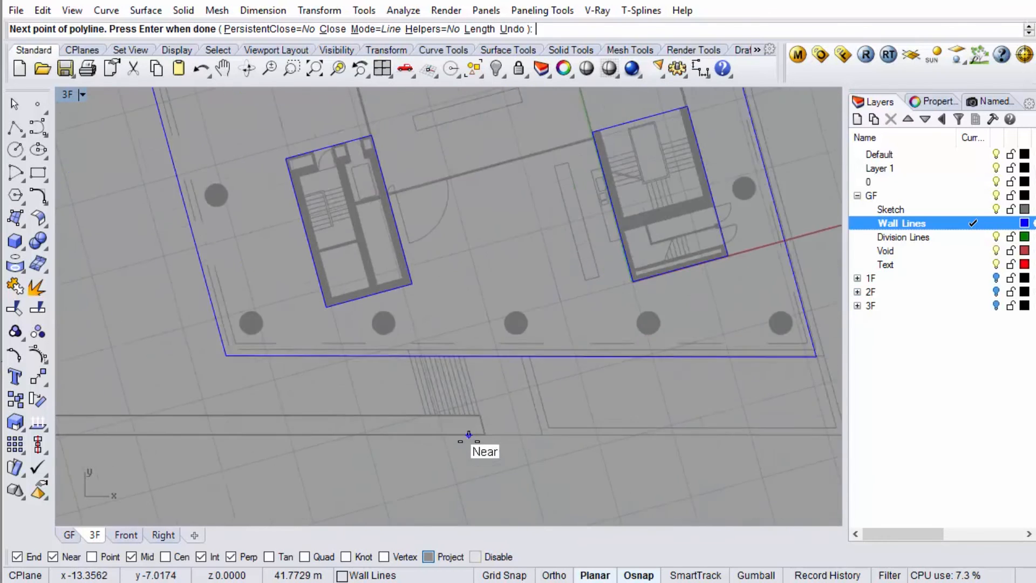
scroll(468, 434, up, 3)
click(483, 433)
scroll(492, 364, up, 3)
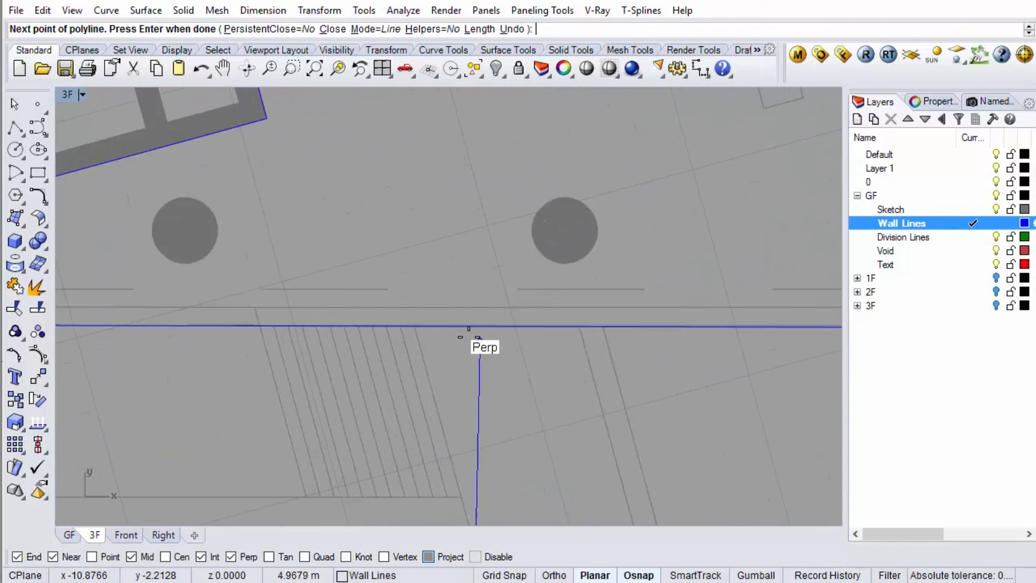
click(417, 326)
scroll(463, 356, down, 8)
right_click(488, 389)
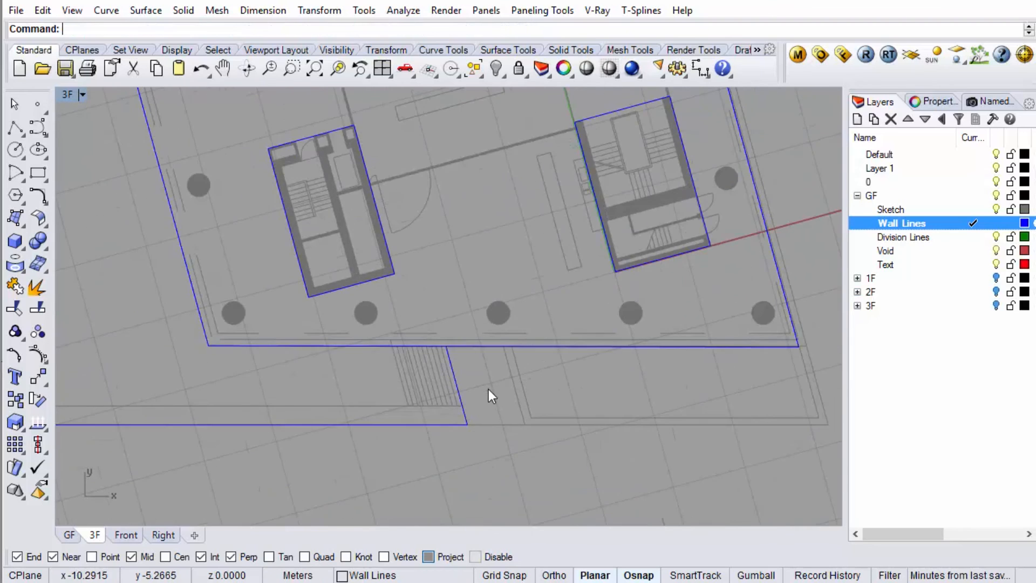
Step: Turn off the Sketch sublayer of GF to isolate the traced wall lines
scroll(488, 390, down, 5)
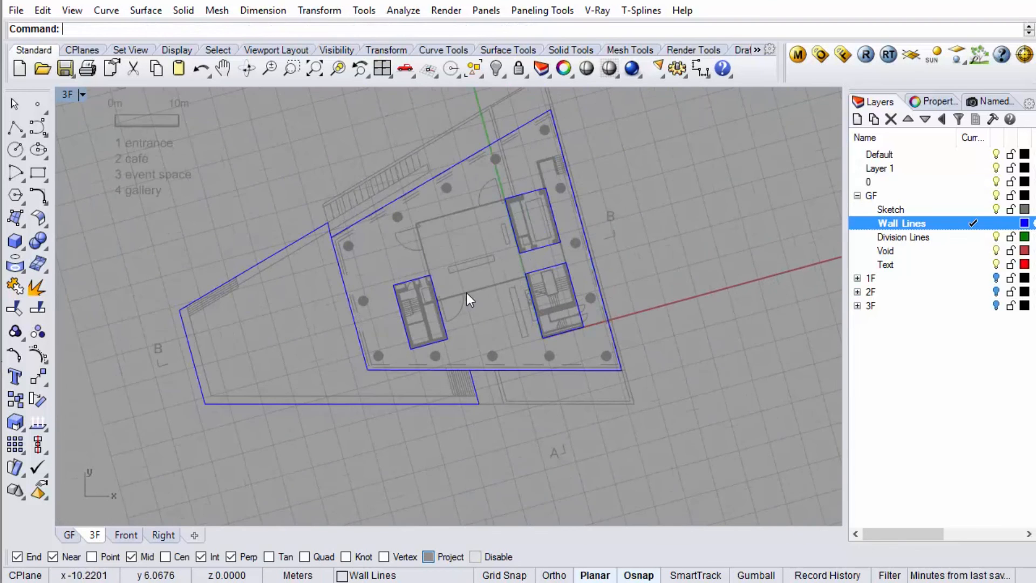
click(996, 210)
right_drag(689, 263, 740, 287)
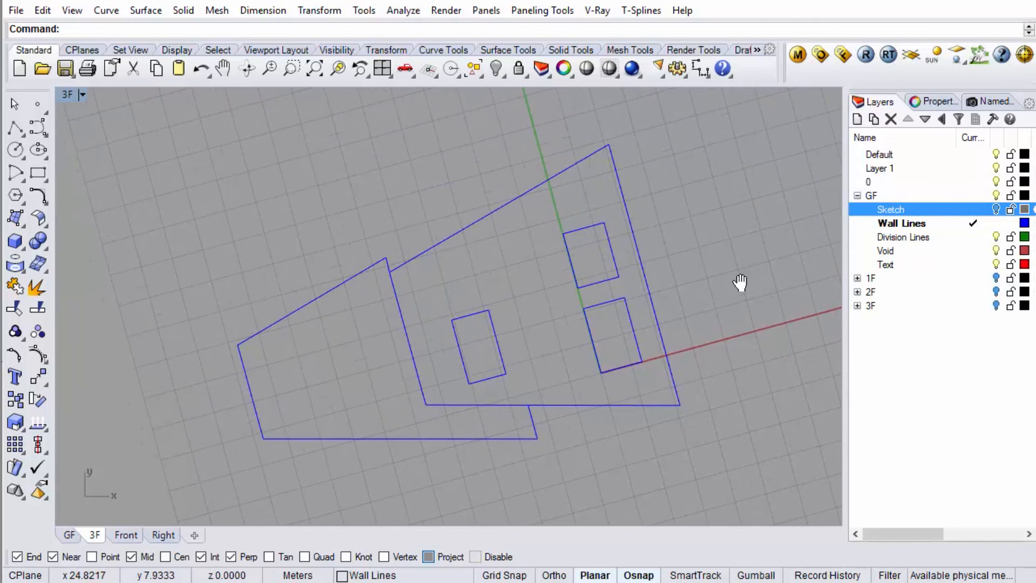